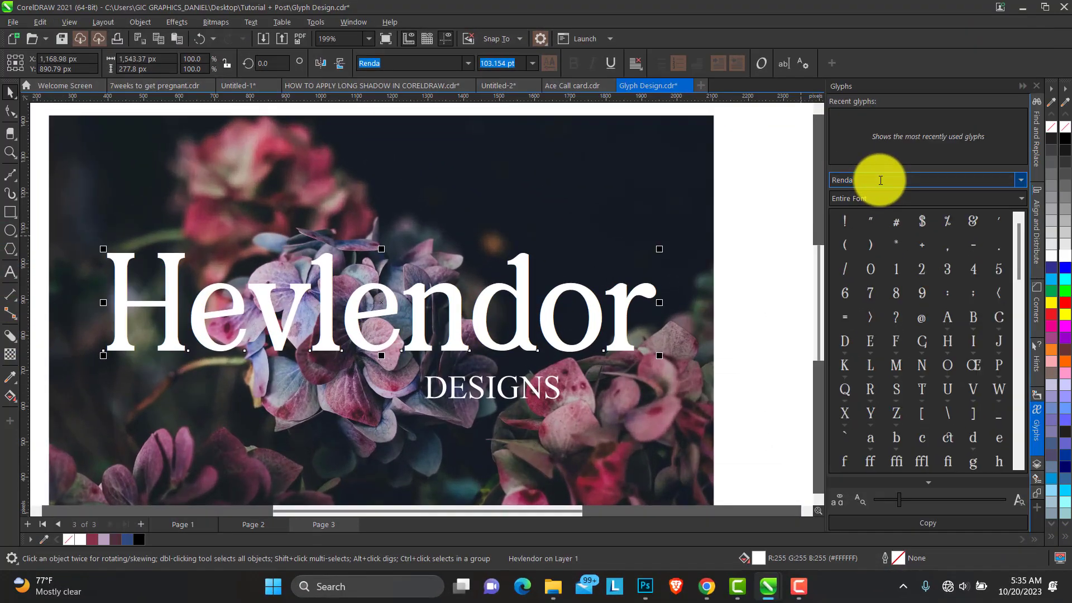
Step: Replace the H of Hevlendor with Renda's left-looped swash H glyph and enlarge and reposition the word to about 84 pt
left_click_drag(1017, 232, 1013, 371)
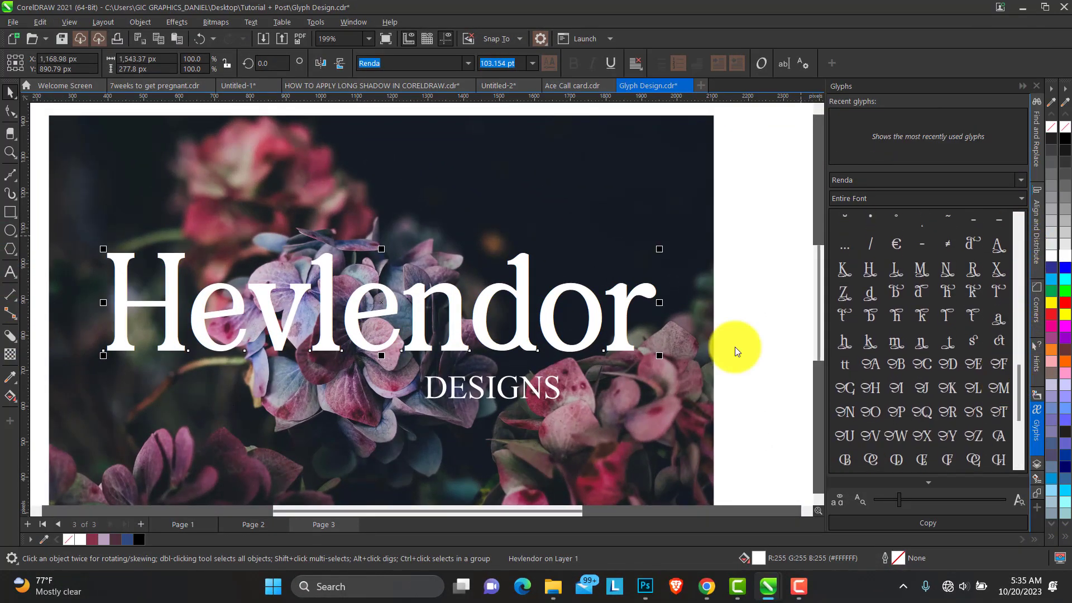
double_click(171, 306)
left_click_drag(171, 305, 116, 307)
scroll(894, 383, "down", 1)
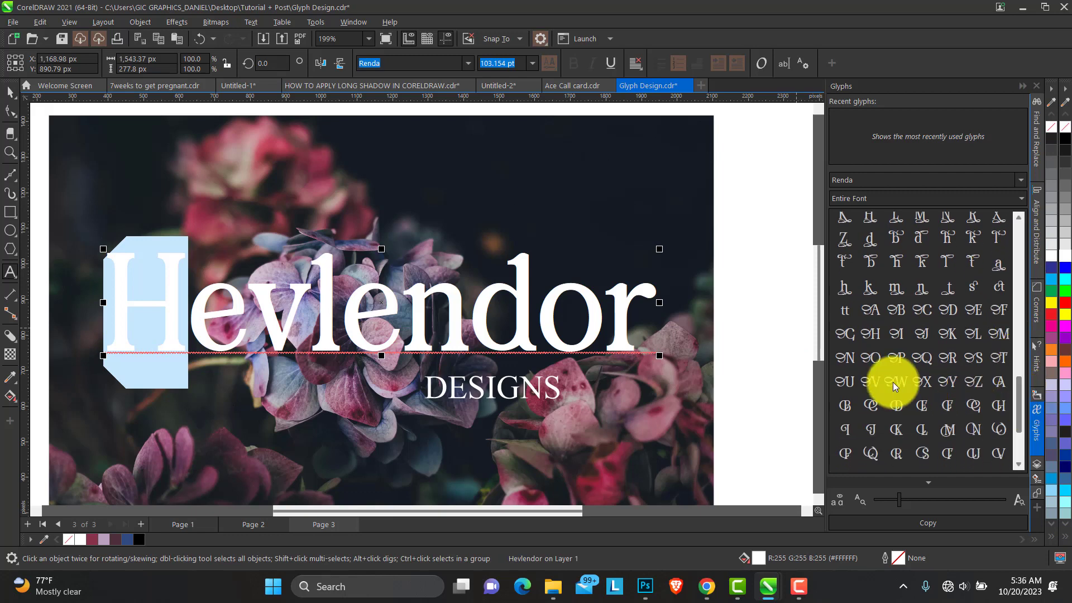
double_click(871, 334)
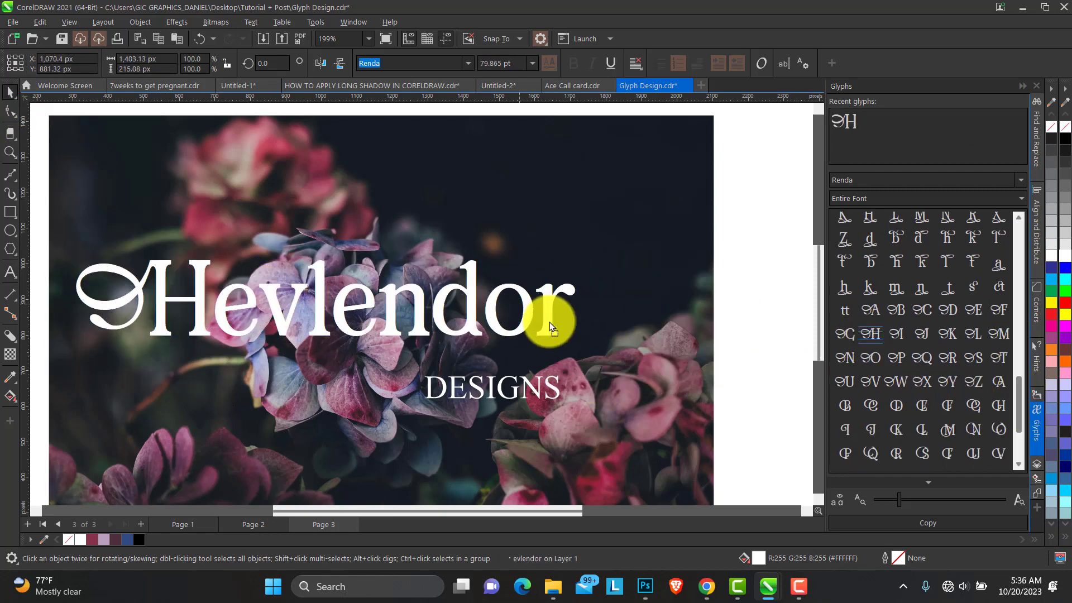
left_click_drag(550, 324, 630, 359)
left_click_drag(458, 311, 453, 316)
Step: Replace the letter l in Hevlendor with the Renda alternate glyph whose tail sweeps below the baseline
double_click(350, 348)
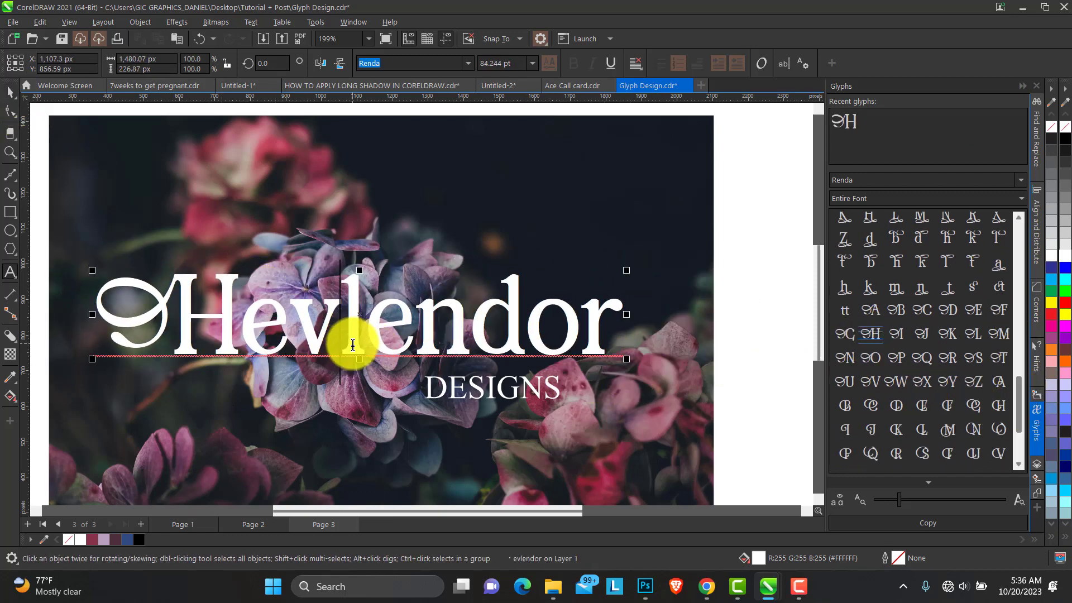
left_click_drag(349, 338, 357, 342)
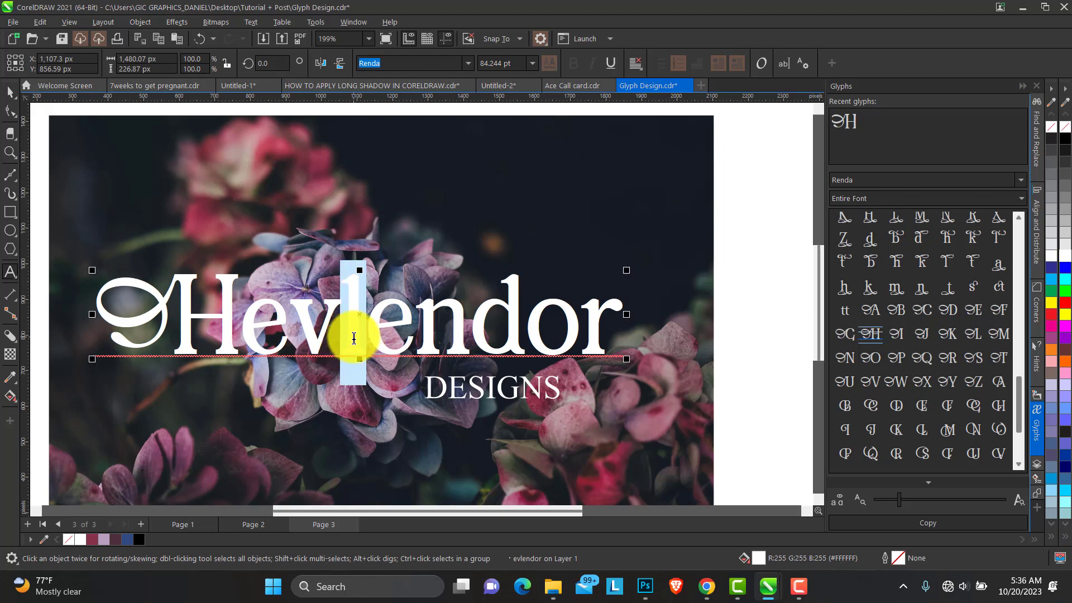
left_click_drag(1020, 408, 1022, 435)
double_click(877, 410)
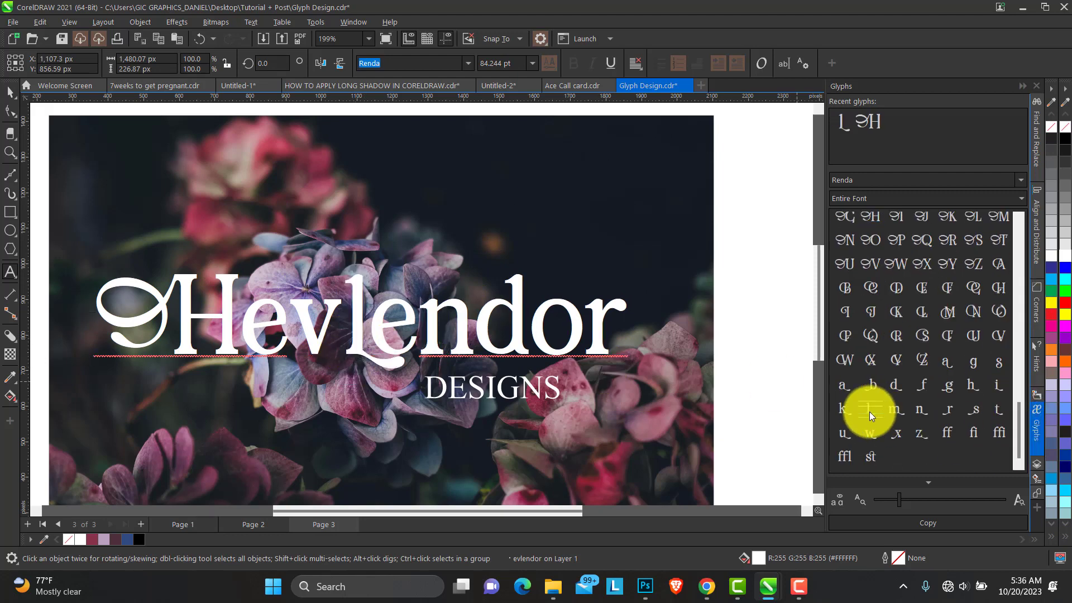
Step: Replace the letter d in Hevlendor with the Renda alternate glyph that has a curled swash across its top
left_click_drag(490, 327, 531, 329)
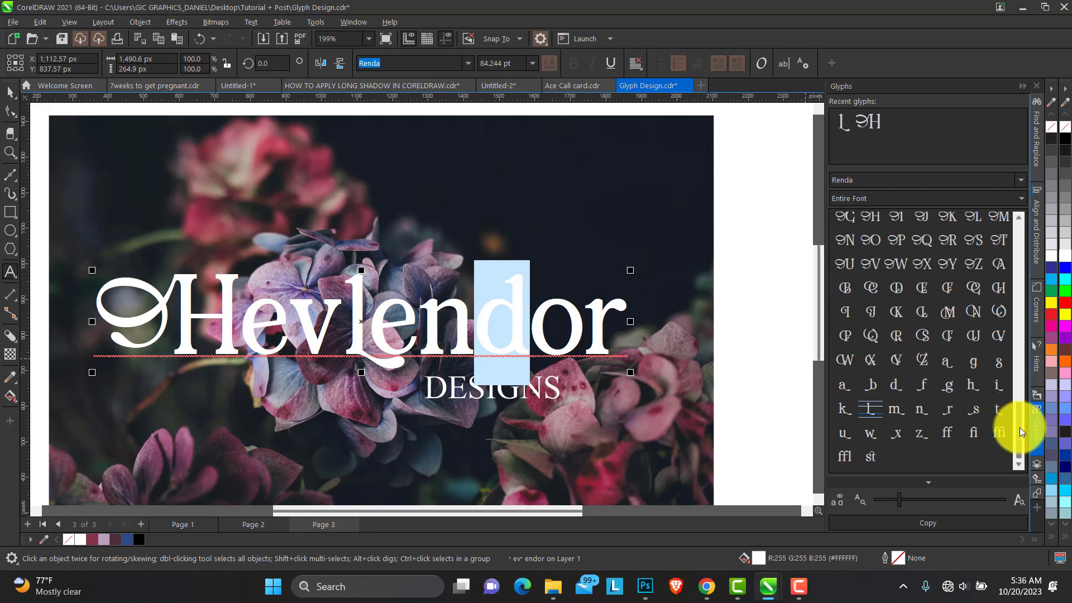
left_click_drag(1019, 428, 1020, 399)
double_click(921, 275)
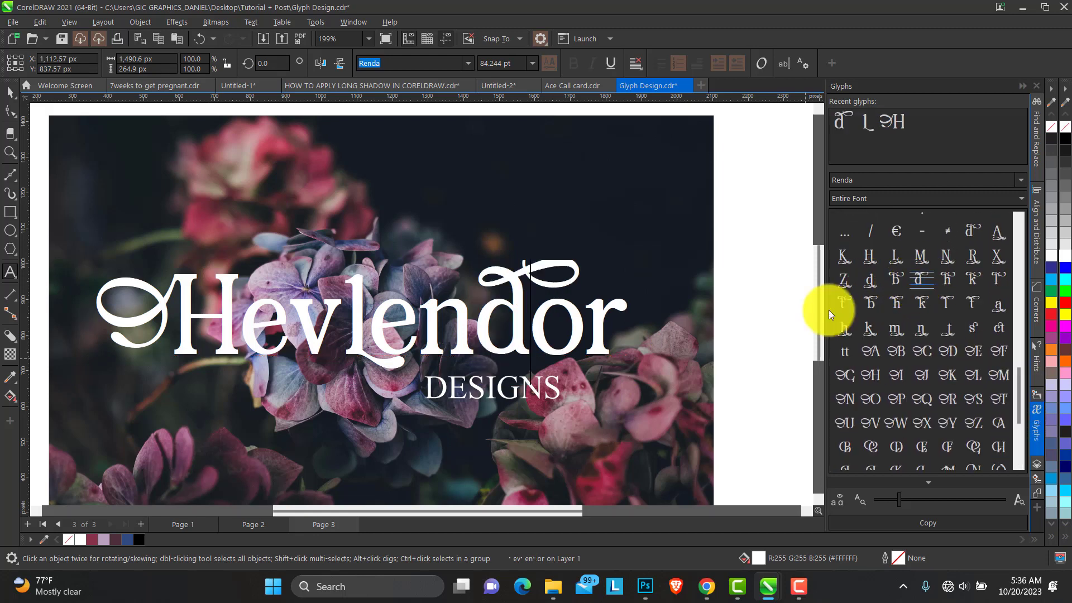
Step: Move Hevlendor slightly up and place the DESIGNS line in bold close beneath it
left_click(10, 93)
left_click_drag(536, 320, 537, 311)
left_click_drag(494, 399, 492, 370)
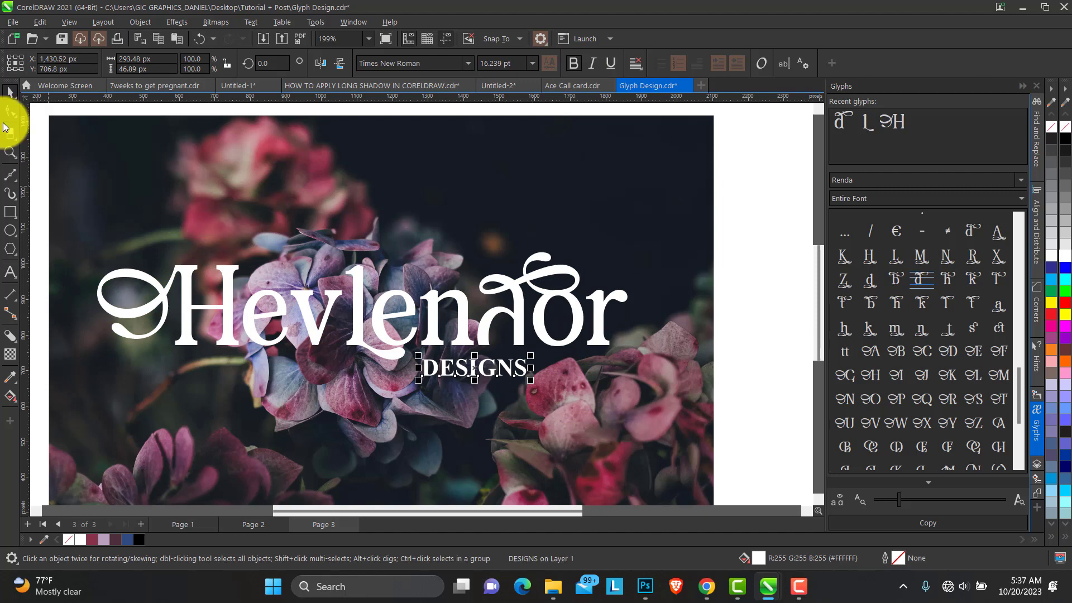
Step: Widen the letter spacing of DESIGNS and enlarge it slightly to about 16.8 pt
left_click(11, 111)
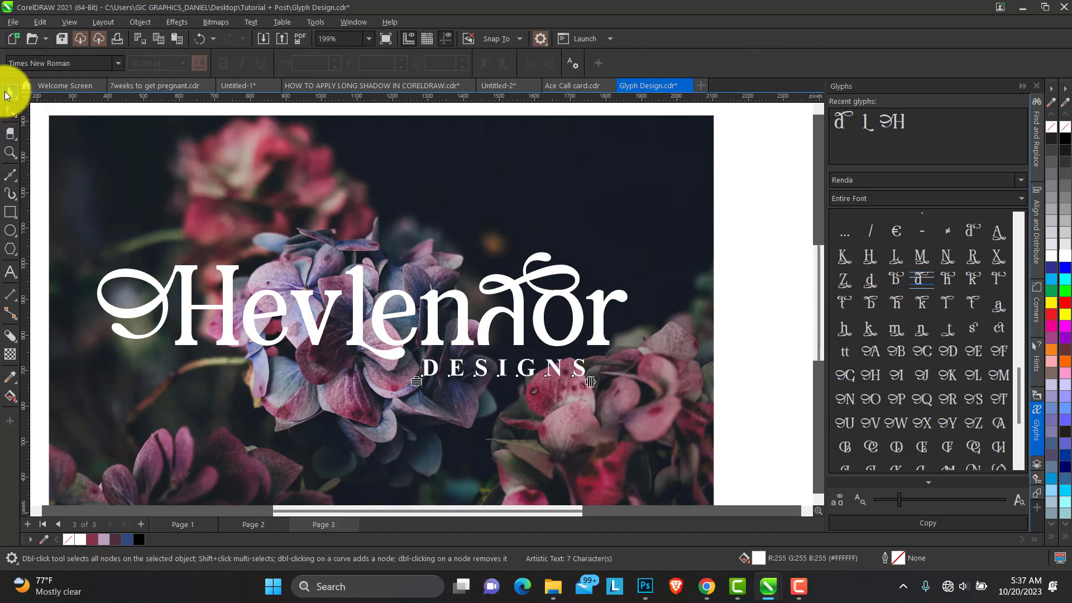
left_click(11, 91)
left_click_drag(568, 380, 595, 392)
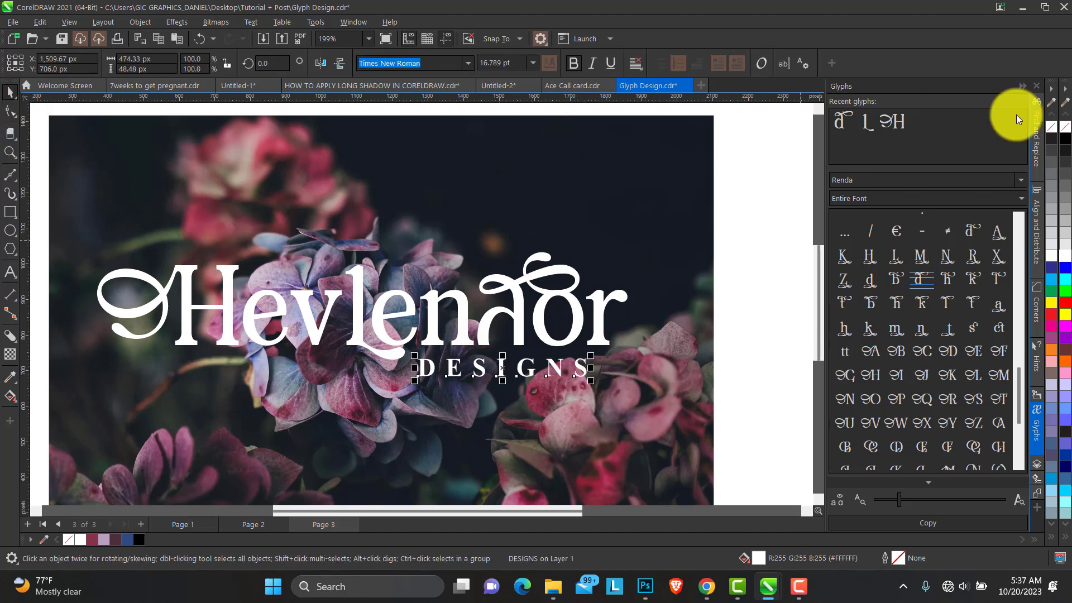
Step: Collapse the Glyphs docker and enlarge Hevlendor and DESIGNS together across the photo
left_click(1023, 86)
left_click(10, 152)
key("F3")
left_click_drag(262, 179, 770, 441)
left_click(10, 92)
left_click_drag(232, 211, 702, 396)
left_click_drag(694, 353, 725, 362)
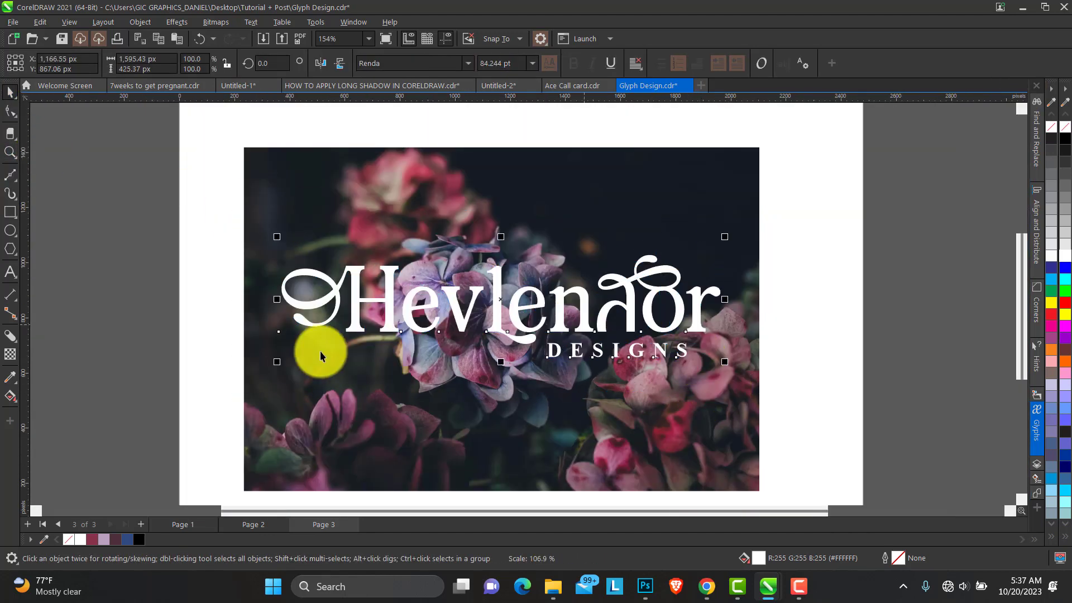
left_click_drag(278, 362, 261, 366)
left_click(10, 153)
left_click_drag(218, 140, 782, 494)
left_click(10, 92)
left_click(209, 184)
left_click(541, 316)
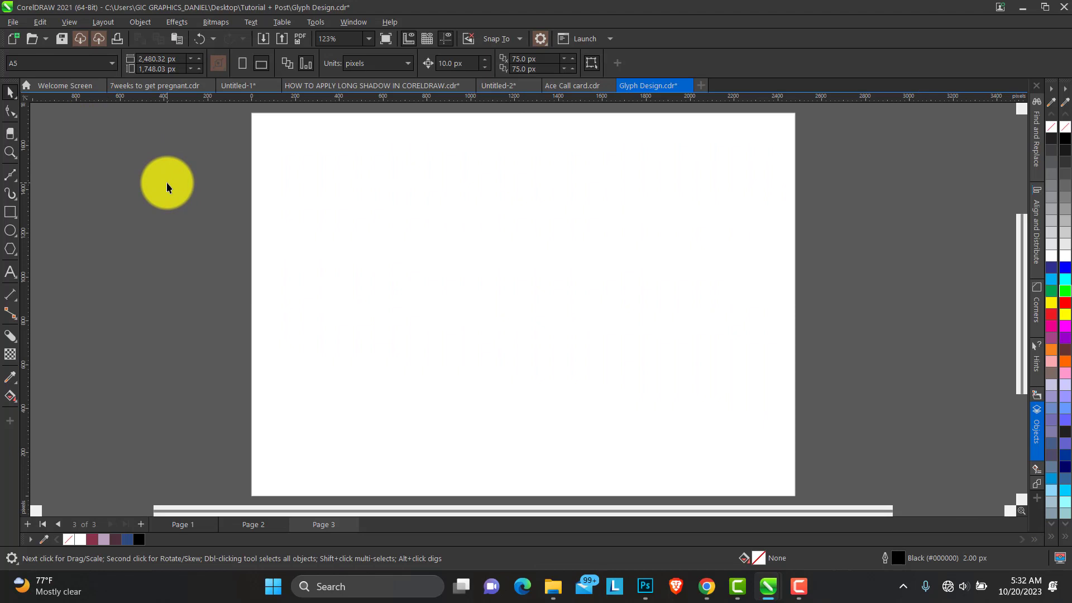
Step: Import the dark hydrangea photo from the Downloads folder and place it on page 3, about 582 px wide
left_click(10, 152)
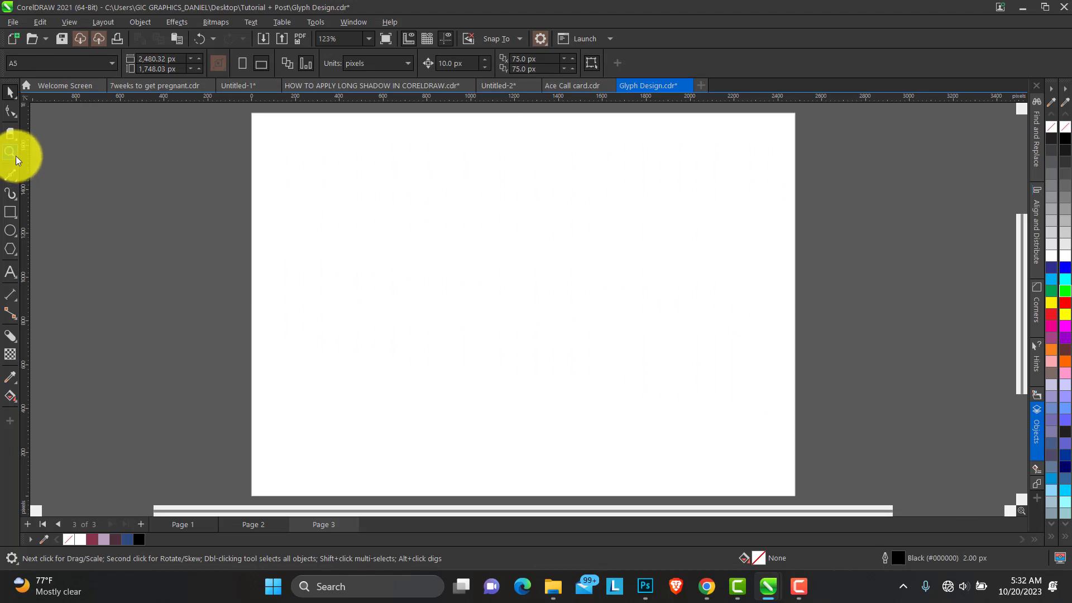
right_click(342, 216)
left_click_drag(381, 201, 670, 411)
key("space")
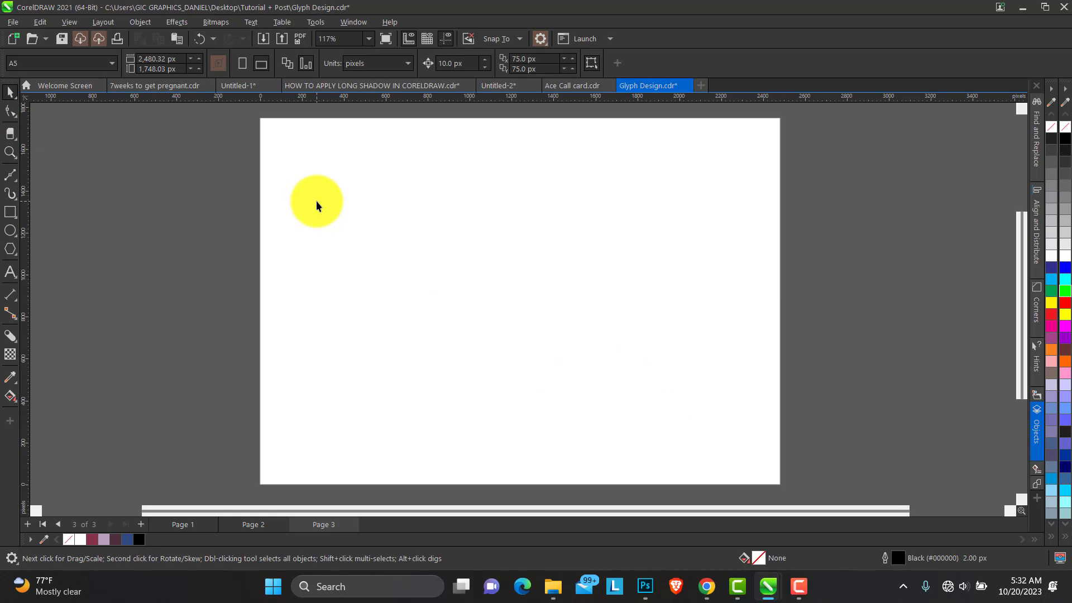
left_click(264, 38)
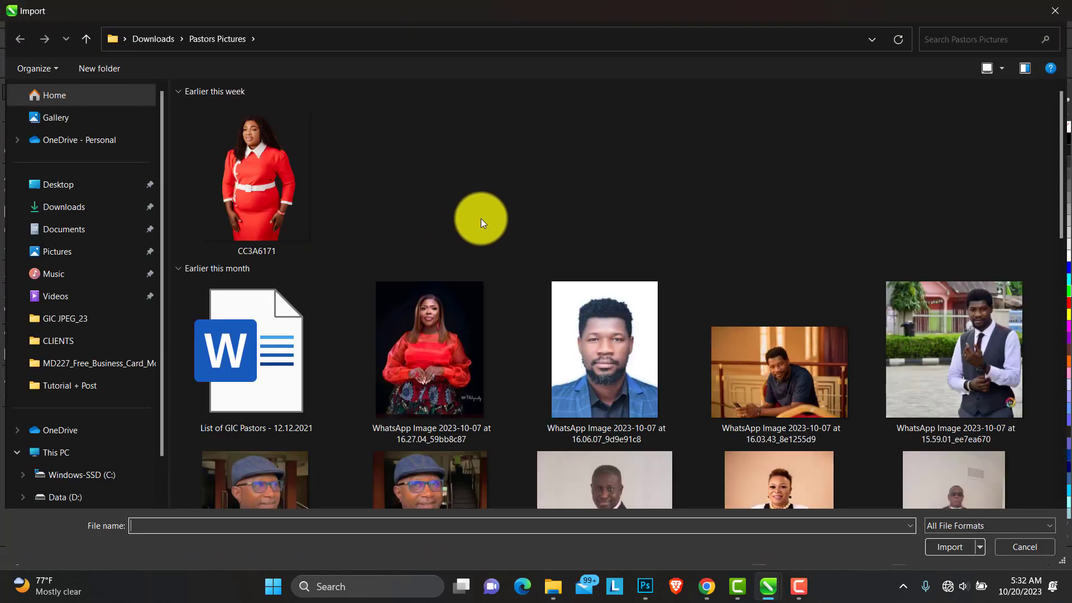
scroll(491, 299, "down", 5)
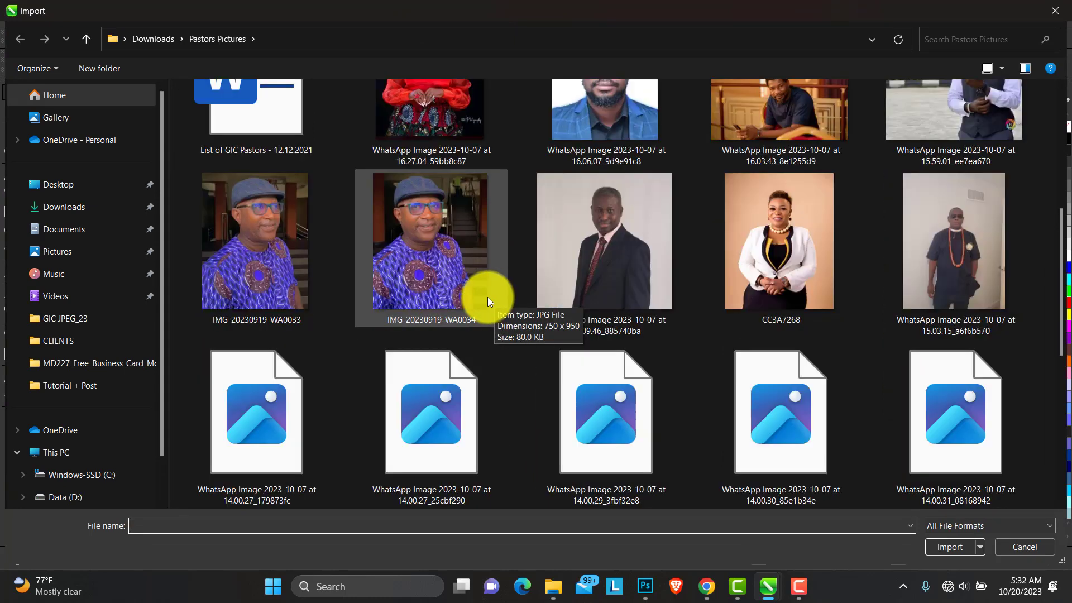
left_click(84, 207)
left_click(283, 252)
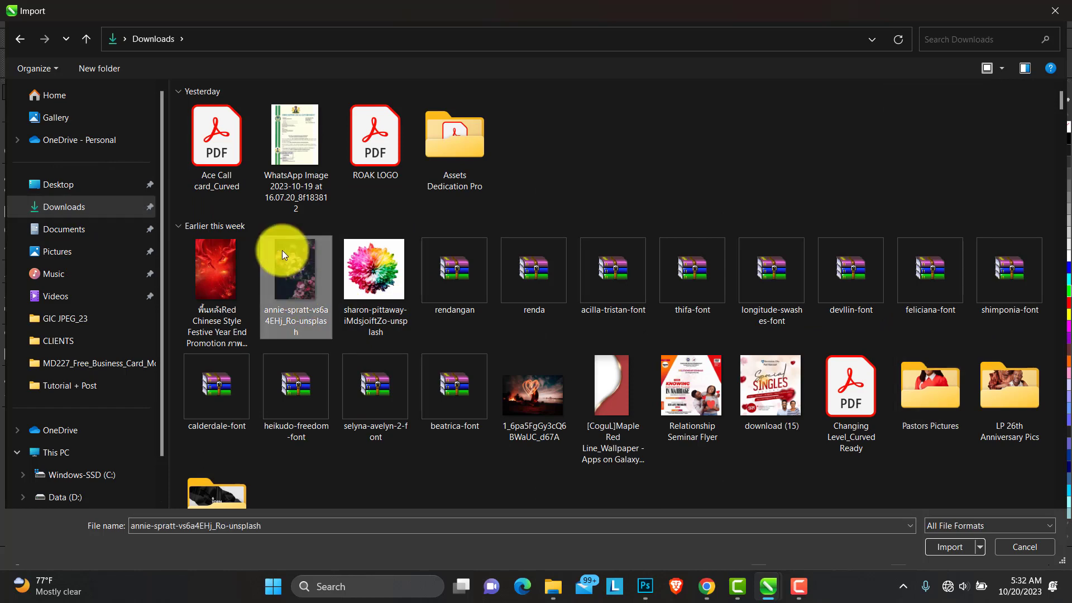
left_click(940, 543)
left_click_drag(378, 195, 690, 378)
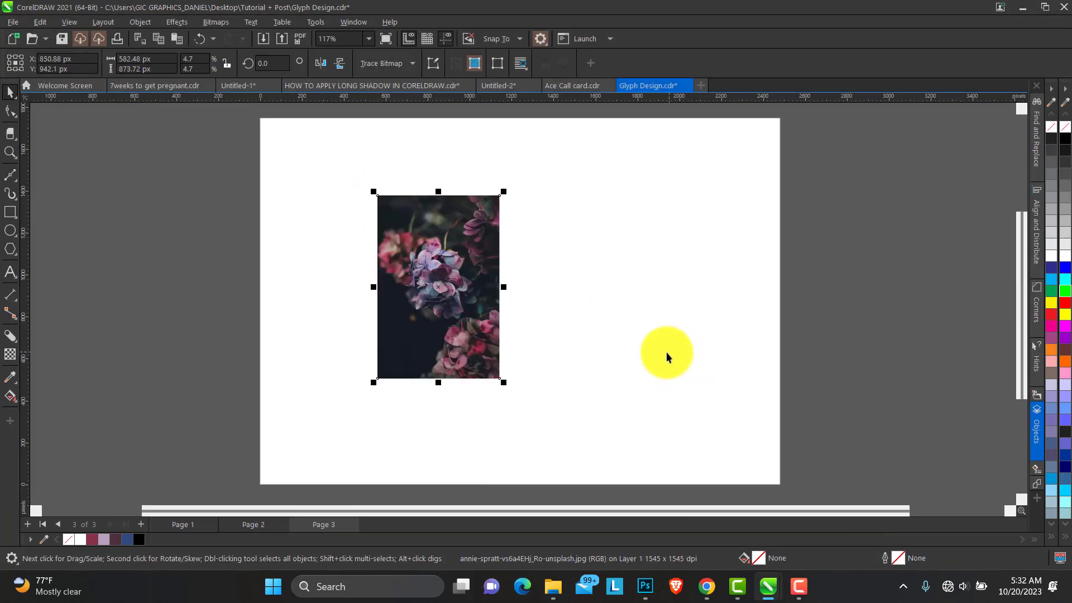
Step: Rotate the imported photo by 90 degrees and mirror it vertically
left_click(266, 63)
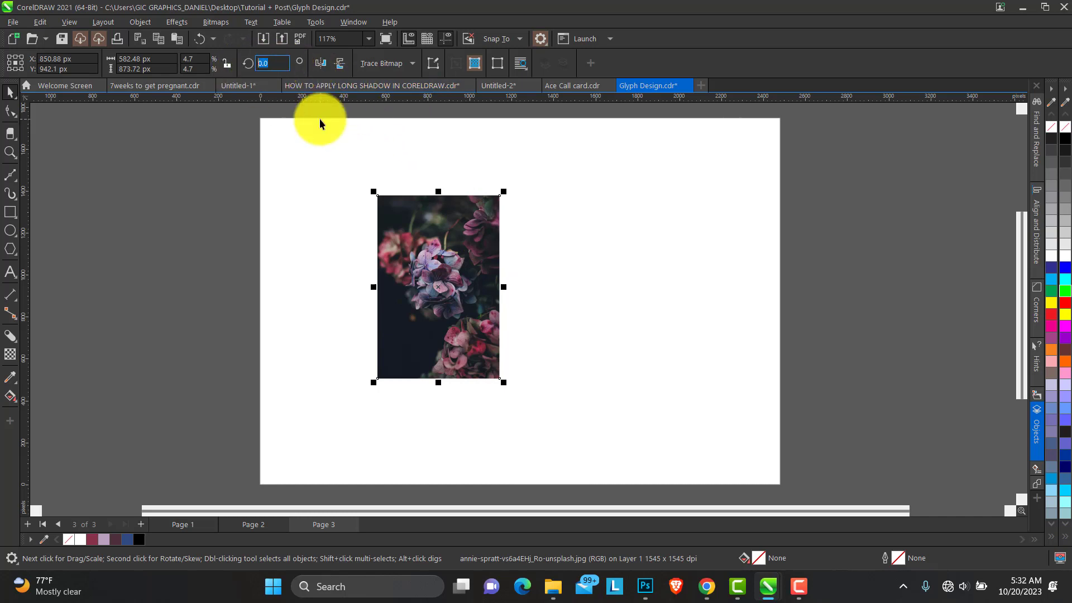
type("90")
key("Return")
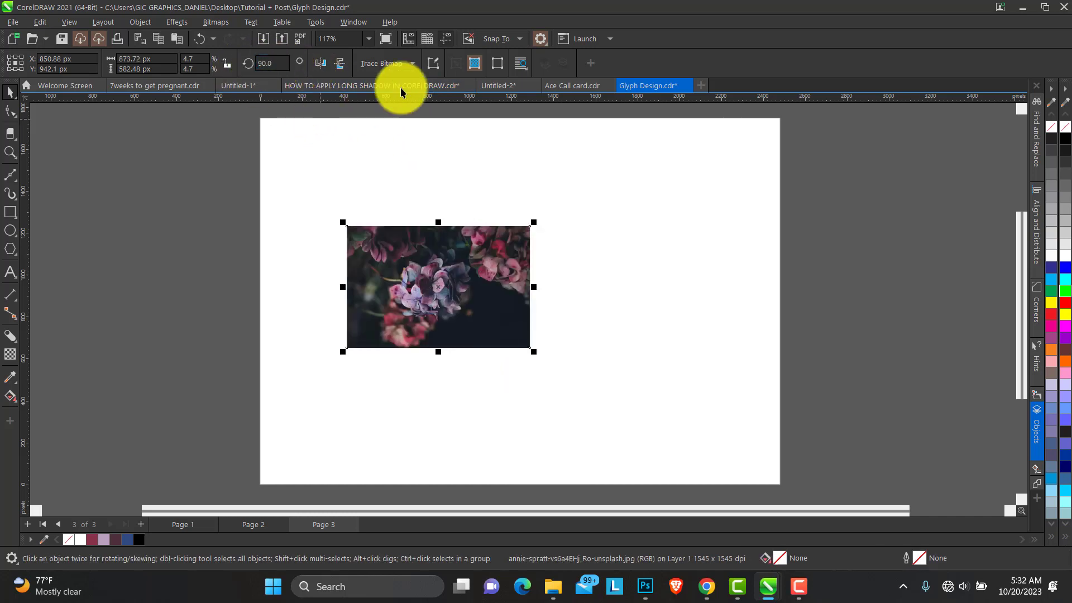
left_click(339, 64)
Step: Enlarge the photo to about 1870 by 1247 px and position it to cover most of the page
left_click_drag(533, 355, 701, 462)
left_click_drag(570, 371, 589, 323)
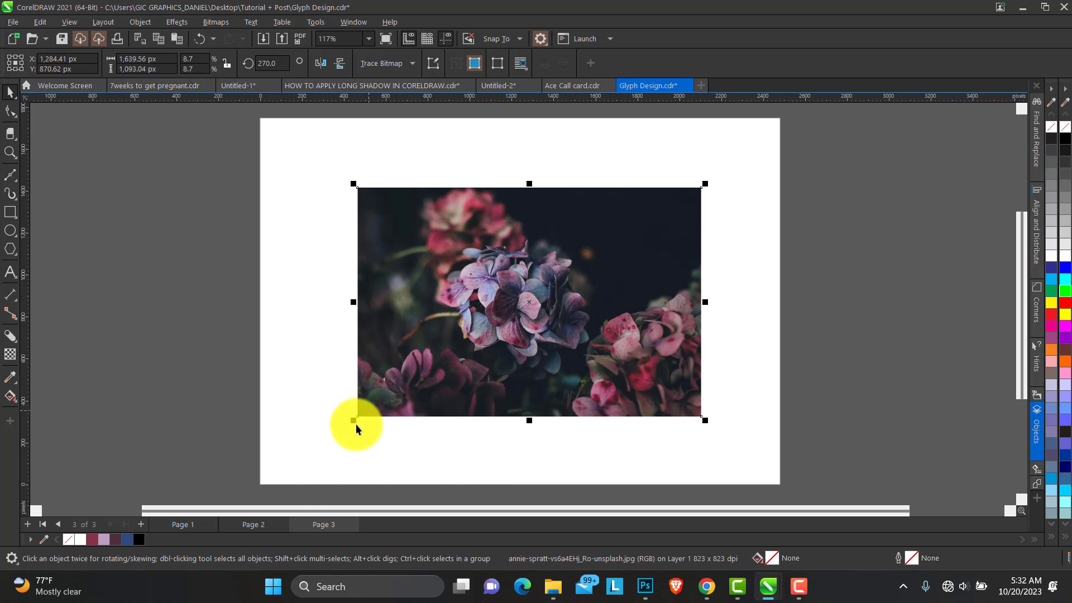
left_click_drag(354, 425, 308, 449)
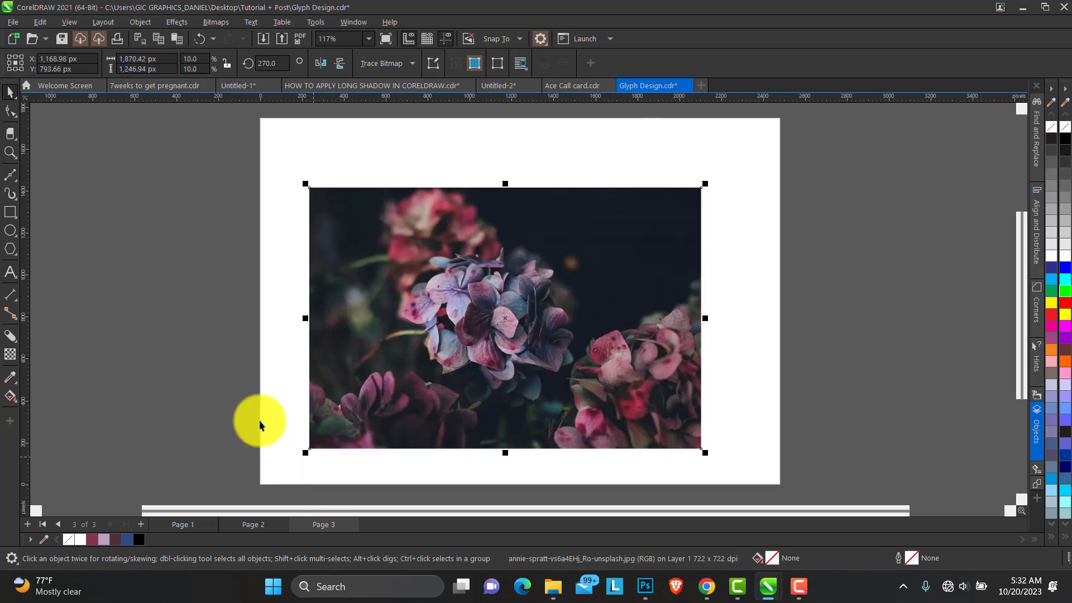
Step: Add the two-line text "Hevlendor" and "designs" over the photo and enlarge it to about 60 pt
left_click(10, 272)
left_click(402, 304)
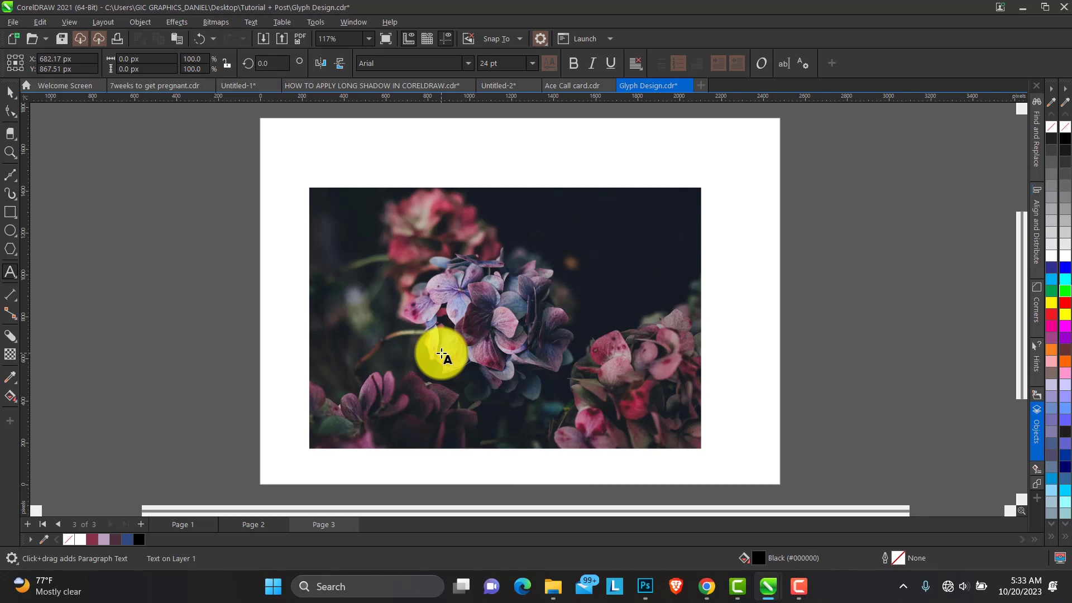
key("Caps_Lock")
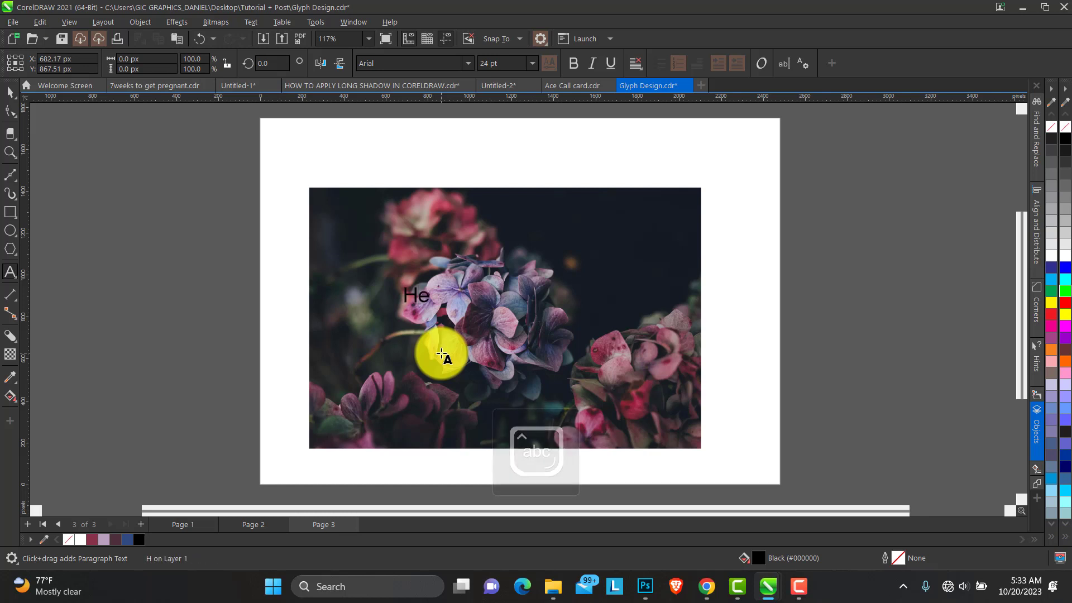
type("Hev")
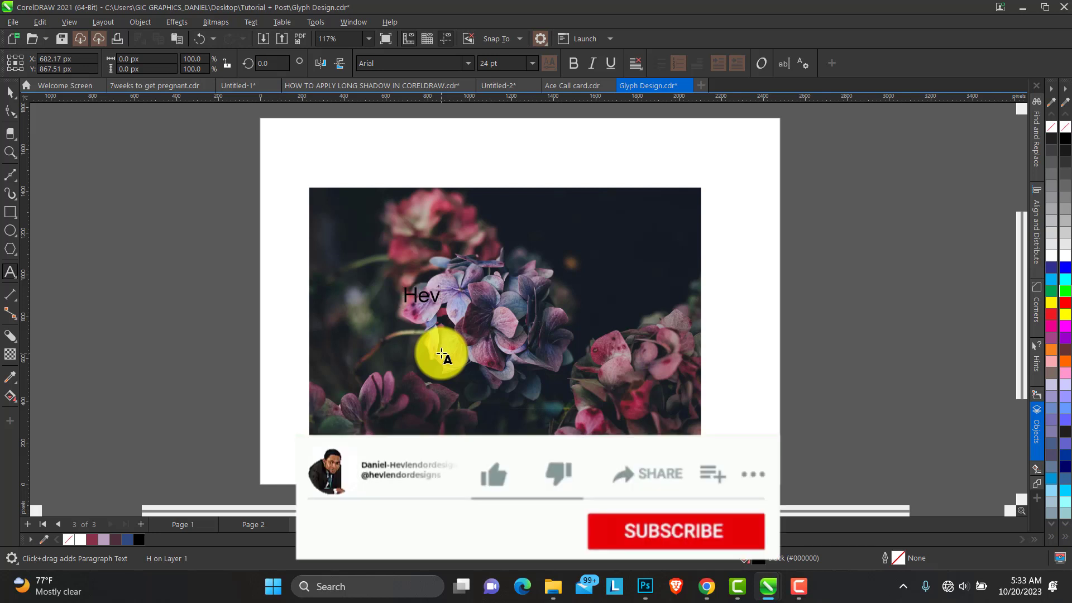
type("lendor")
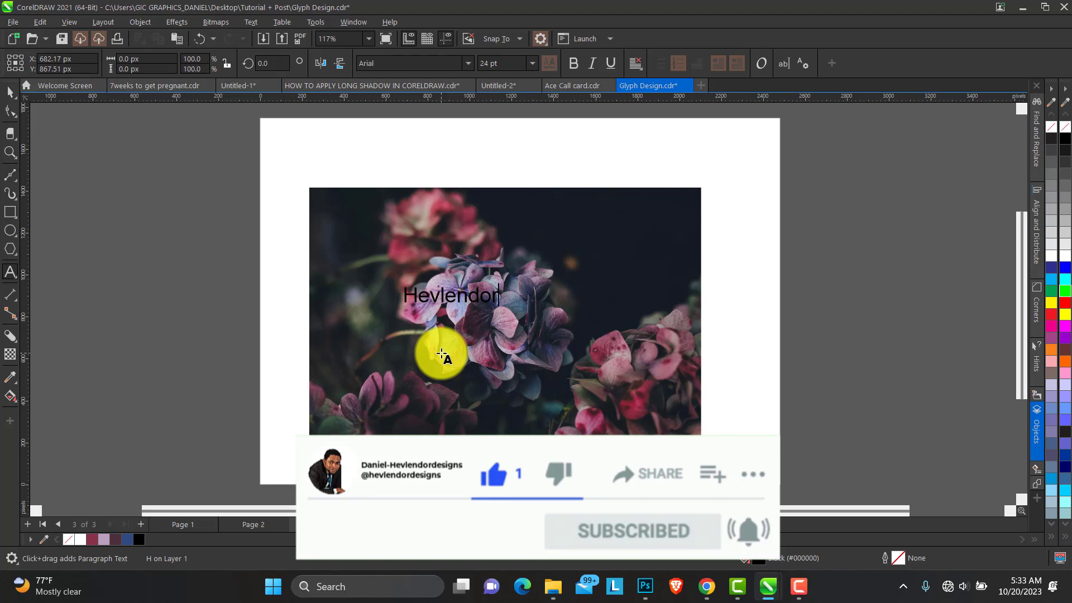
type(" d")
type("es")
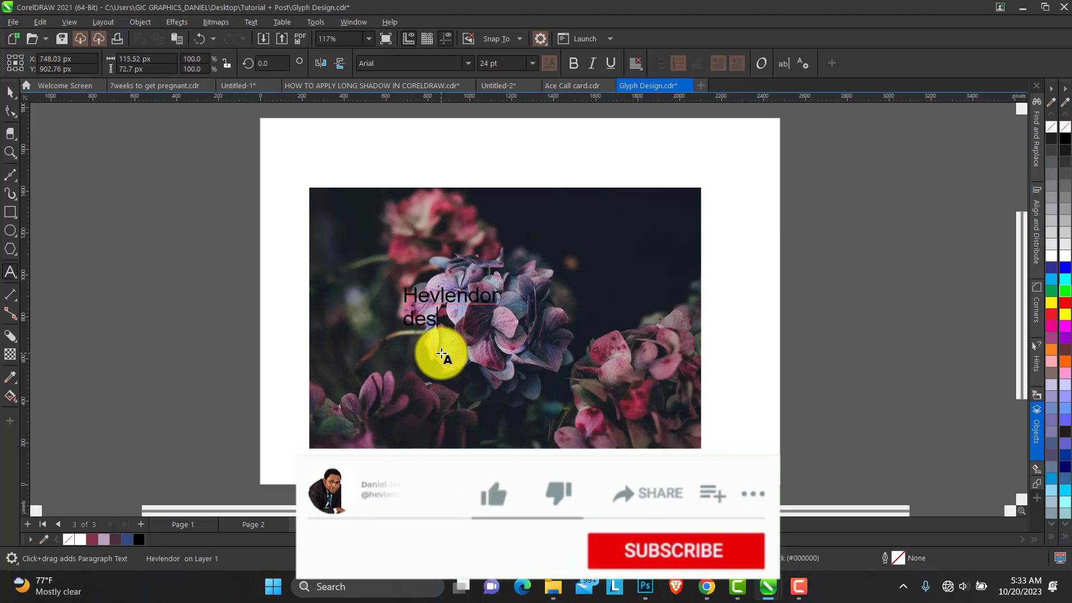
type("isg")
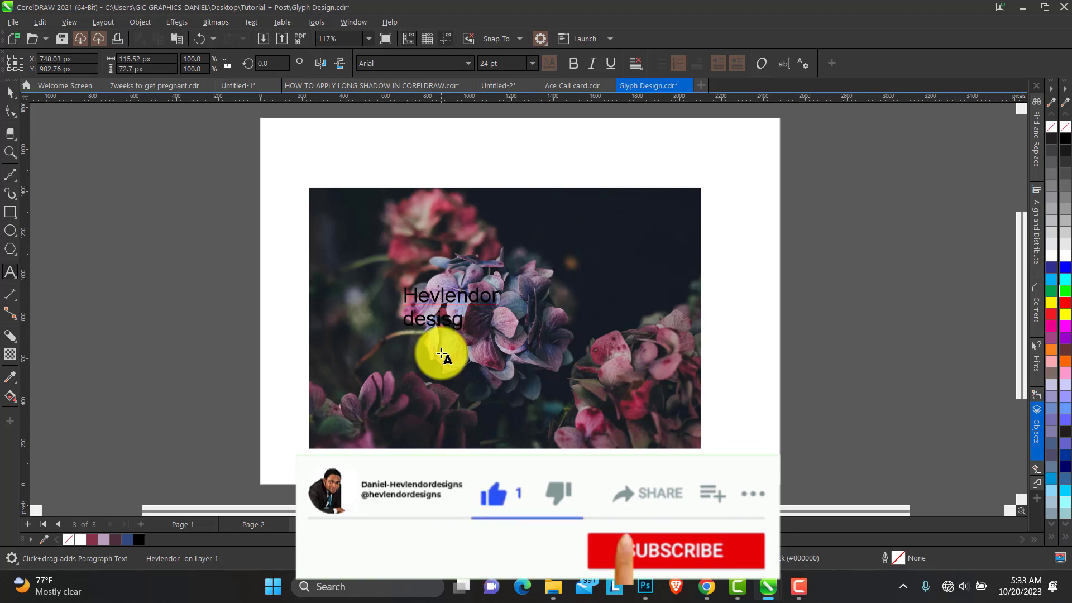
key("BackSpace")
key("BackSpace")
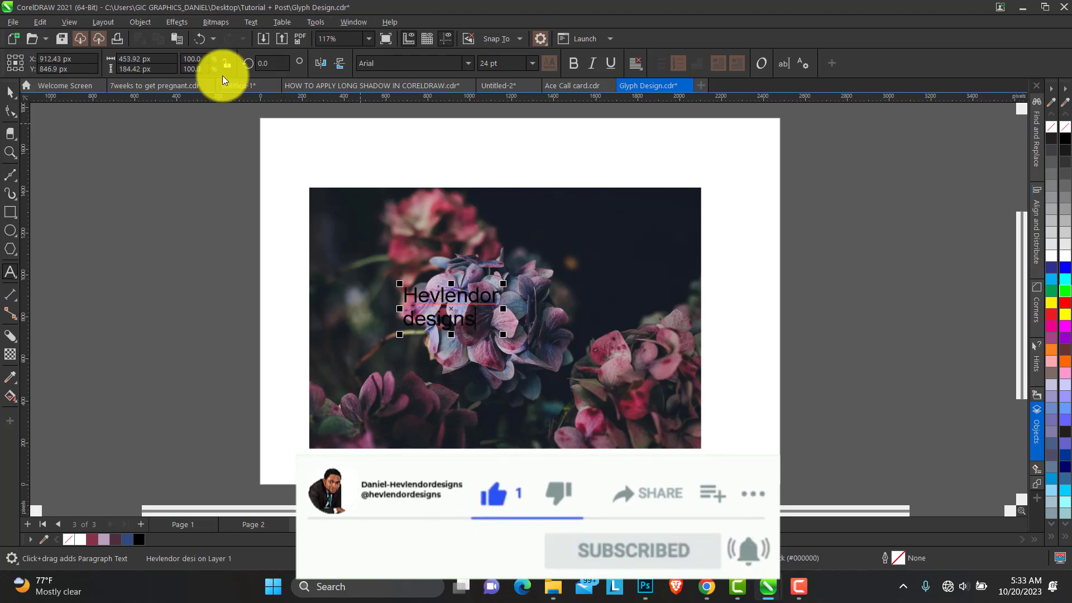
left_click(10, 93)
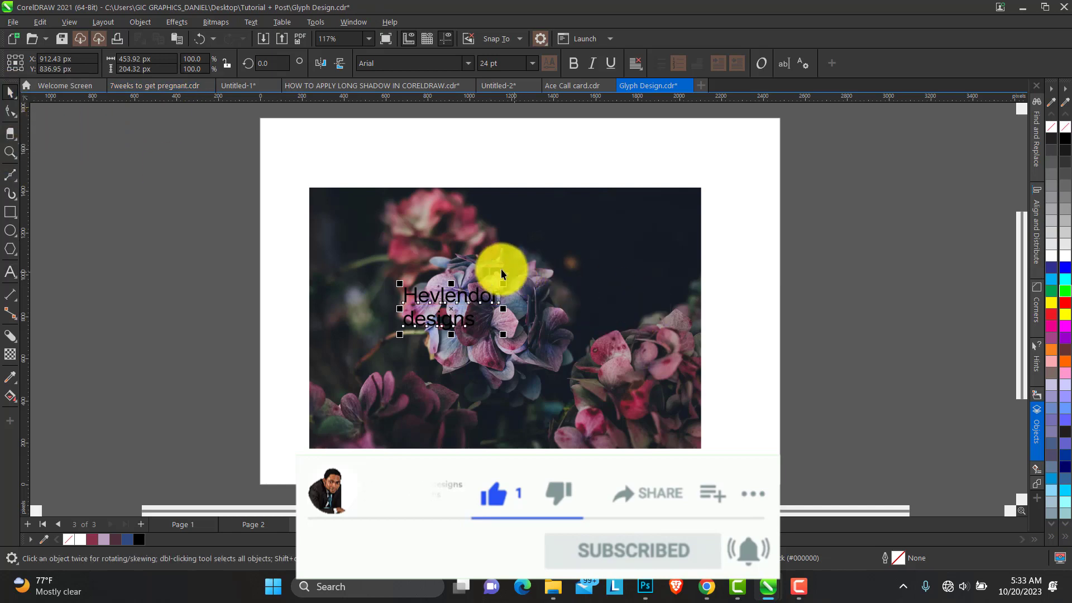
left_click_drag(503, 283, 646, 219)
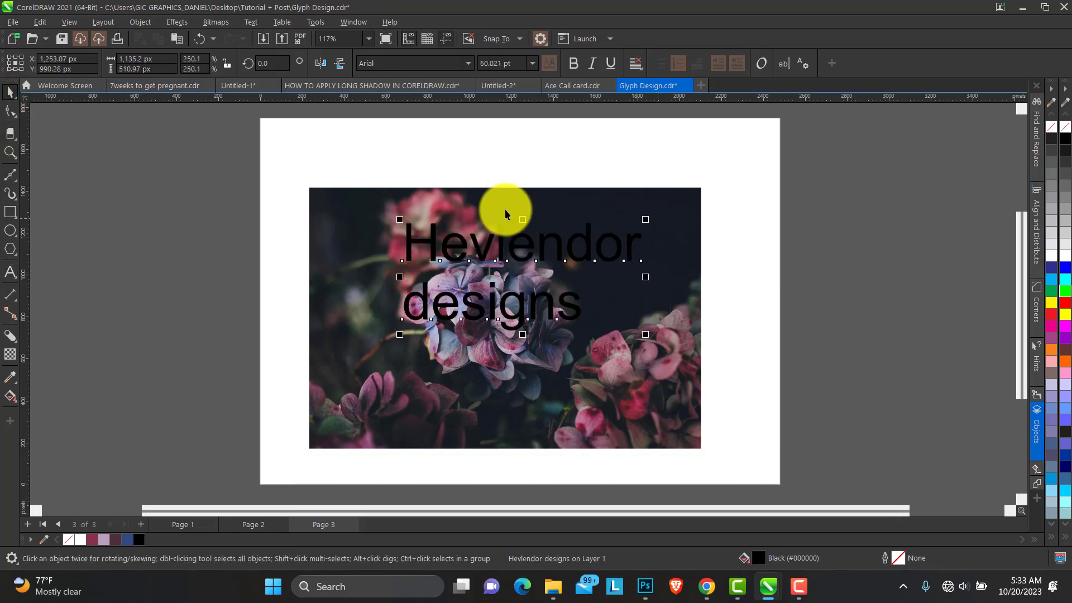
Step: Set the Hevlendor designs text to the Renda font and fill it with white
left_click(467, 65)
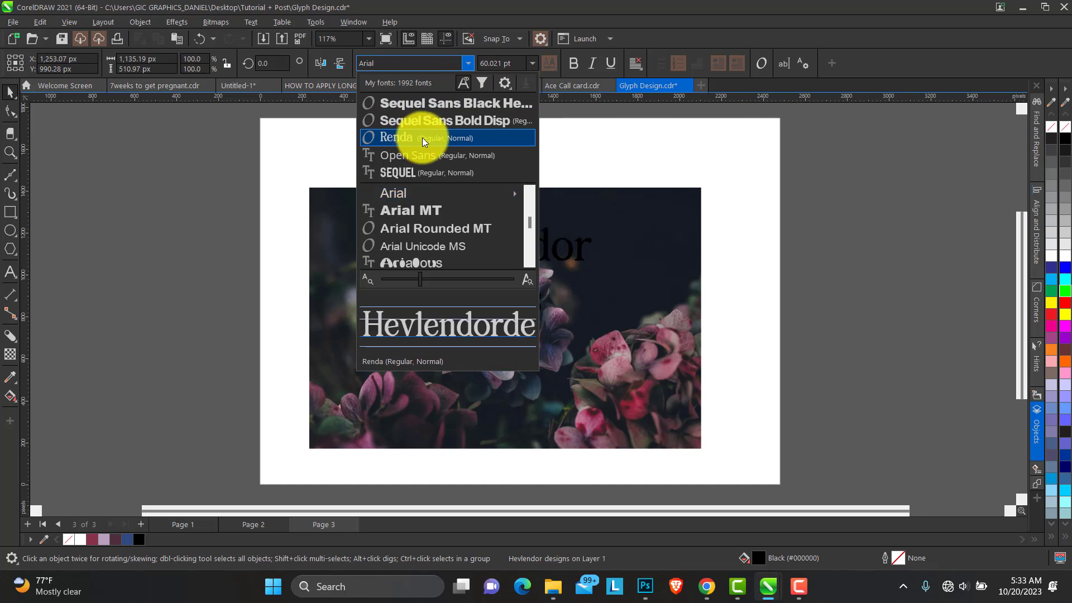
left_click(423, 138)
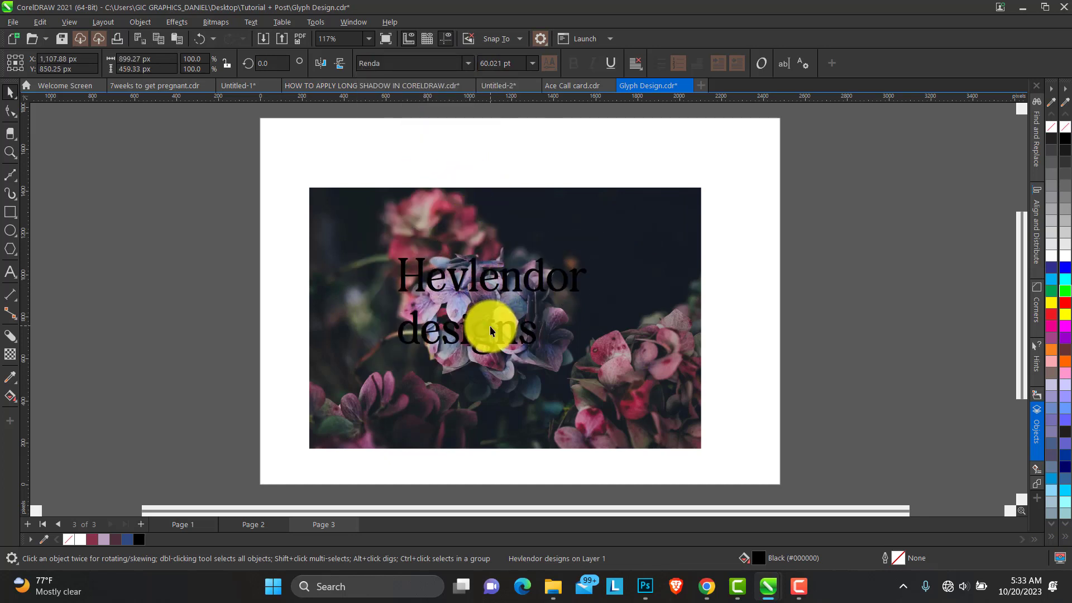
left_click(1065, 257)
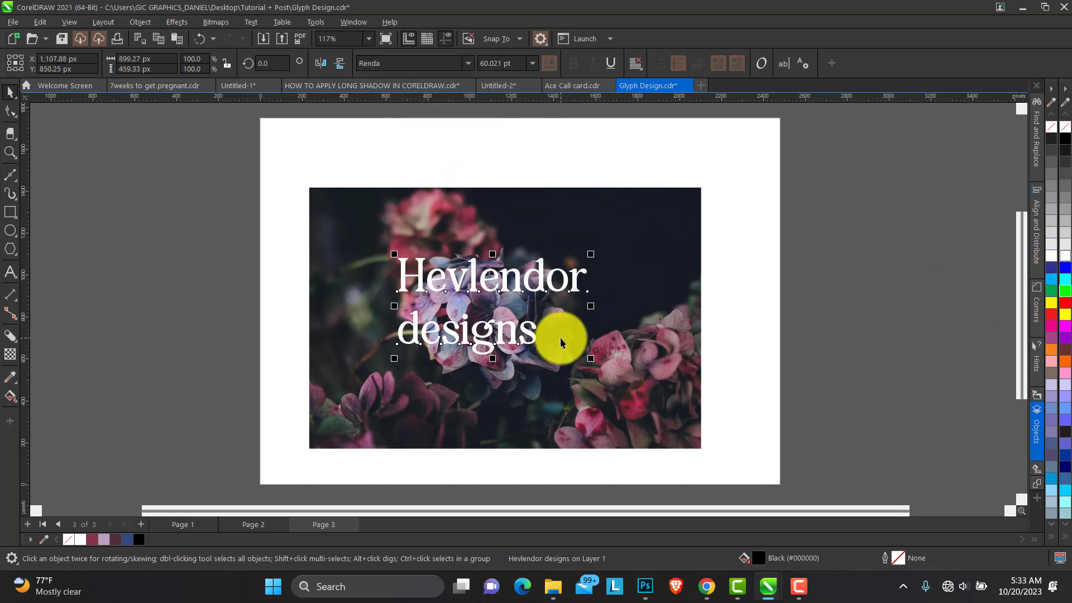
Step: Break the two-line text apart into separate "Hevlendor" and "designs" objects and move them away from each other
key("ctrl+k")
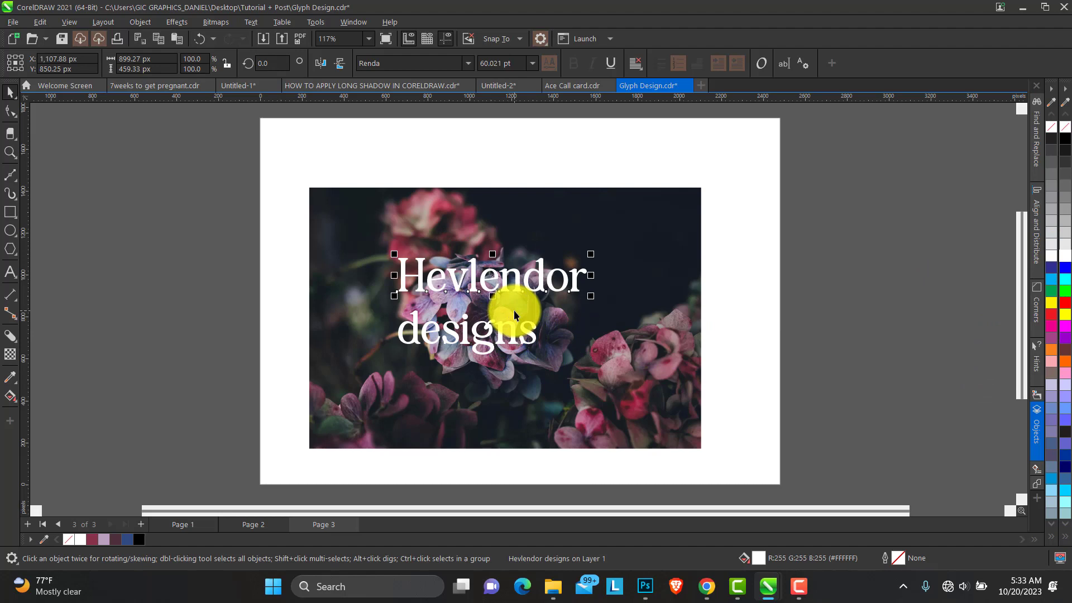
left_click_drag(490, 330, 541, 399)
left_click_drag(518, 287, 505, 321)
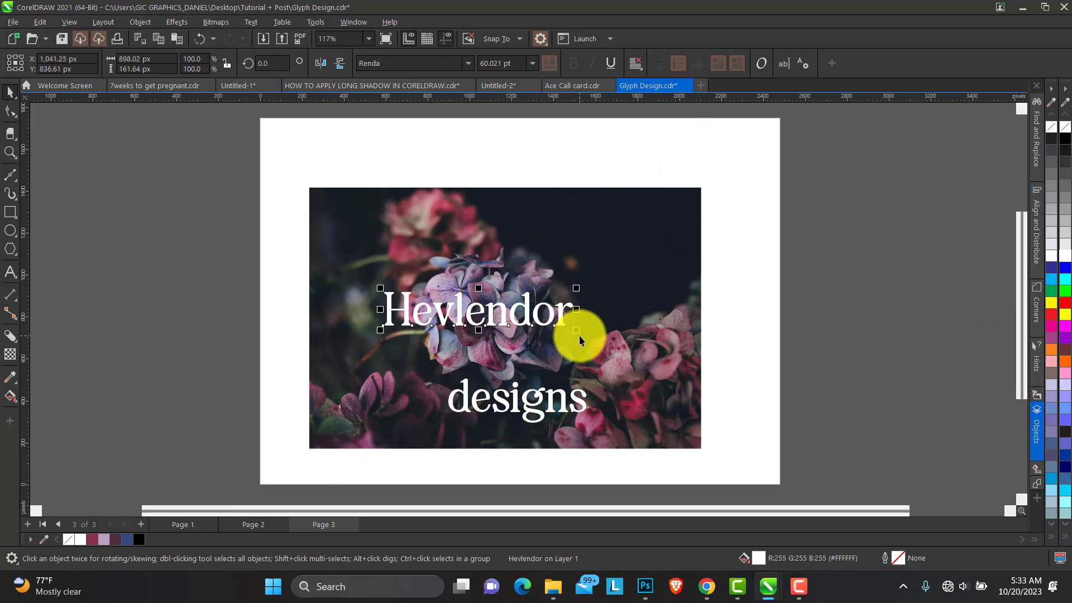
Step: Enlarge "Hevlendor" to about 100 pt and position it across the middle of the photo
left_click_drag(578, 335, 664, 369)
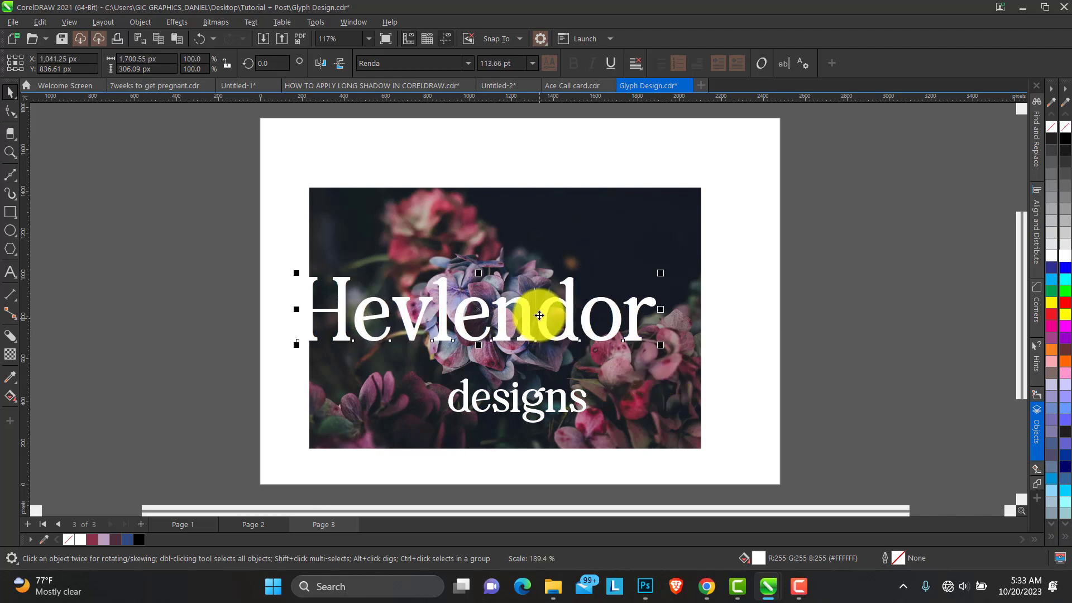
left_click_drag(540, 316, 587, 295)
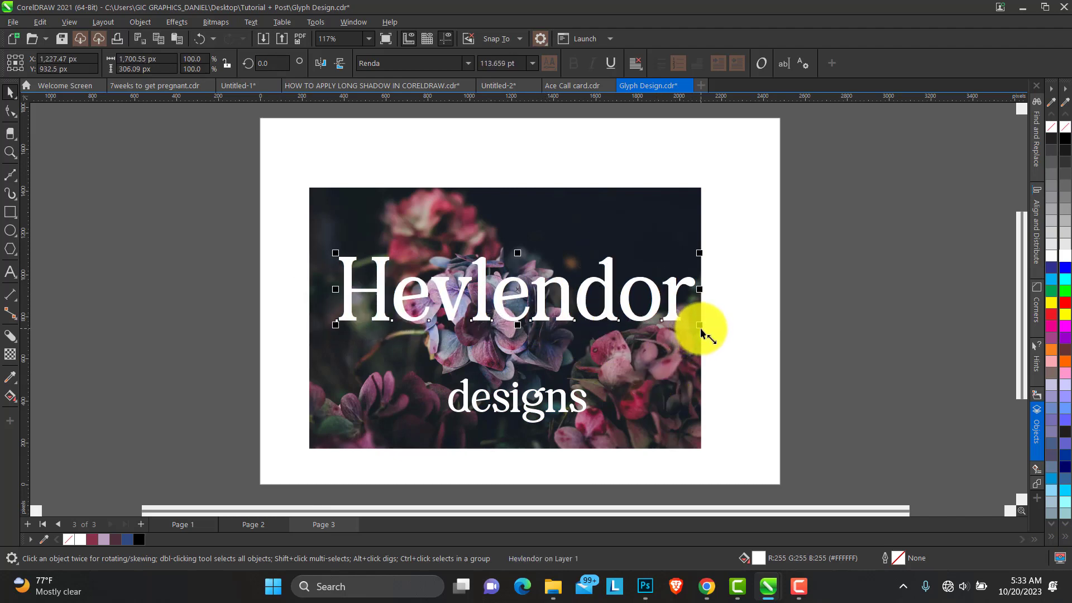
left_click_drag(702, 333, 662, 320)
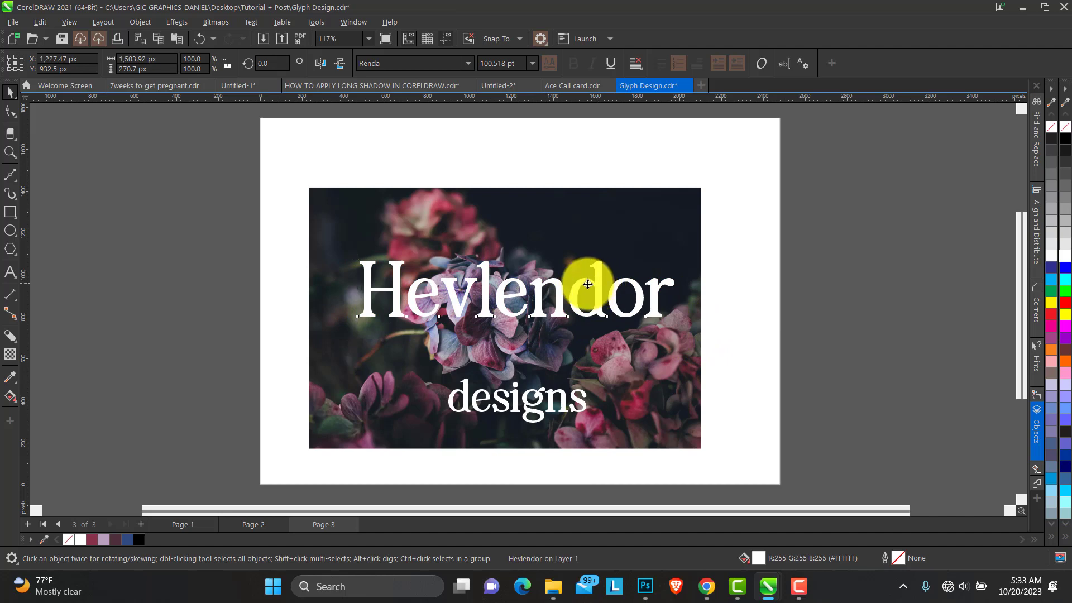
left_click_drag(588, 284, 580, 282)
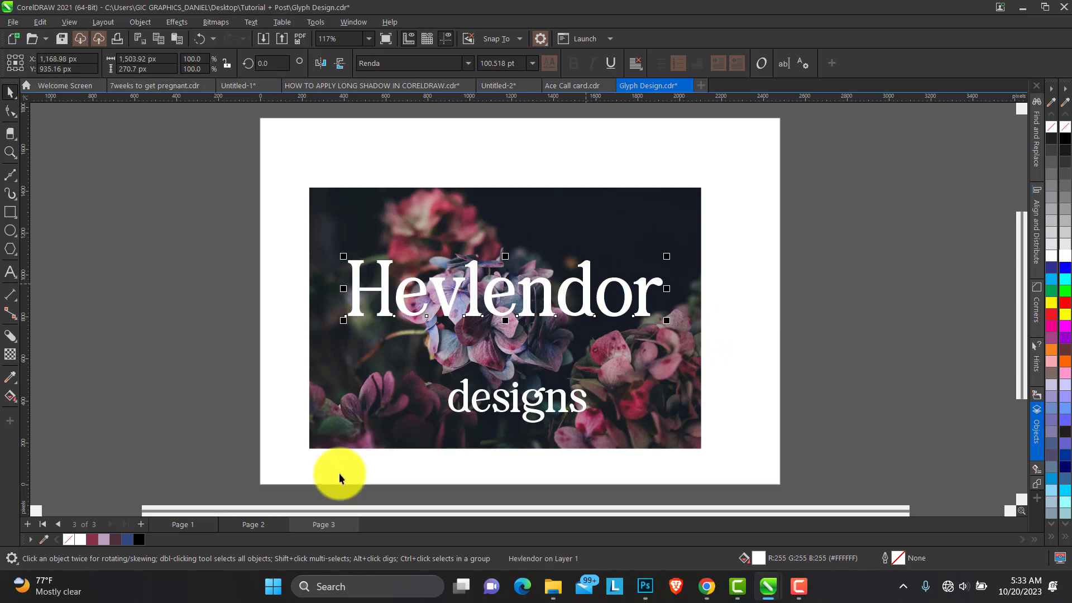
Step: View the list of font names on page 2 and return to page 3
left_click(260, 525)
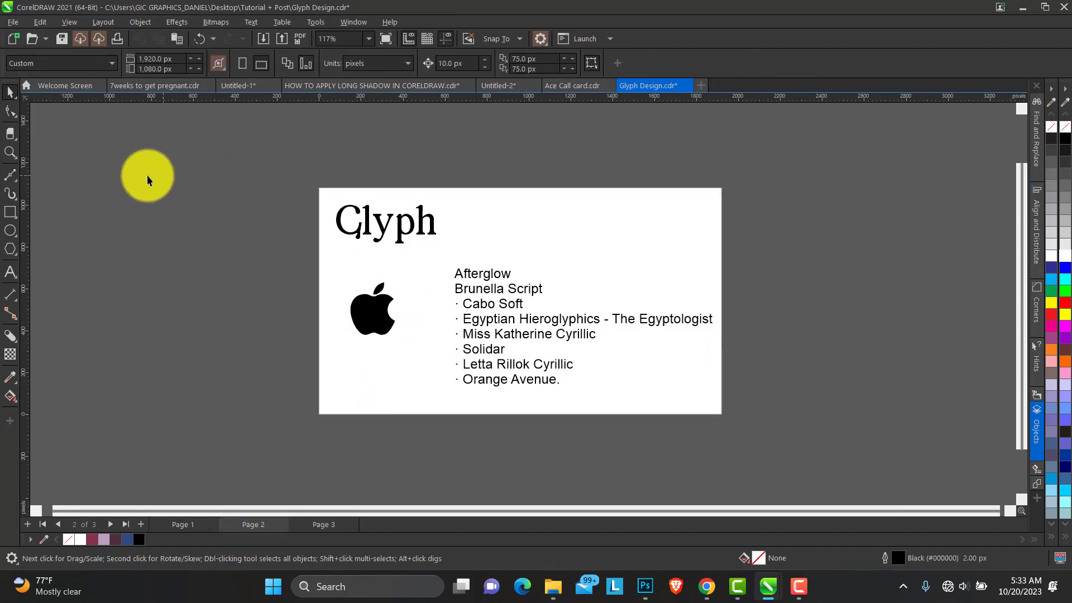
left_click(11, 153)
left_click_drag(317, 181, 740, 421)
left_click(10, 92)
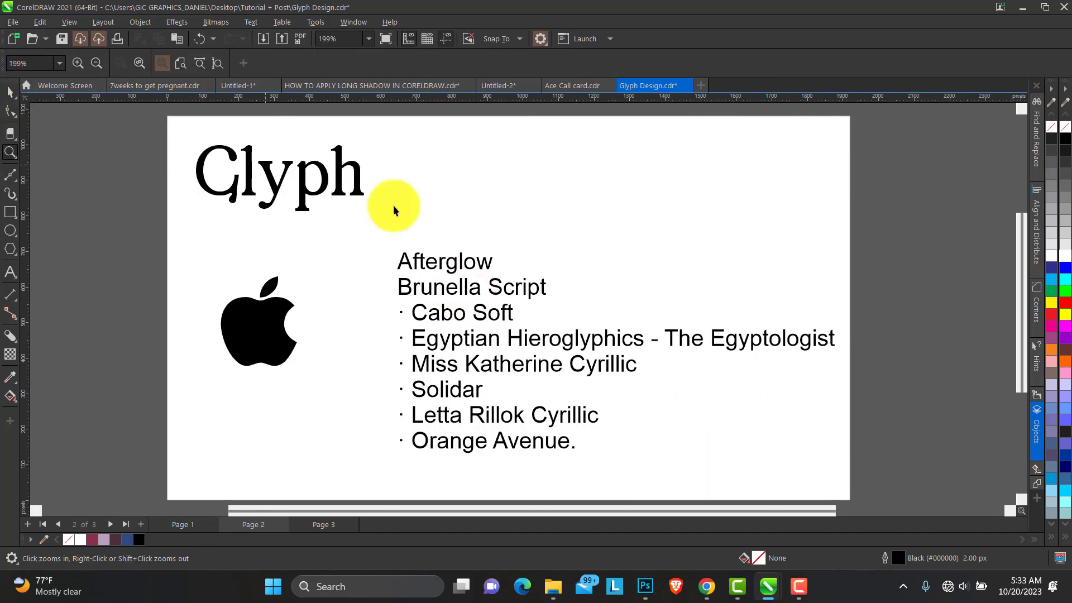
left_click(423, 273)
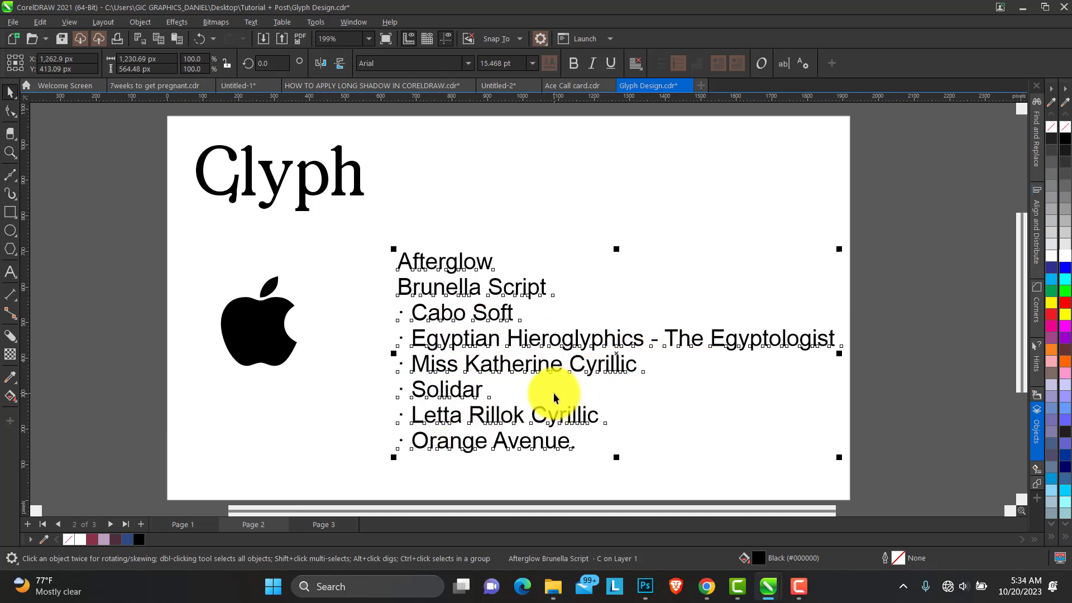
left_click(322, 525)
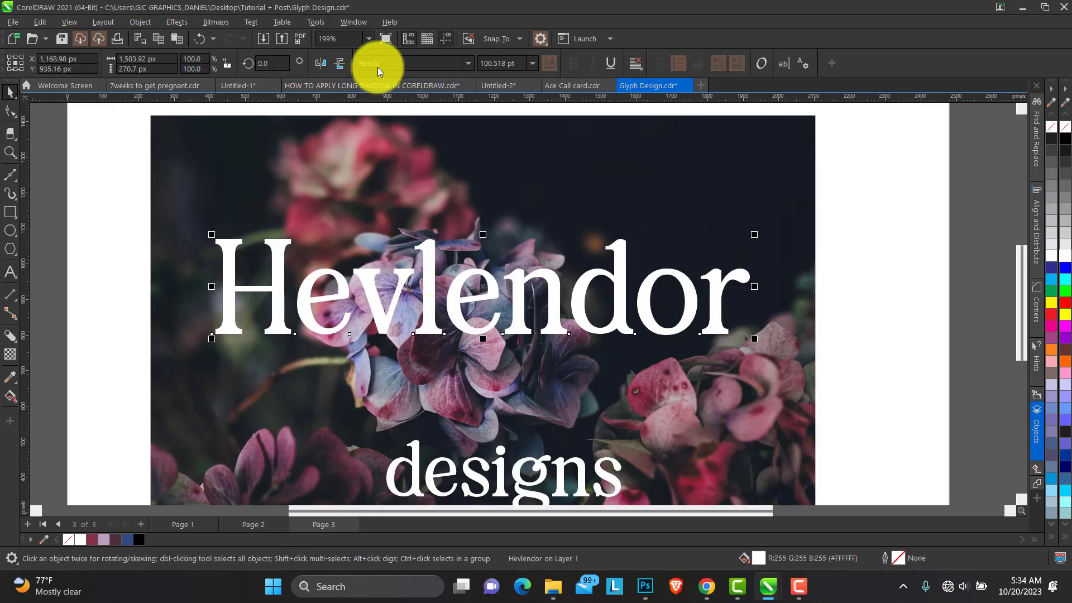
Step: Move "designs" directly beneath the second half of "Hevlendor" and set its font to Times New Roman
mouse_move(429, 286)
left_mouse_down()
mouse_move(431, 253)
mouse_move(432, 273)
left_mouse_up()
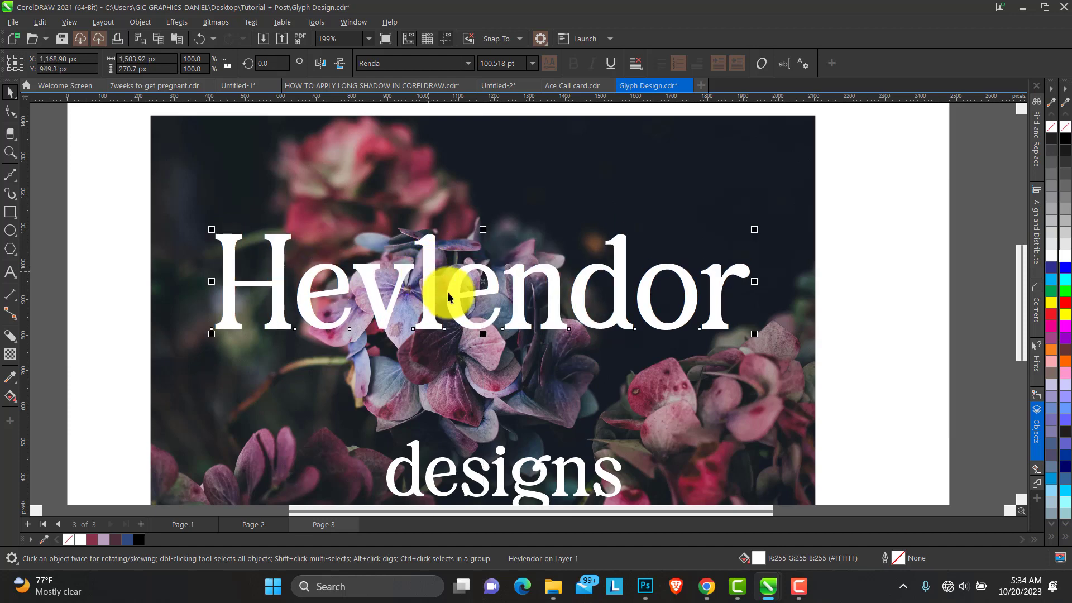
left_click_drag(497, 467, 598, 370)
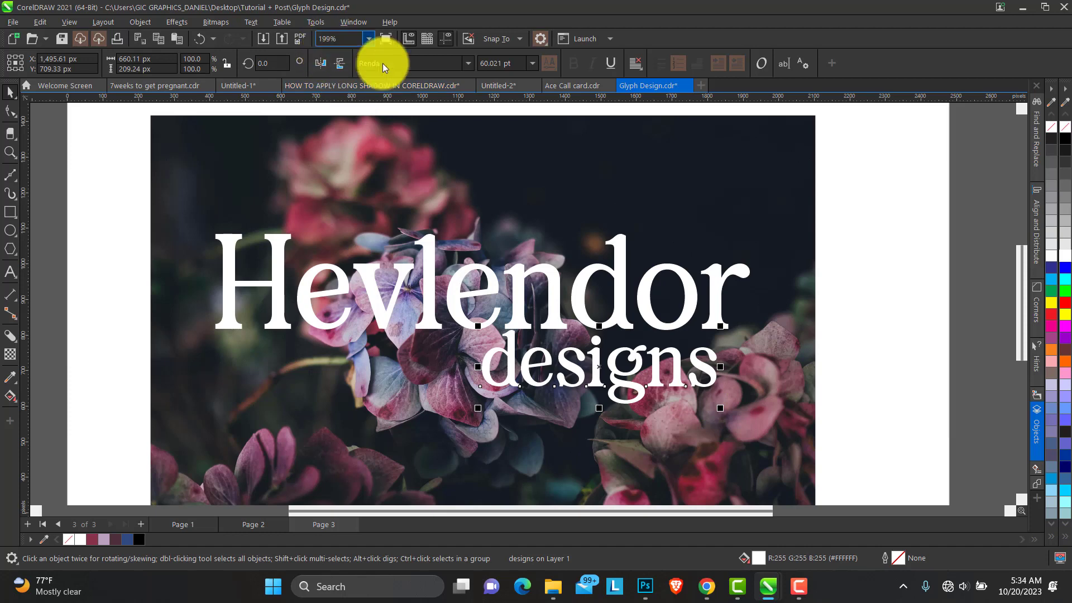
left_click(469, 64)
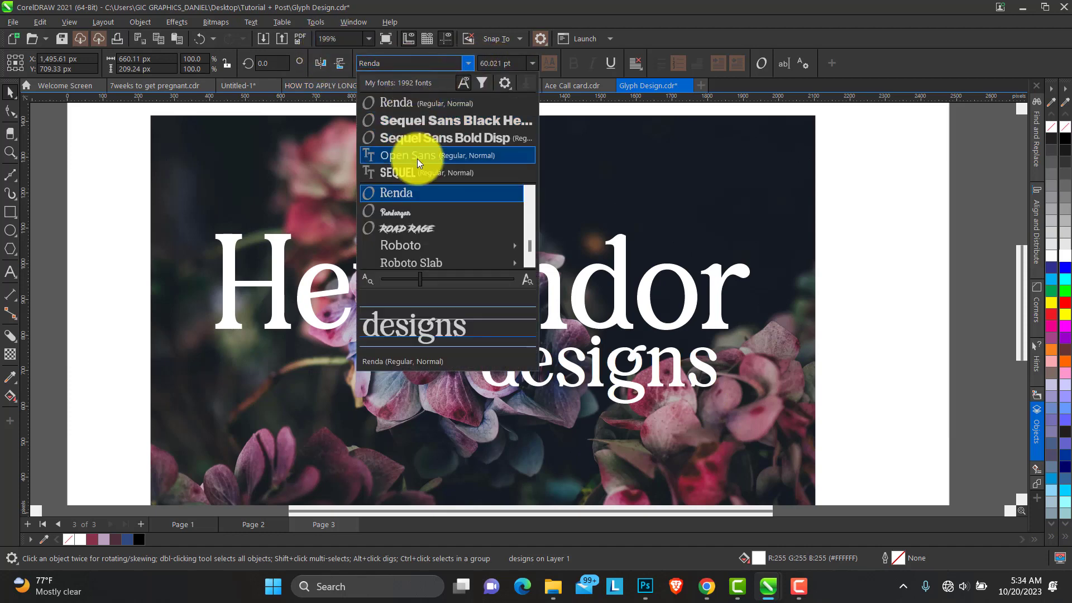
left_click(381, 65)
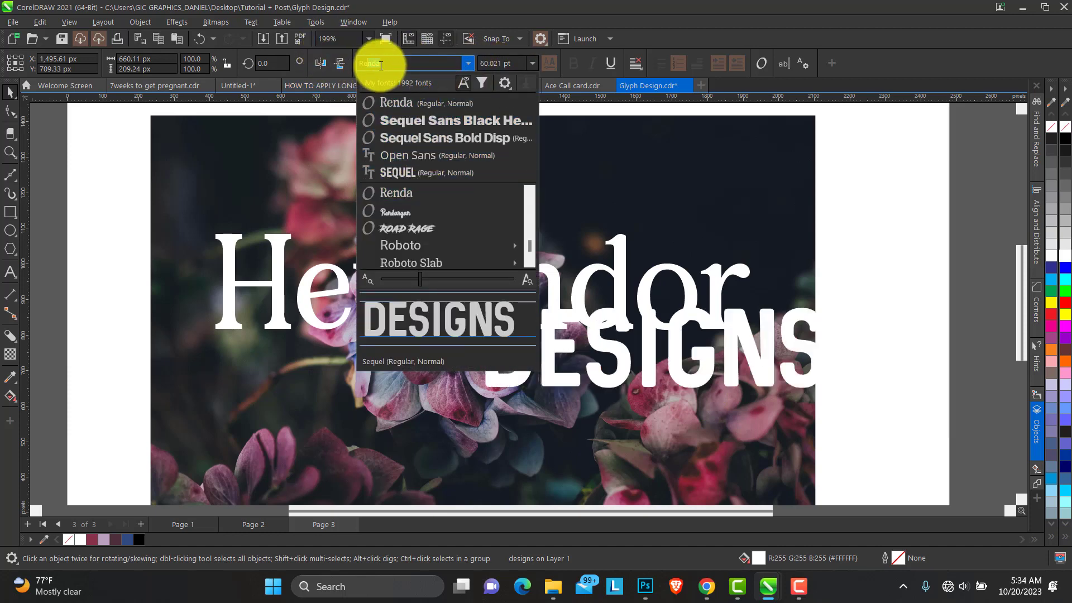
type("d")
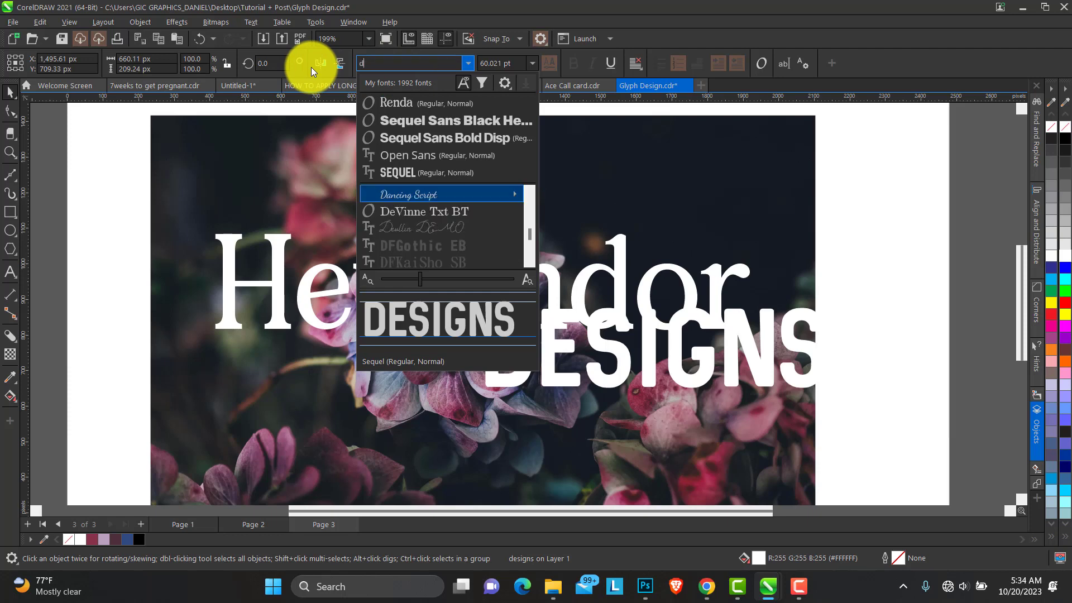
key("BackSpace")
type("times")
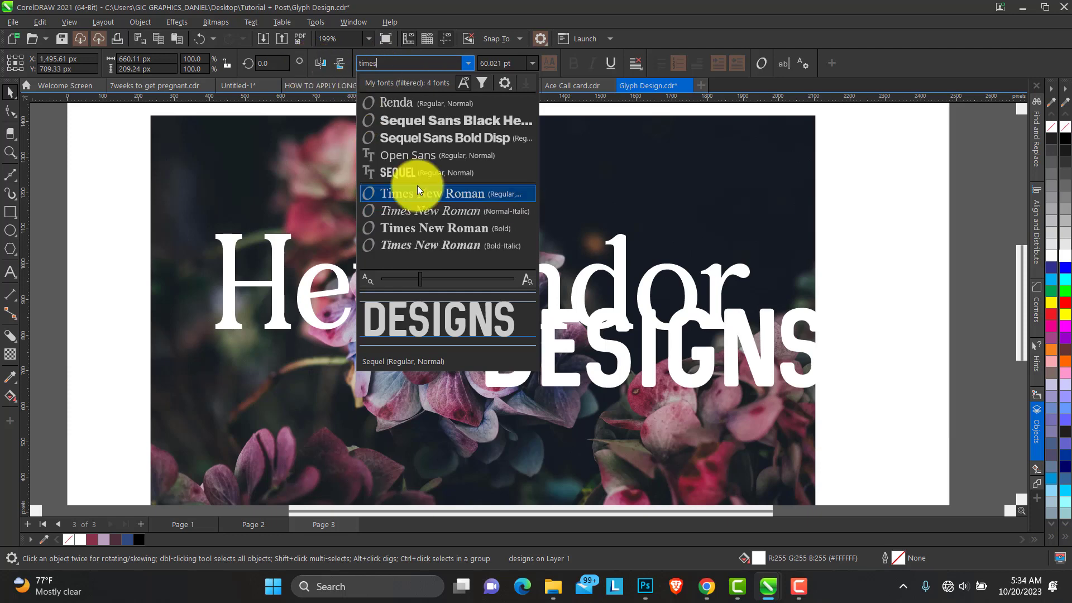
left_click(418, 193)
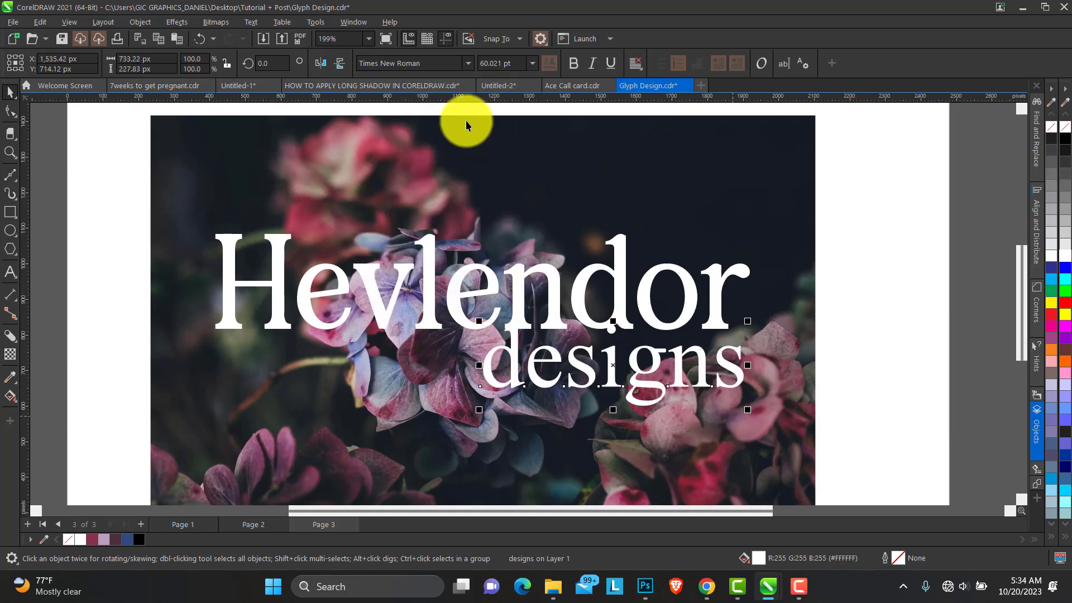
Step: Change the word "designs" to uppercase and reduce it to about 22 pt beneath "Hevlendor"
left_click(248, 22)
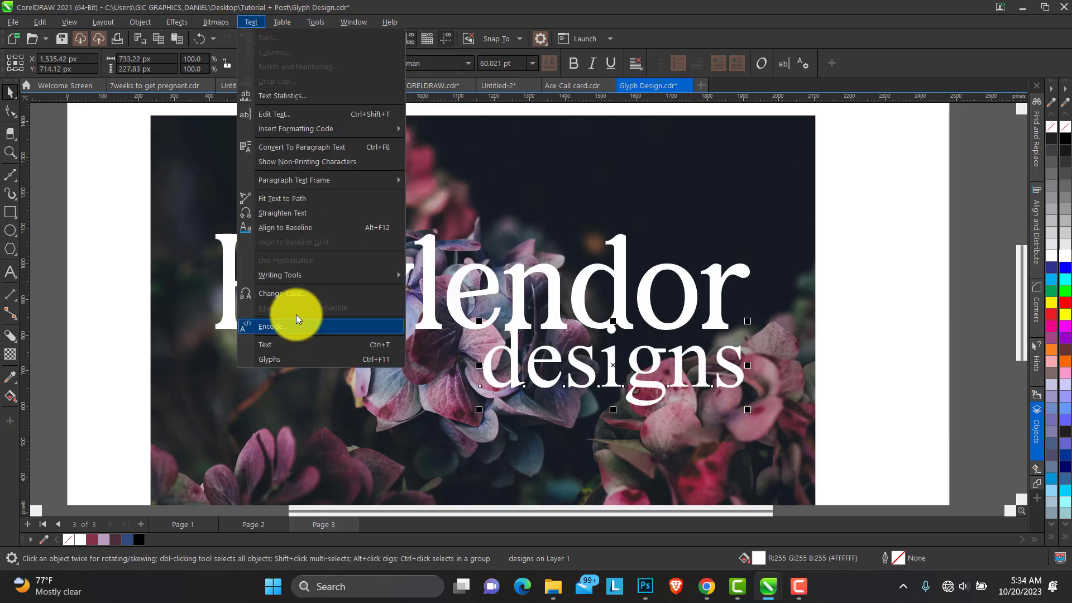
left_click(296, 292)
left_click(500, 277)
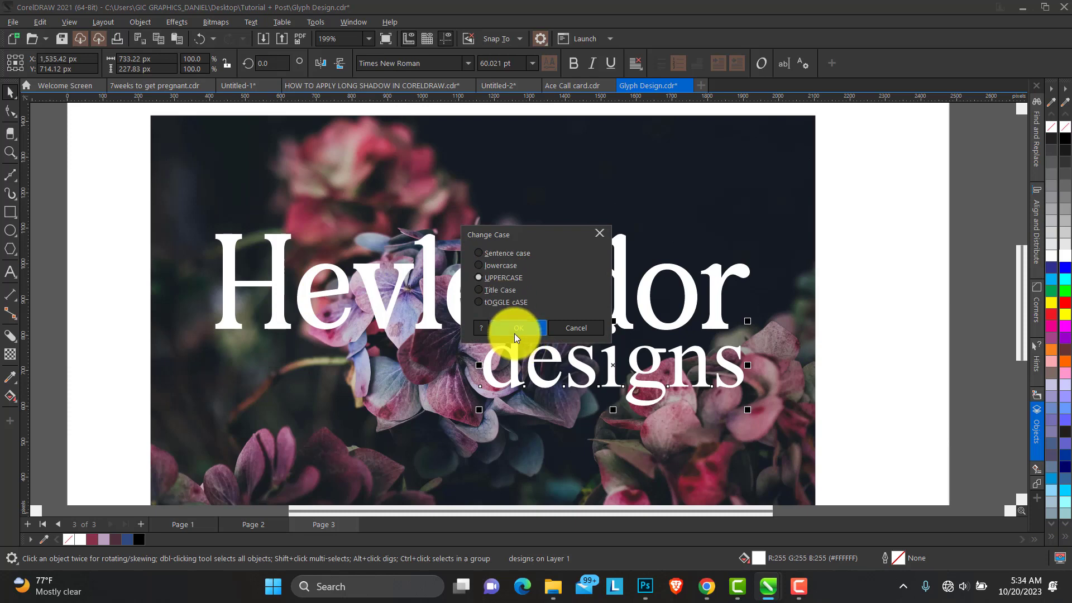
left_click(514, 334)
left_click_drag(855, 392, 618, 393)
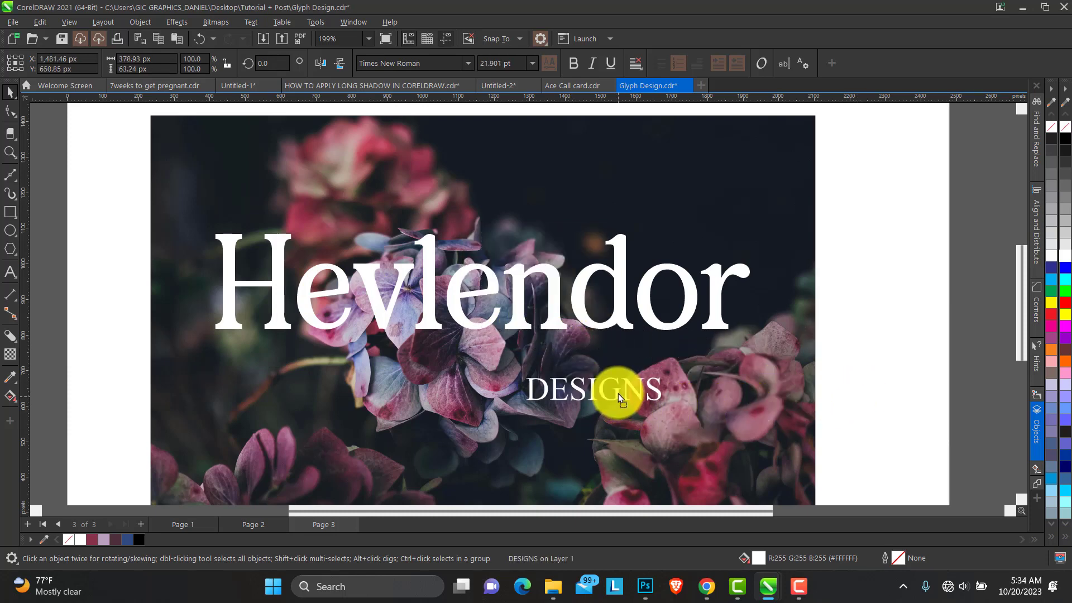
Step: Enlarge "Hevlendor" to about 103 pt and move it down closer to "DESIGNS"
mouse_move(585, 325)
left_mouse_down()
mouse_move(581, 311)
mouse_move(581, 333)
left_mouse_up()
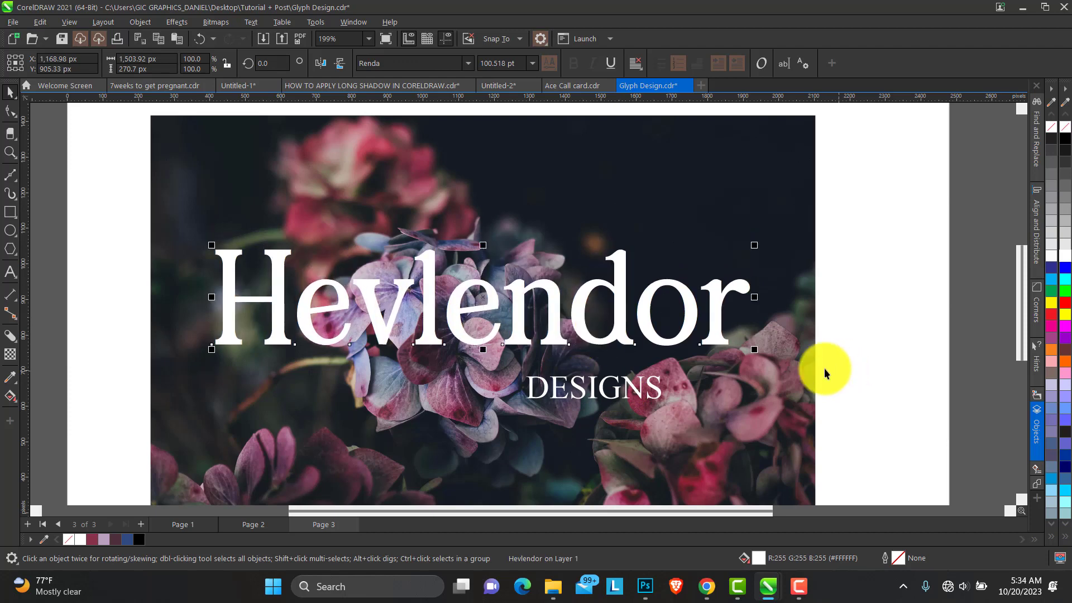
left_click_drag(754, 353, 769, 366)
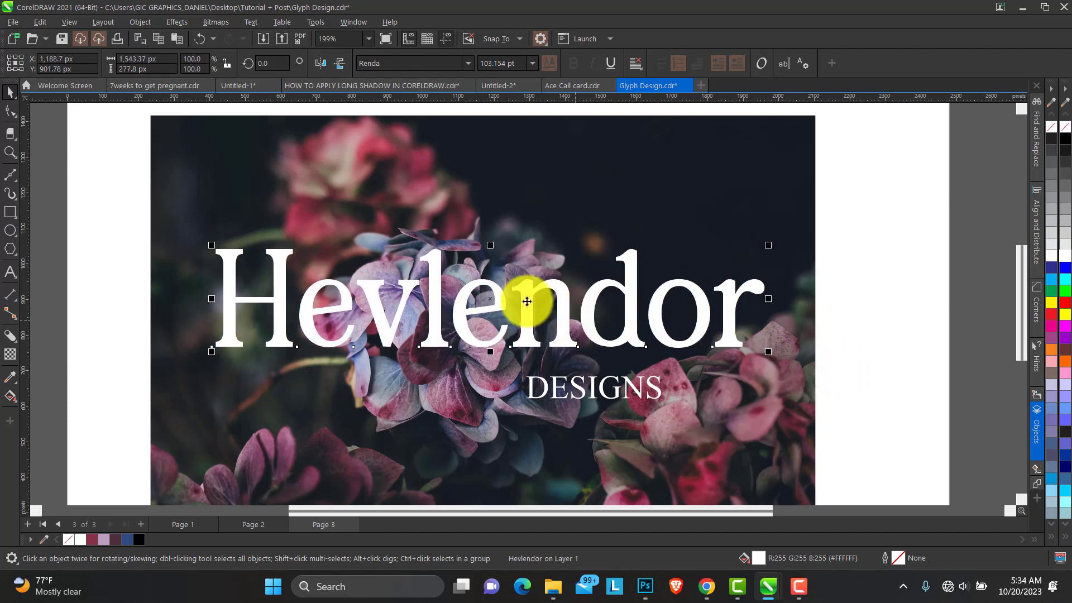
left_click_drag(520, 292, 513, 296)
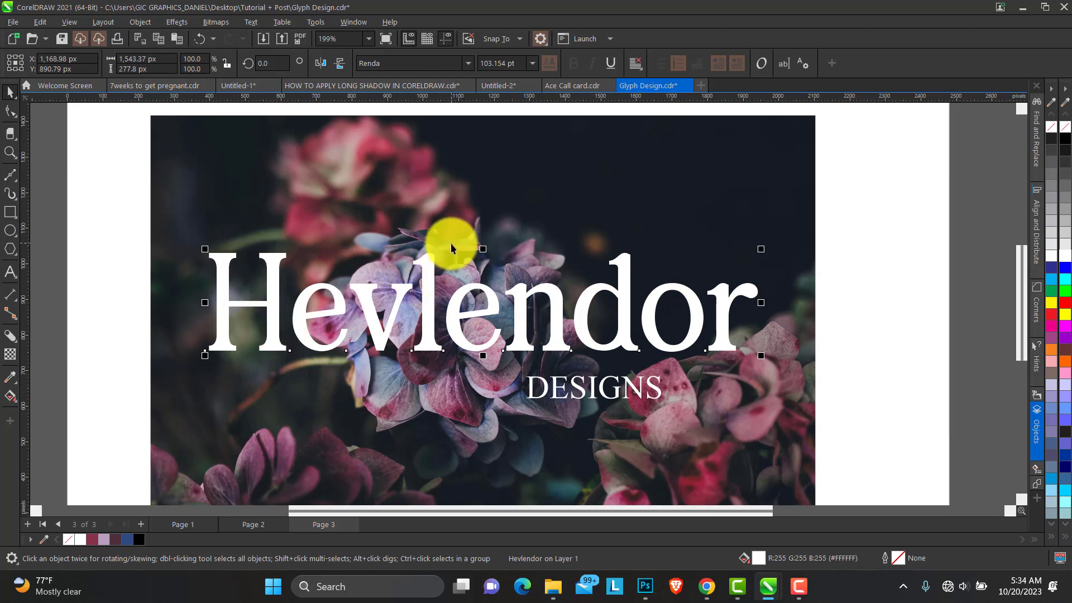
Step: Open the Glyphs docker with the "Hevlendor" text selected
left_click(250, 21)
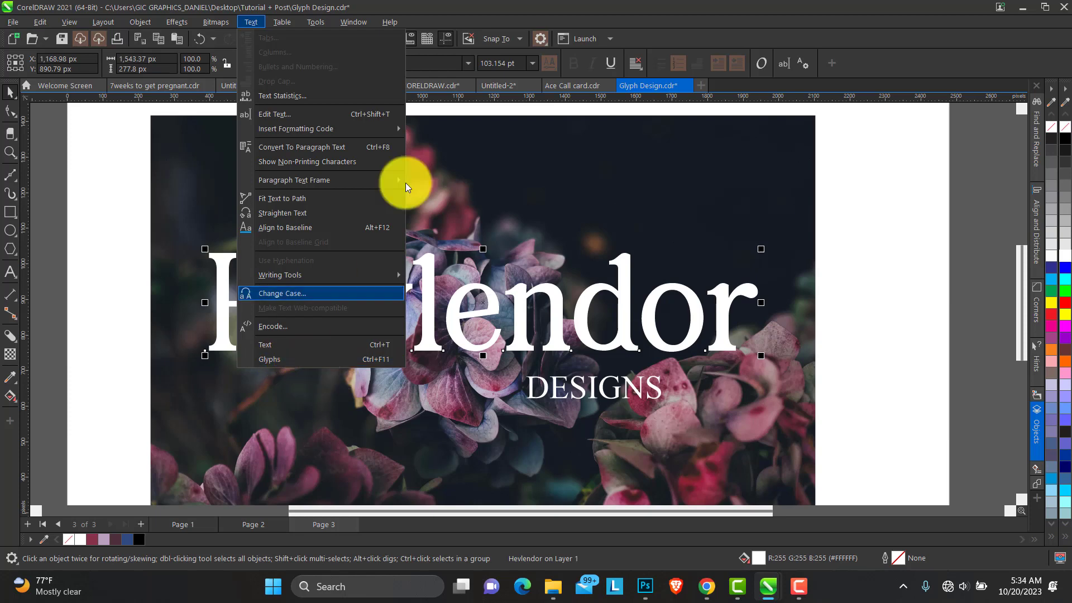
left_click(350, 21)
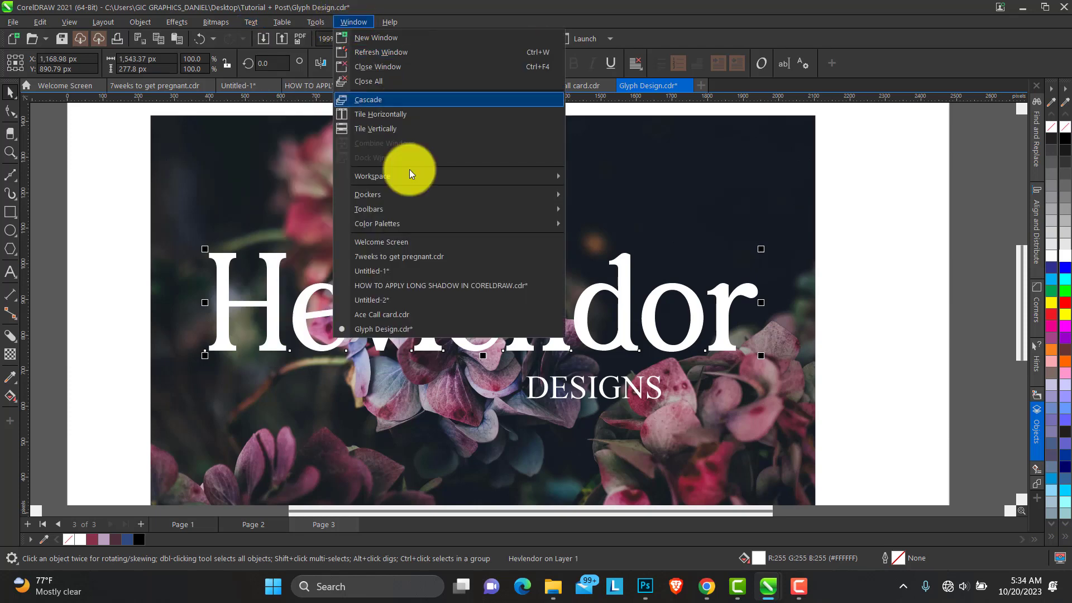
mouse_move(421, 193)
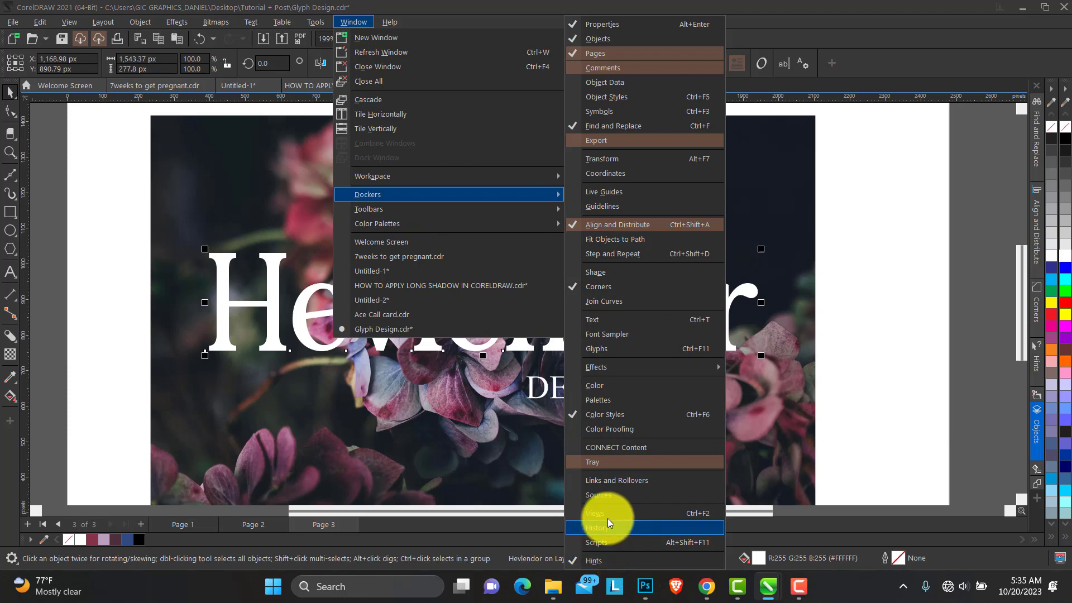
left_click(628, 350)
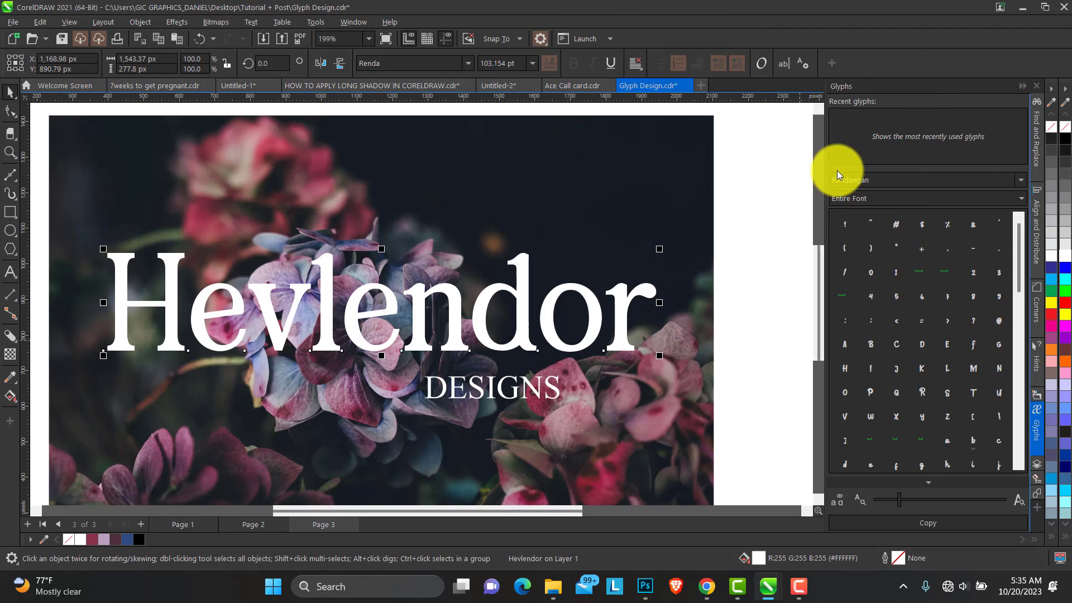
Step: Close and reopen the Glyphs docker
key("ctrl+F11")
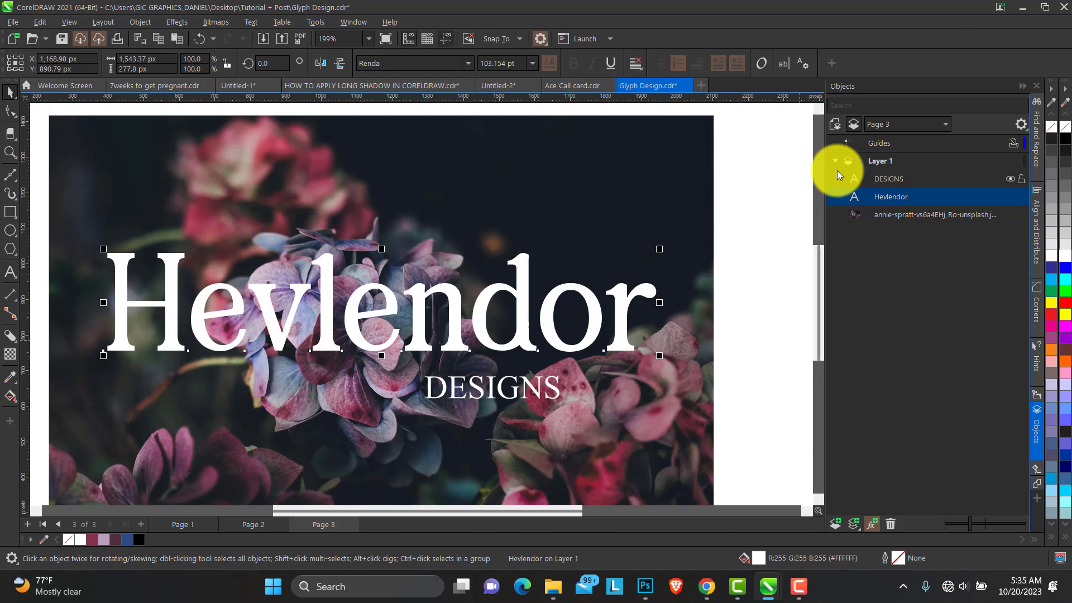
key("ctrl+F12")
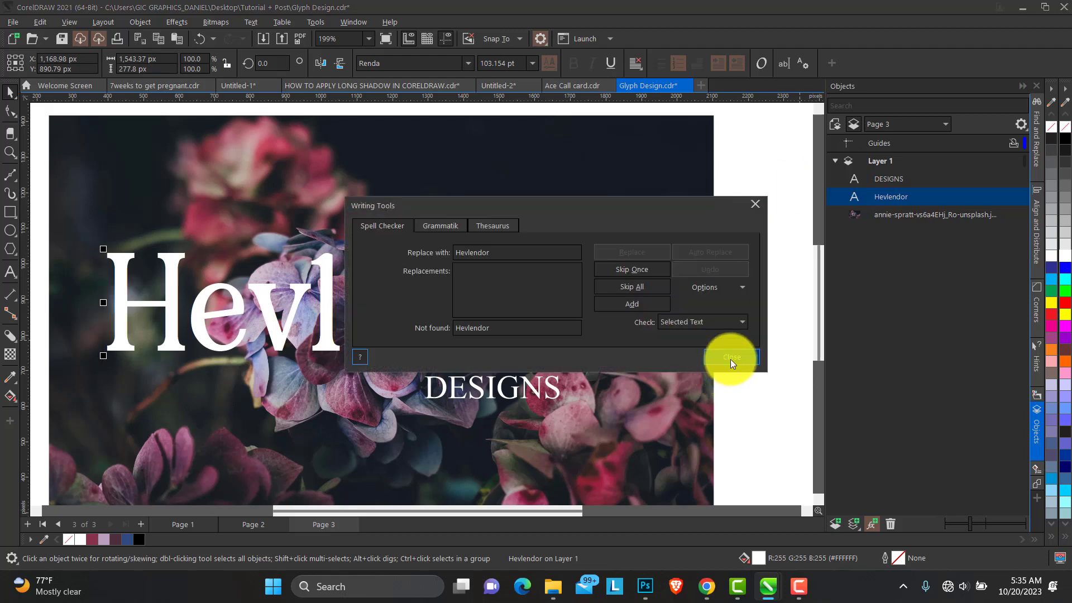
left_click(731, 358)
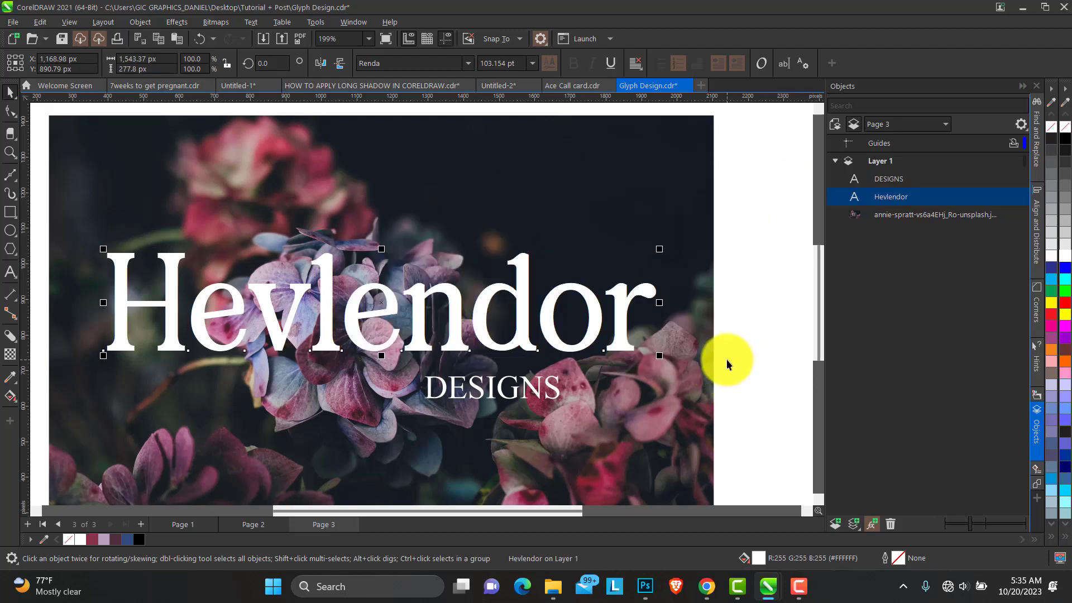
key("ctrl+F11")
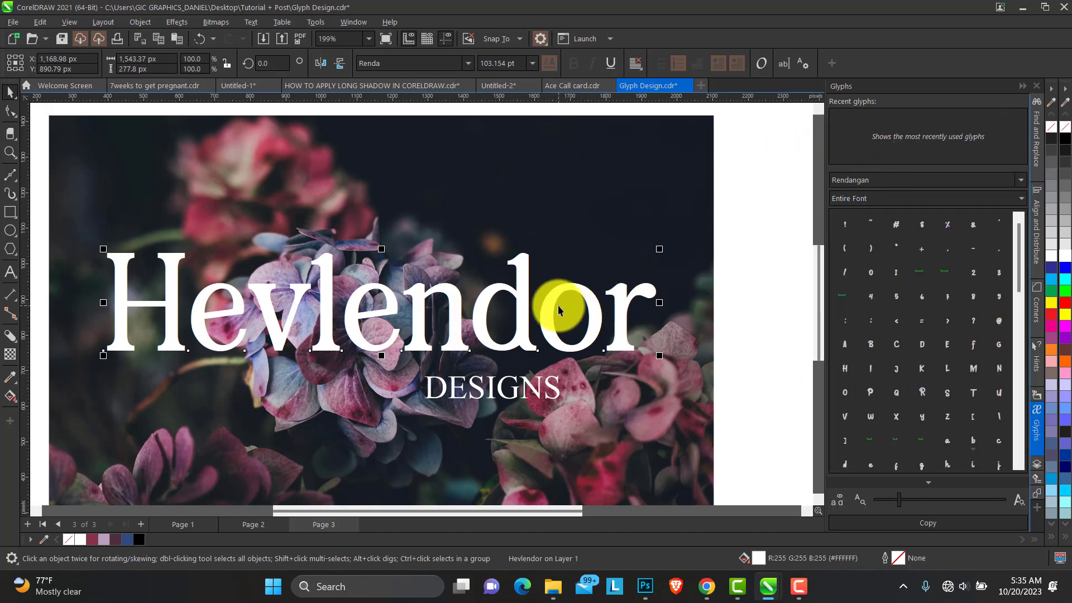
Step: Select the "Hevlendor" text and set the Glyphs docker to list the entire Renda font
left_click(771, 186)
left_click(877, 184)
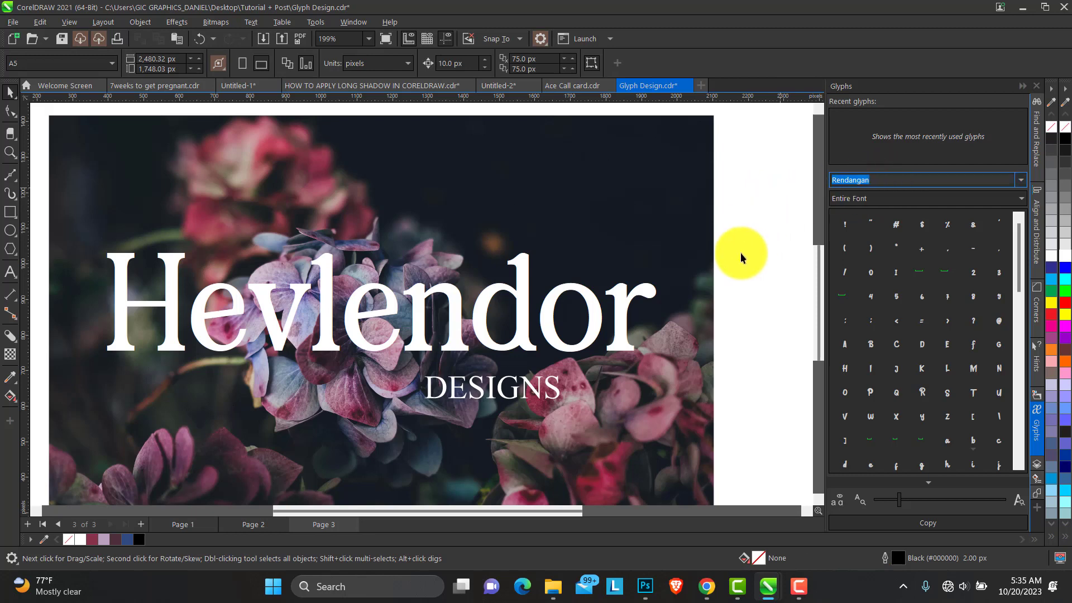
left_click(634, 297)
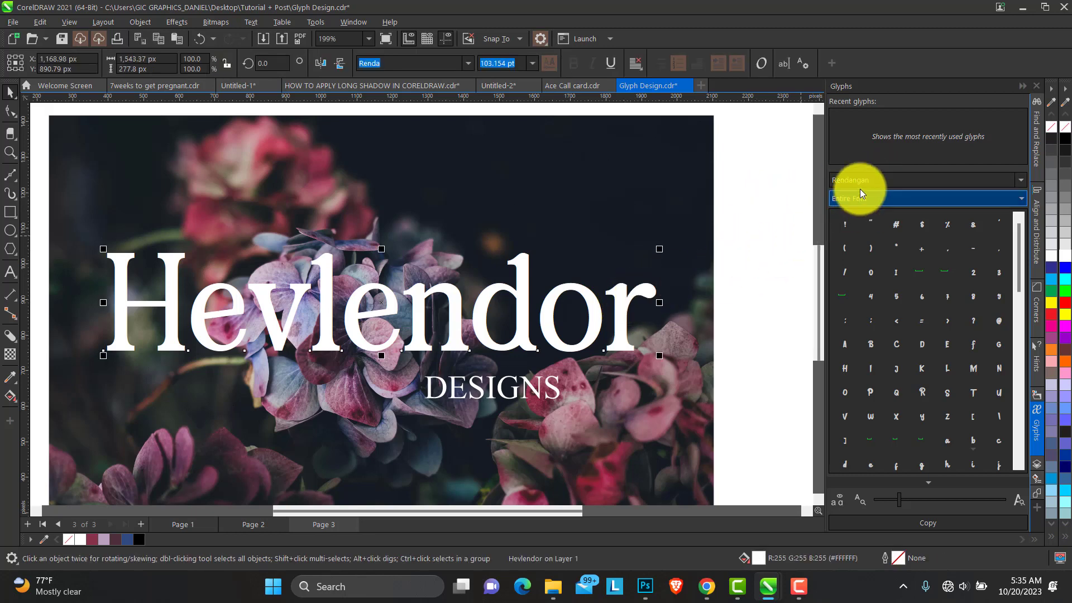
left_click(878, 180)
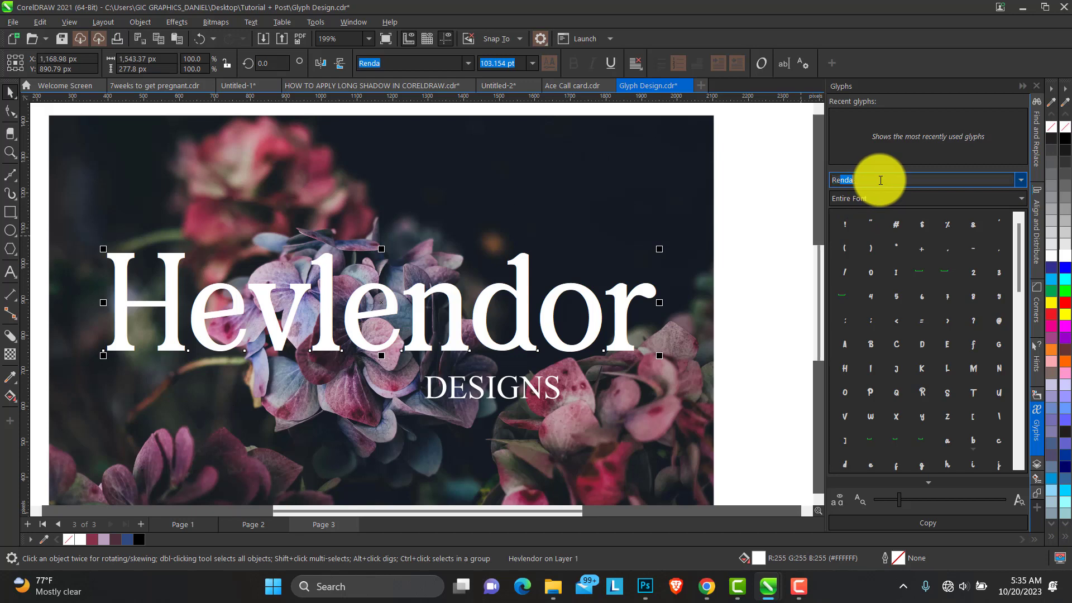
type("R")
key("Return")
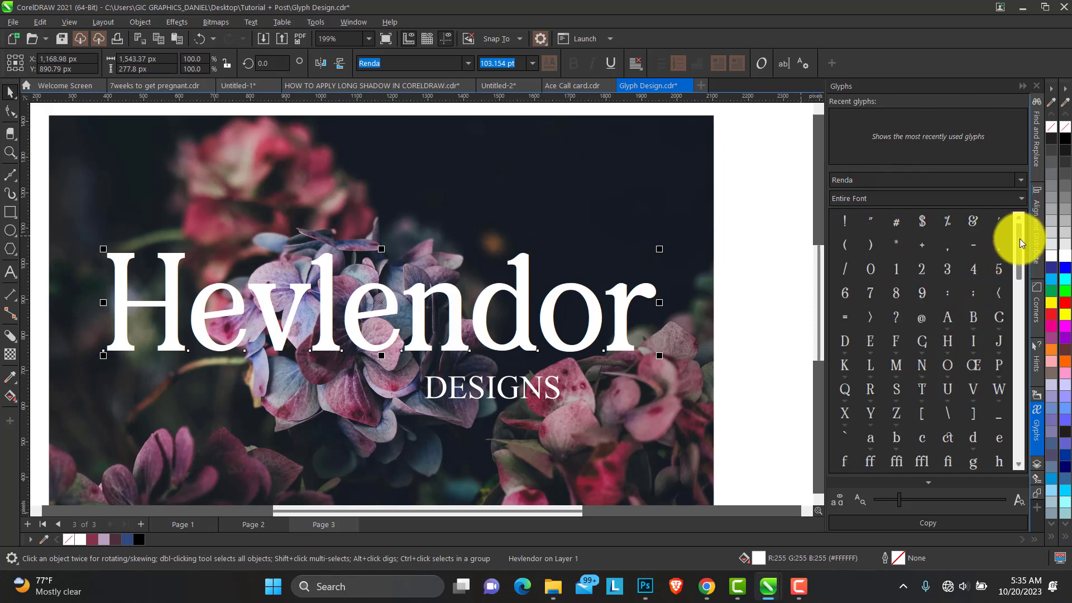
Step: Replace the "H" of "Hevlendor" with the Renda swash H glyph that has a curl on its left side
left_click_drag(1019, 239, 1007, 376)
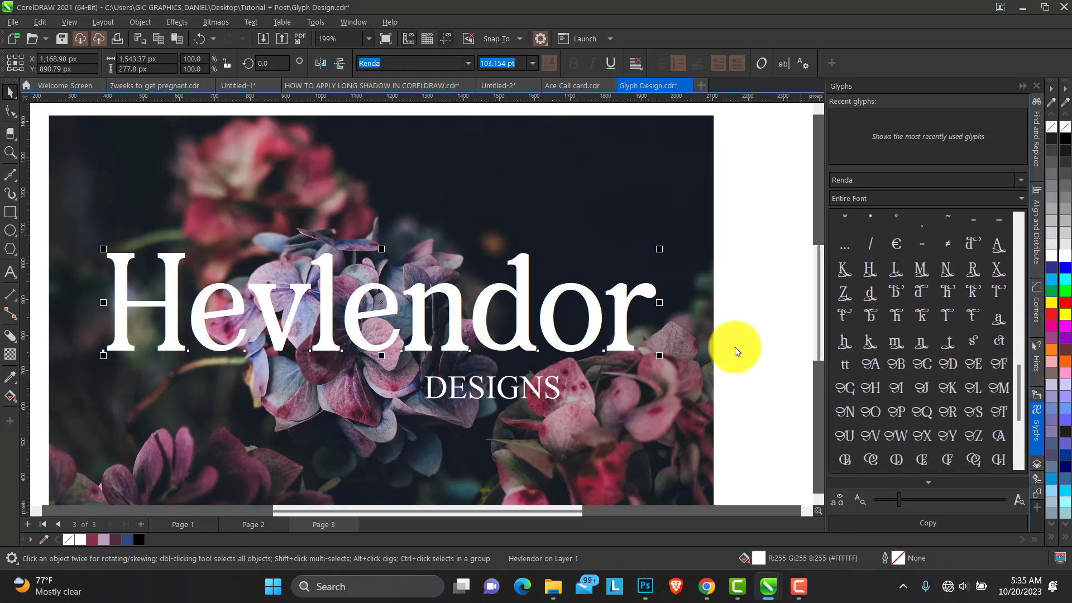
double_click(163, 304)
left_click_drag(171, 309, 115, 307)
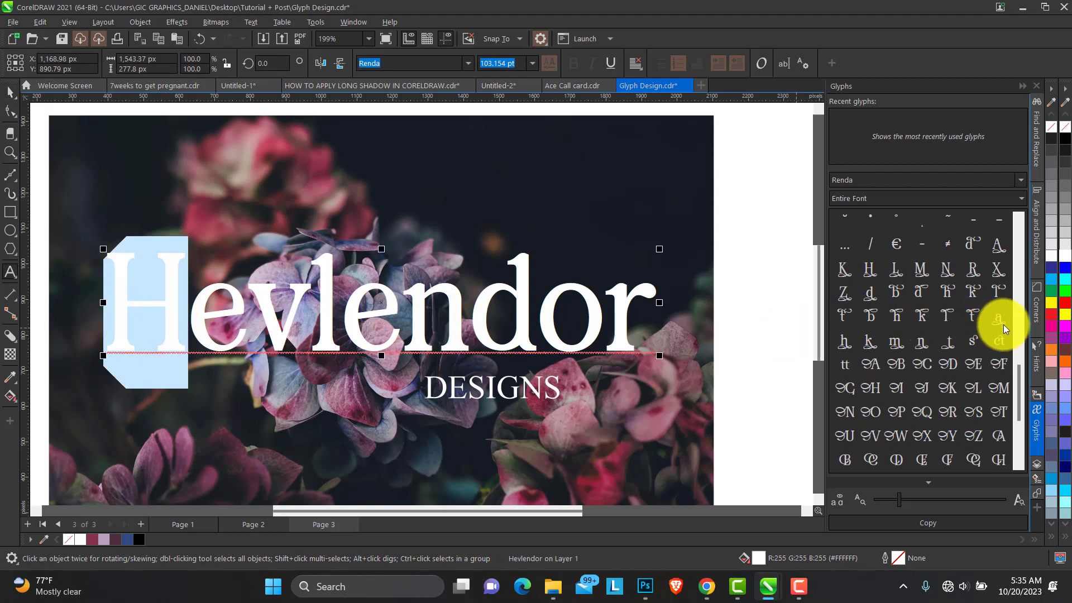
left_click_drag(1020, 393, 1022, 405)
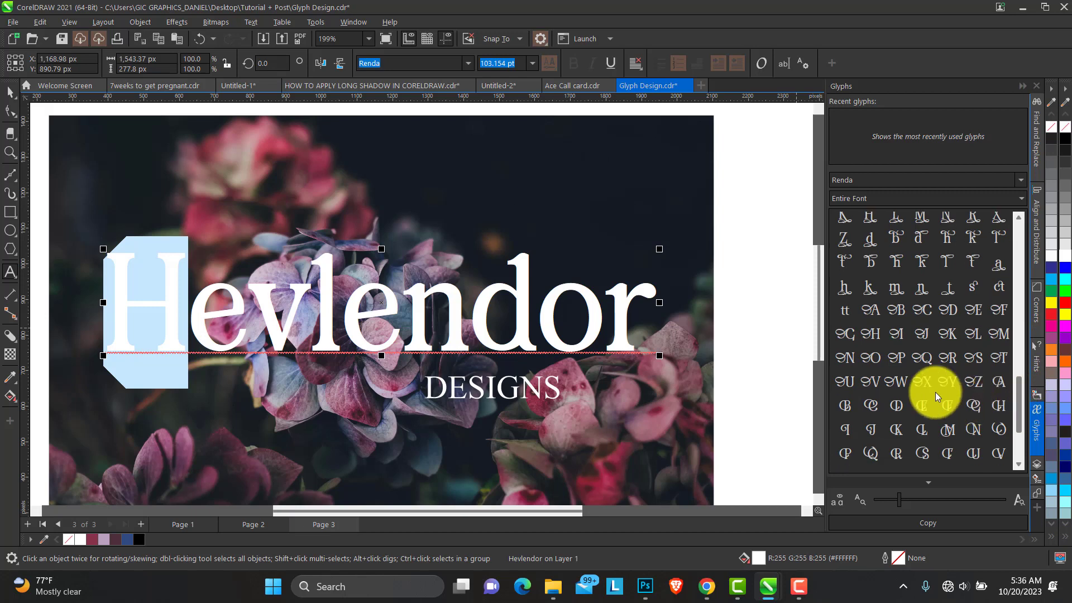
double_click(871, 333)
left_click(11, 90)
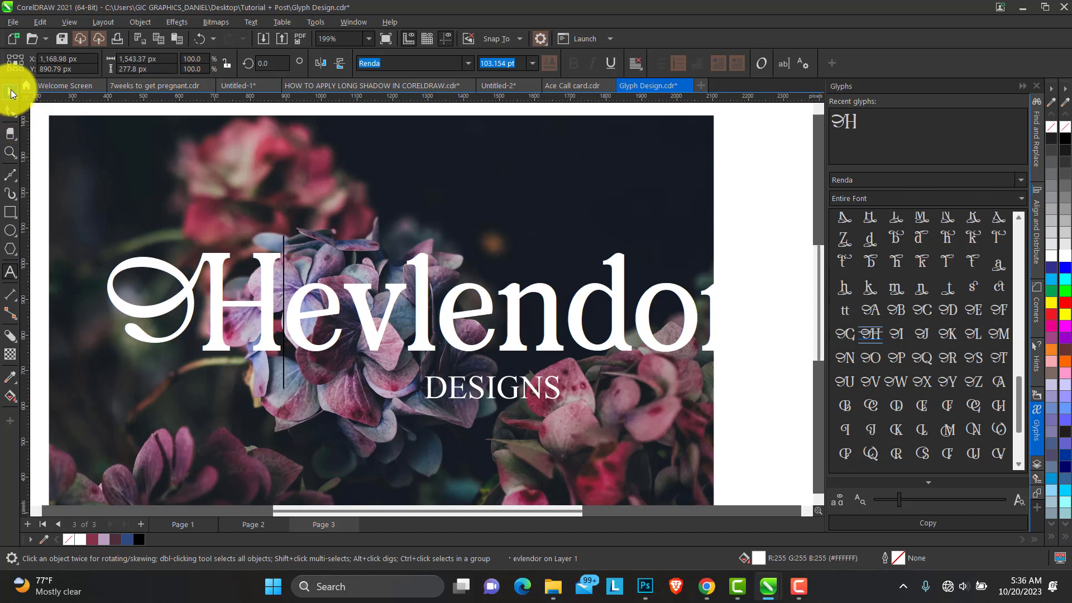
Step: Scale "Hevlendor" down to about 84 pt and reposition it just above "DESIGNS"
left_click(300, 288)
left_click_drag(307, 288, 266, 293)
left_click_drag(723, 358, 546, 352)
left_click_drag(519, 304, 550, 322)
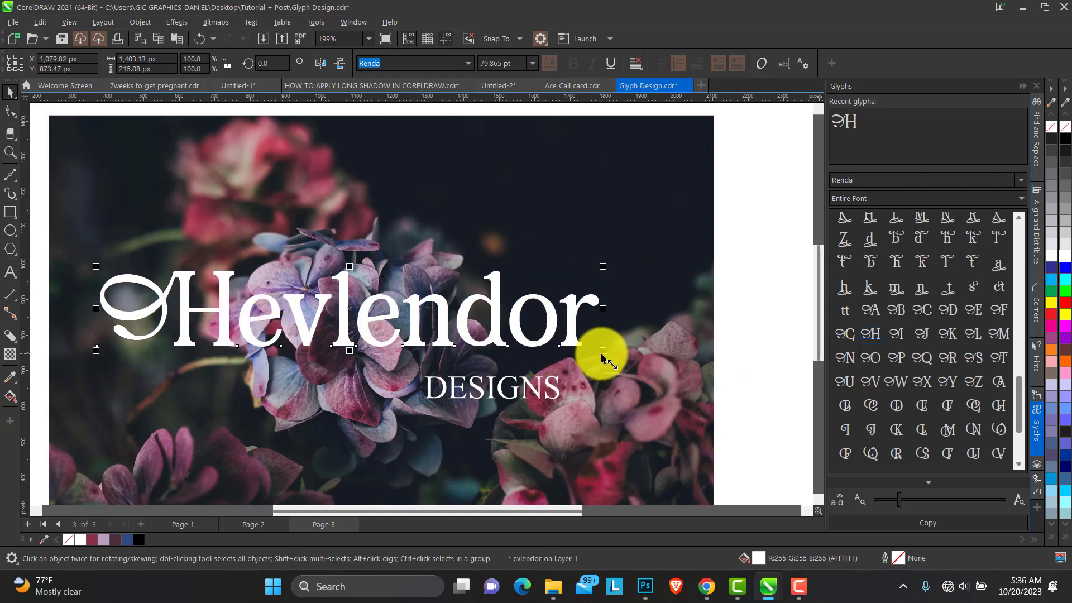
mouse_move(604, 351)
left_mouse_down()
mouse_move(617, 362)
mouse_move(607, 370)
left_mouse_up()
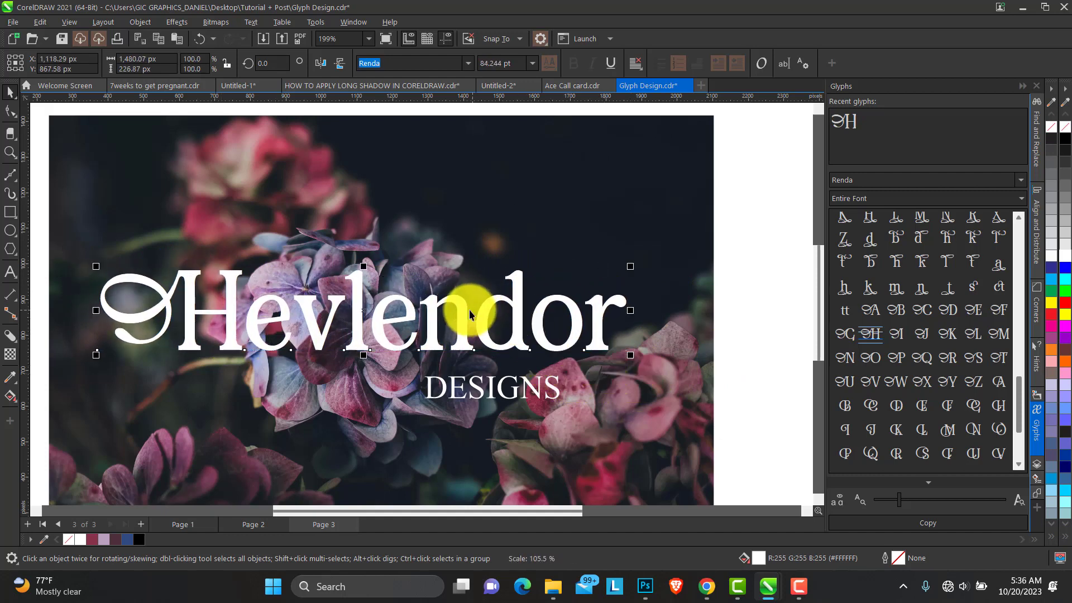
left_click_drag(463, 306, 447, 306)
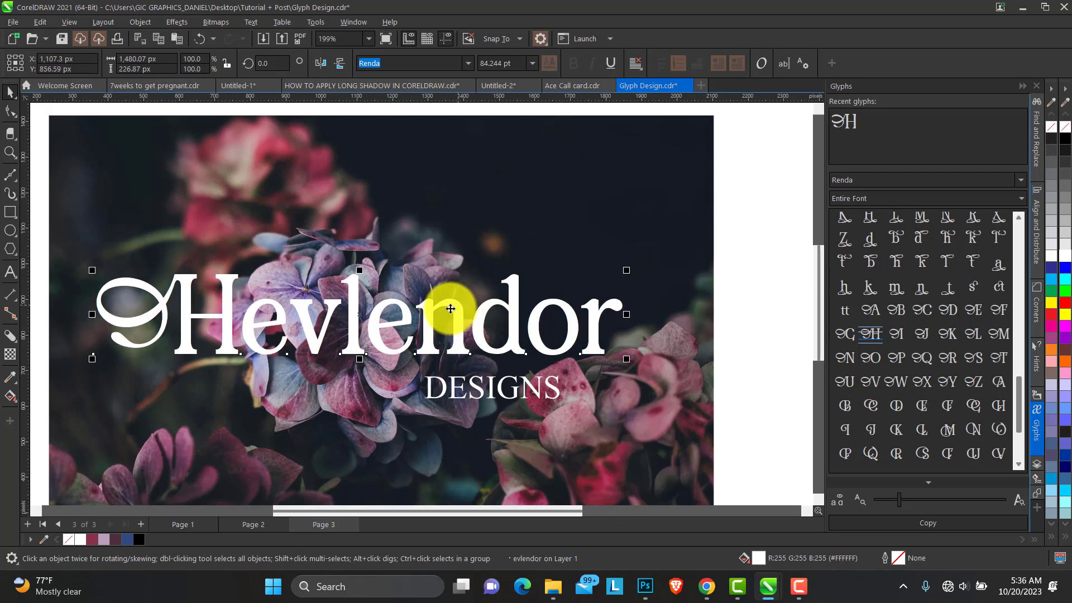
Step: Replace the "l" in "Hevlendor" with the Renda swash l glyph that has a trailing tail at its base
double_click(352, 349)
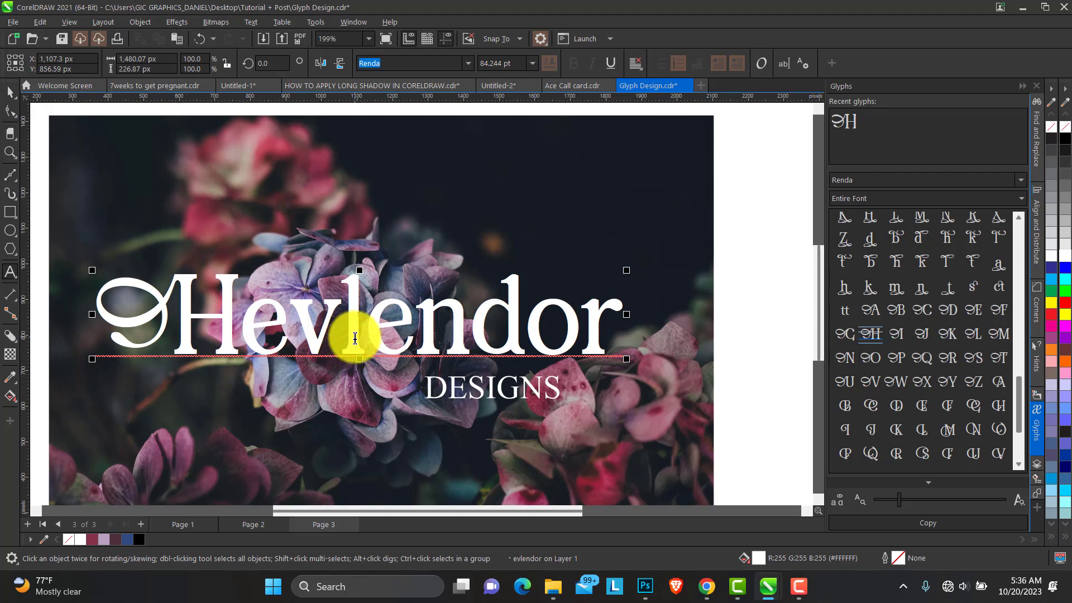
key("shift+Right")
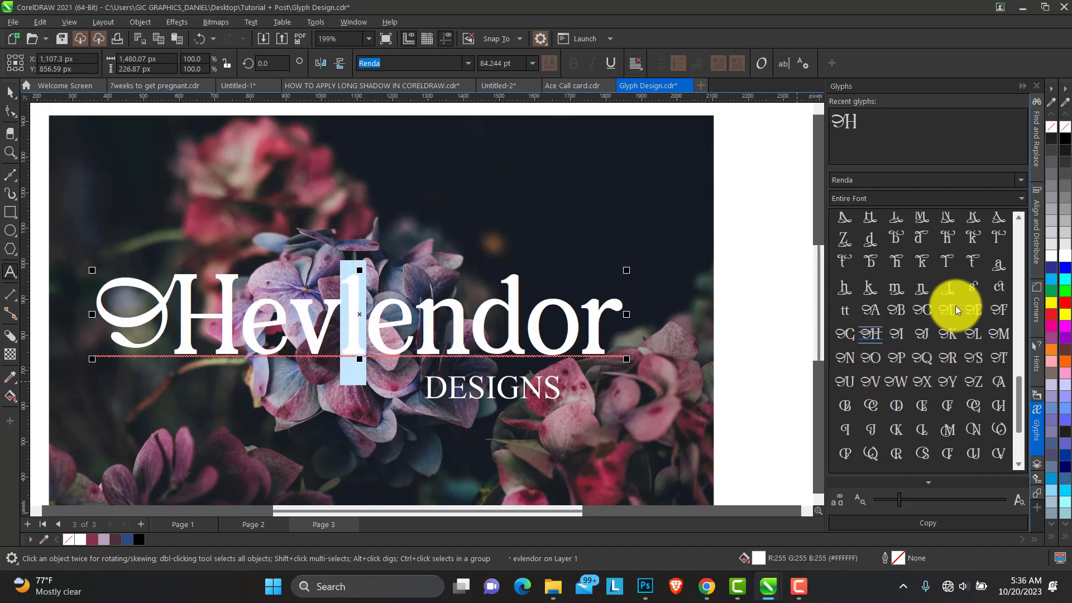
left_click_drag(1020, 400, 1022, 442)
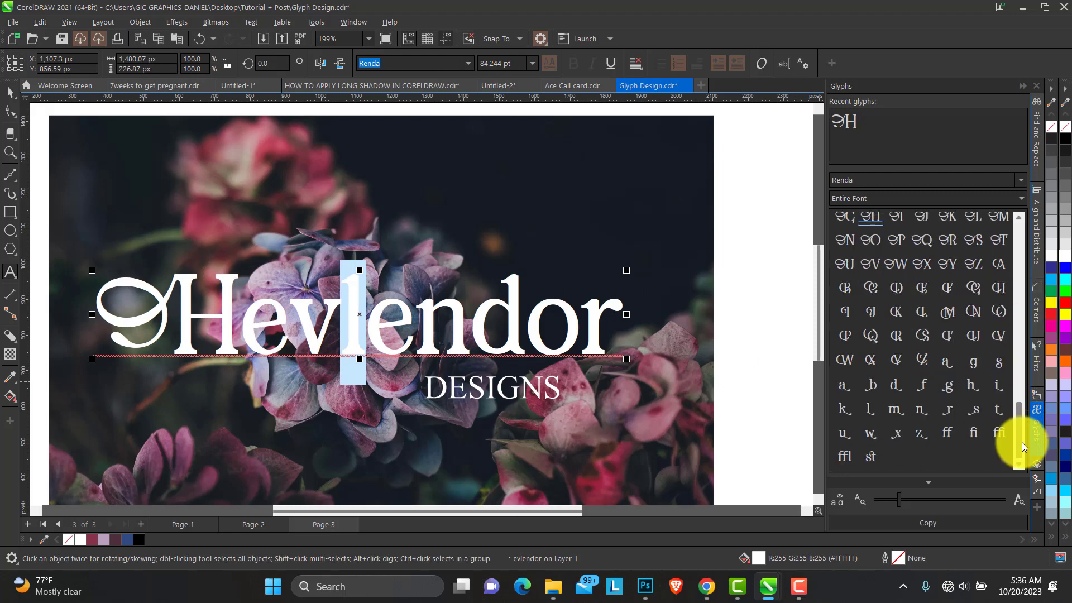
double_click(869, 411)
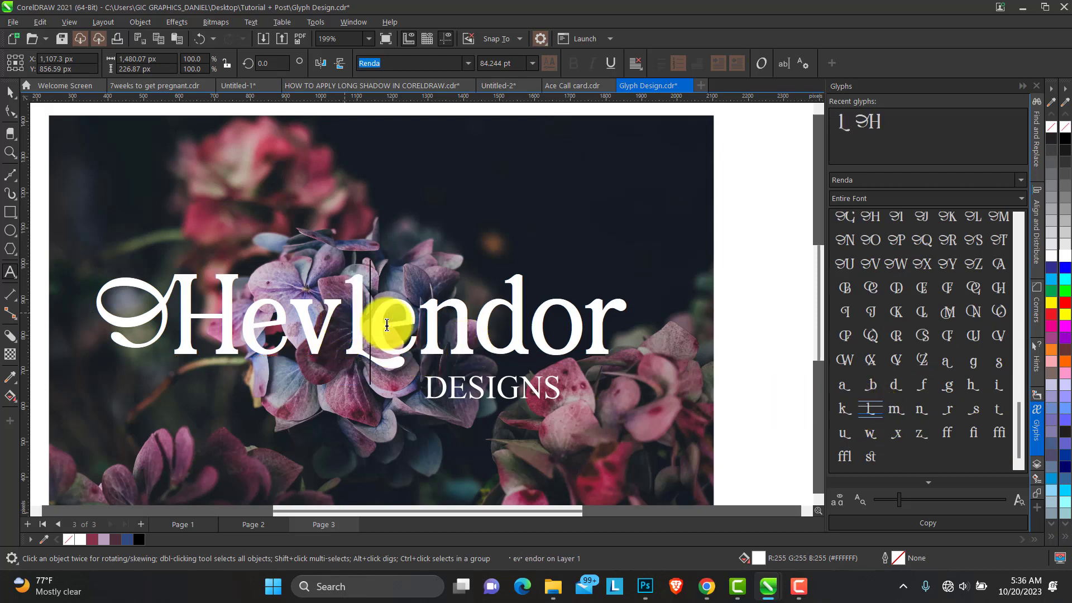
Step: Replace the "d" in "Hevlendor" with the Renda swash d glyph that has a looped curl on its ascender
left_click_drag(489, 328, 510, 328)
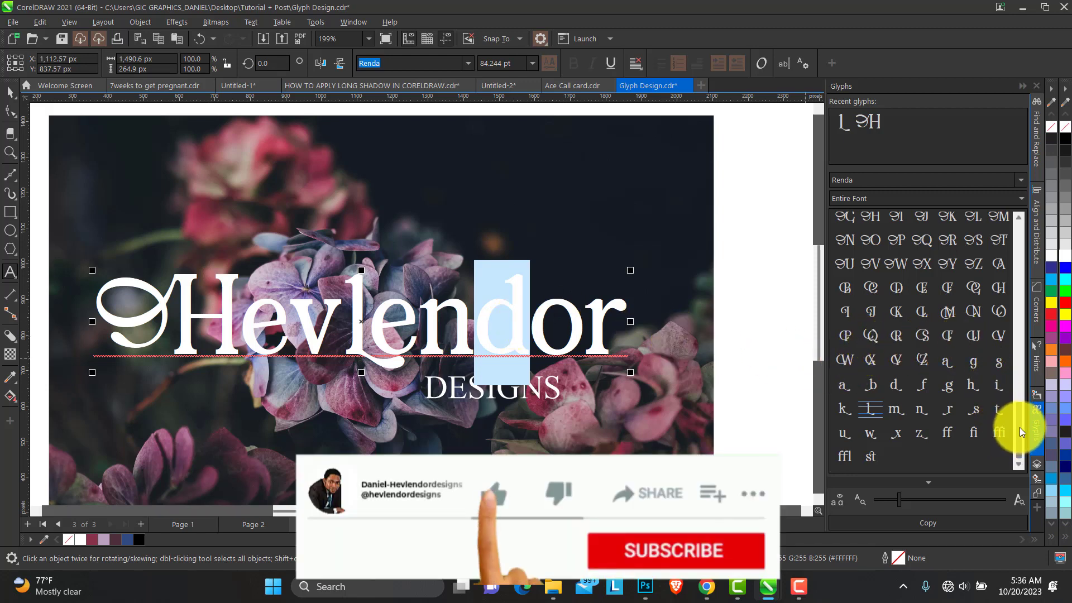
left_click_drag(1020, 427, 1019, 391)
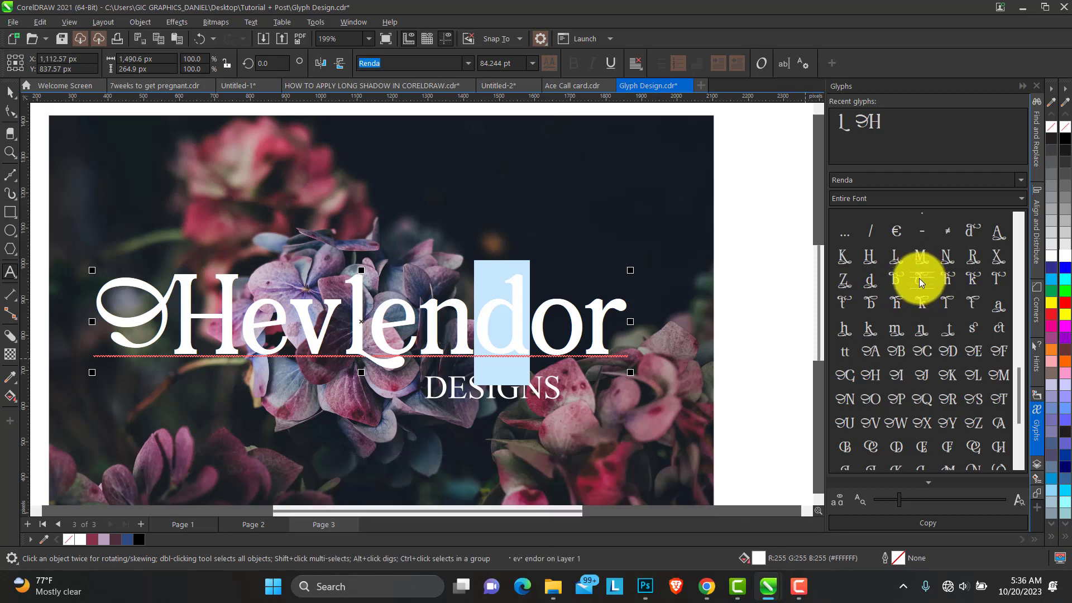
double_click(919, 279)
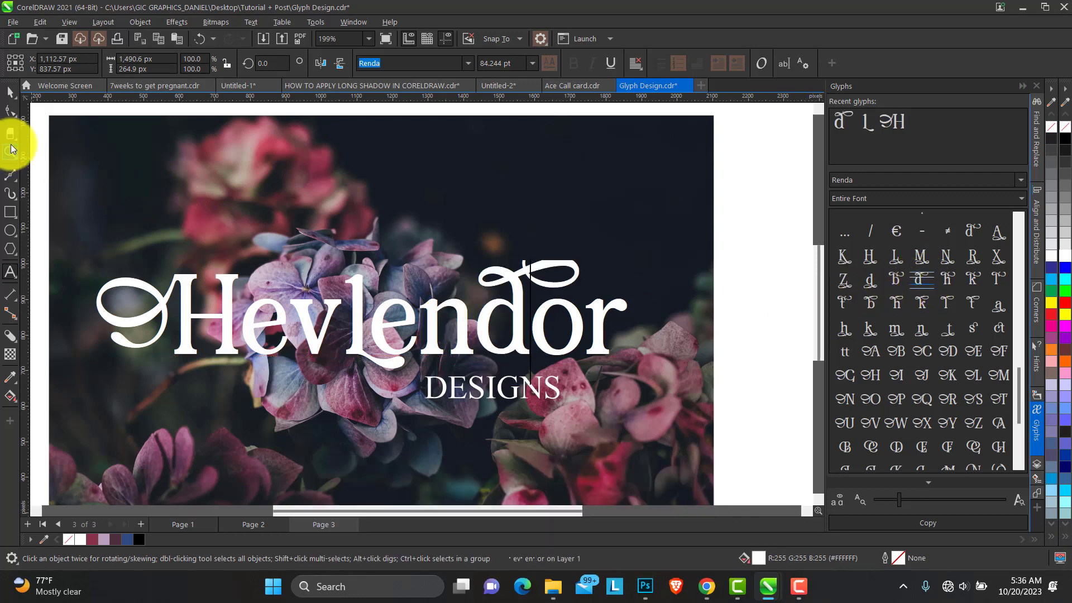
left_click(10, 91)
Step: Move "Hevlendor" up slightly and bring "DESIGNS" up closer beneath it
left_click(510, 299)
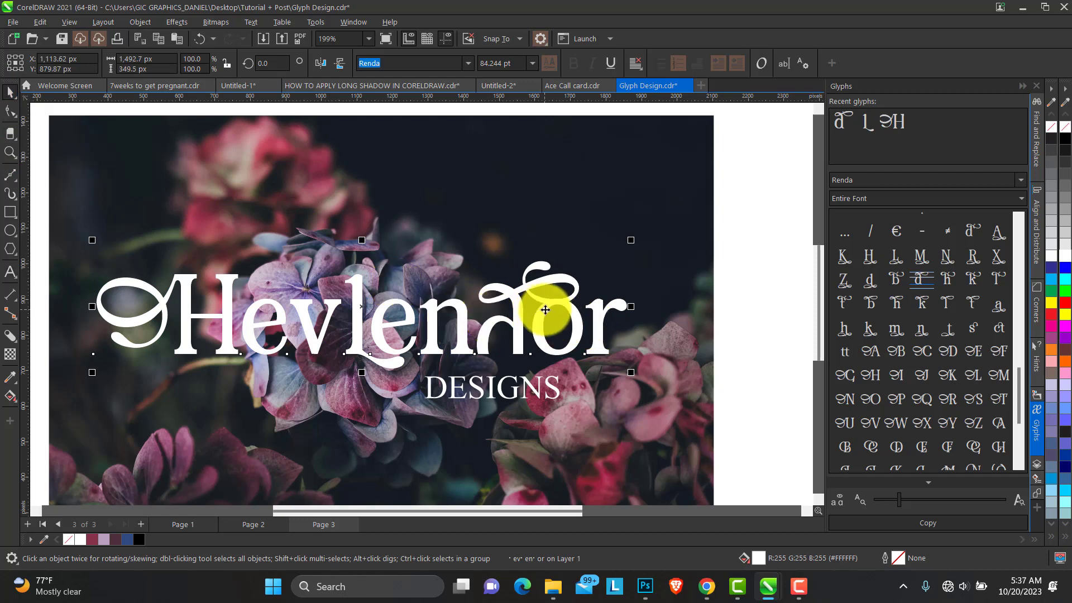
left_click_drag(545, 310, 546, 301)
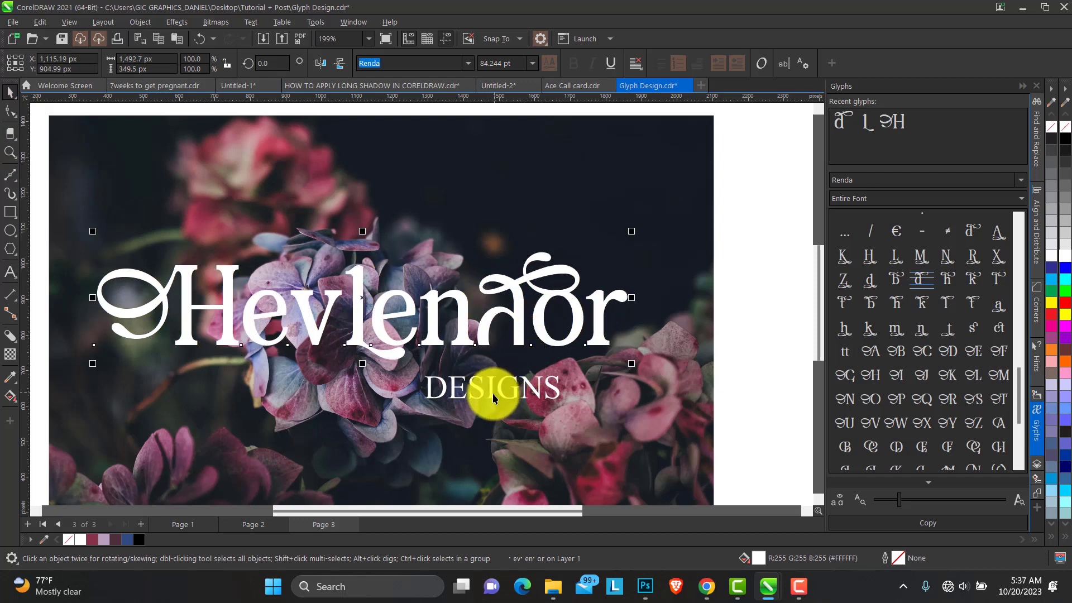
left_click_drag(493, 398, 491, 374)
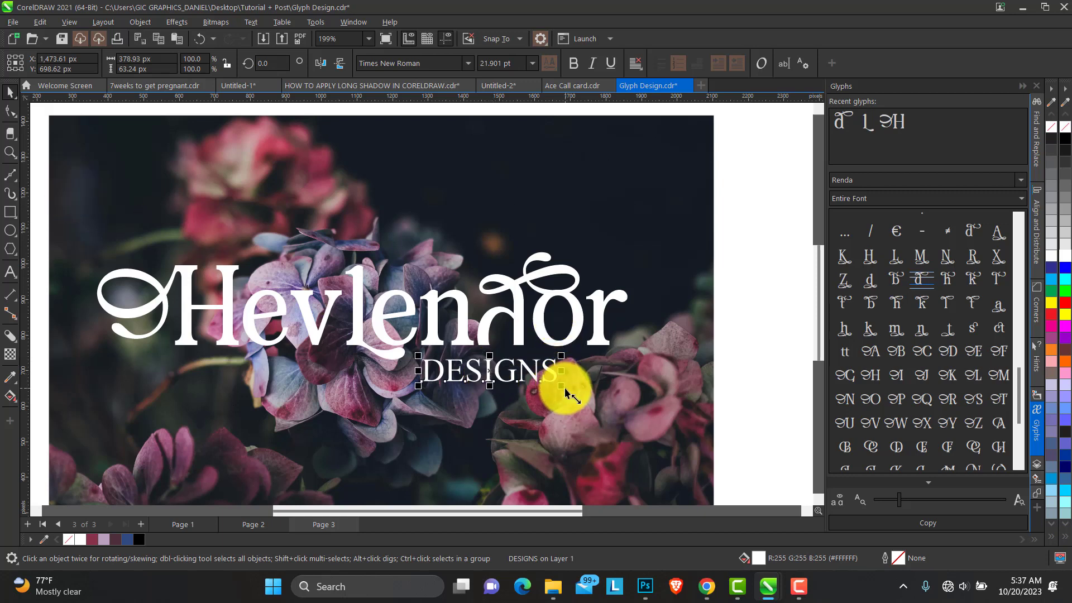
Step: Make "DESIGNS" bold, shrink it to about 16.2 pt and widen its letter spacing
left_click(573, 63)
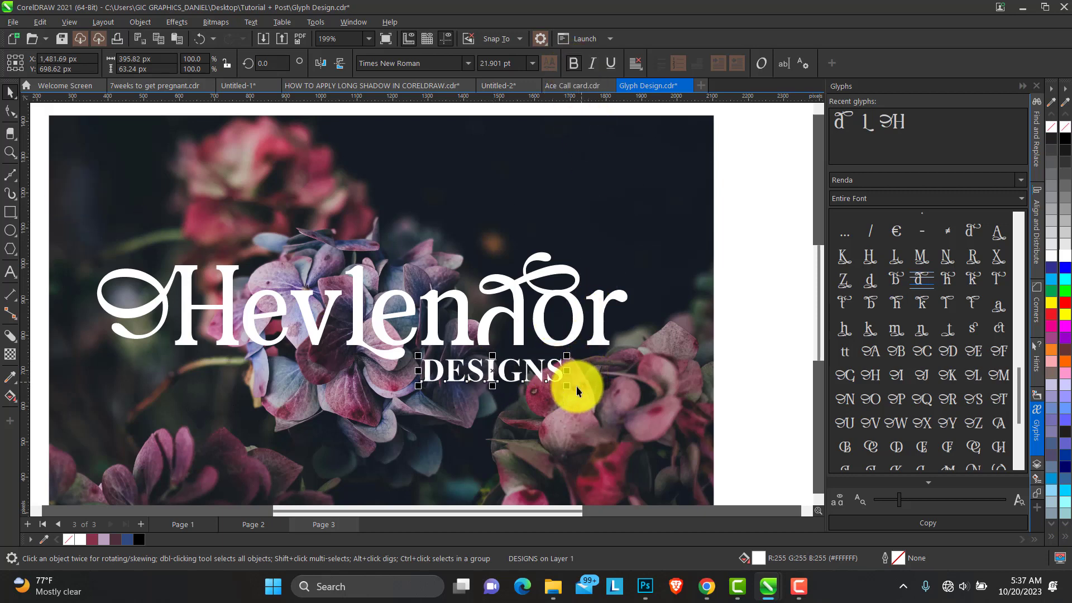
left_click_drag(567, 386, 591, 381)
left_click(10, 111)
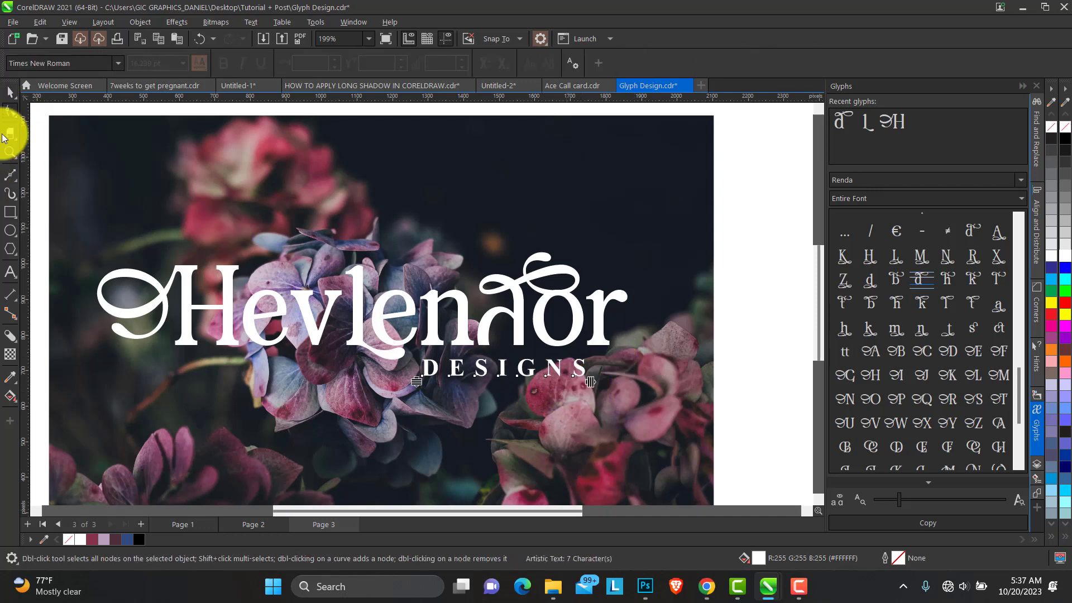
Step: Nudge "DESIGNS" into place under "Hevlendor" and enlarge it to about 16.8 pt
left_click(10, 91)
left_click(498, 367)
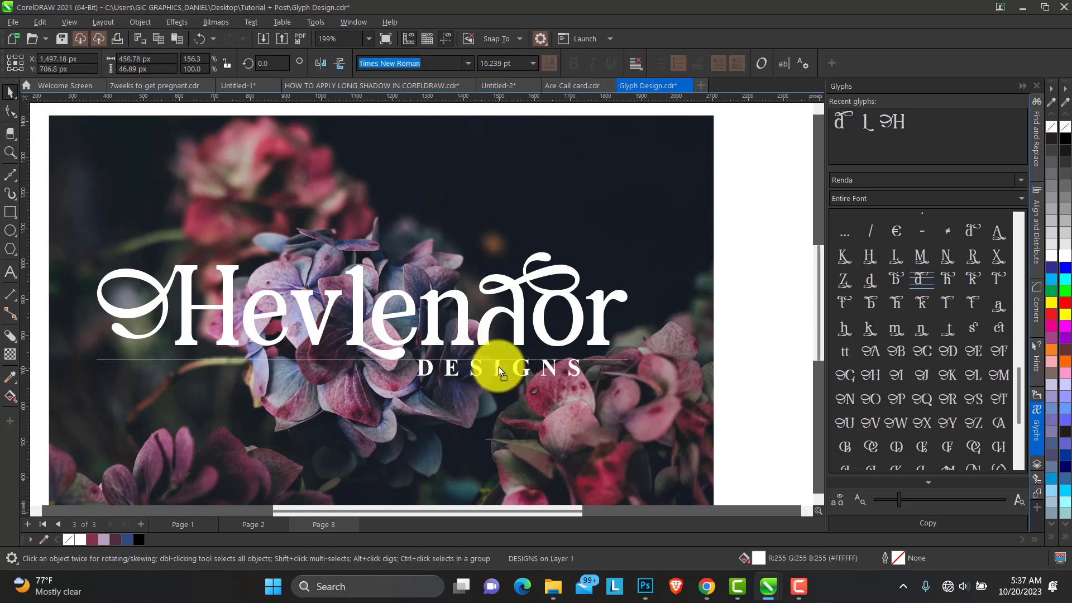
left_click_drag(498, 366, 499, 367)
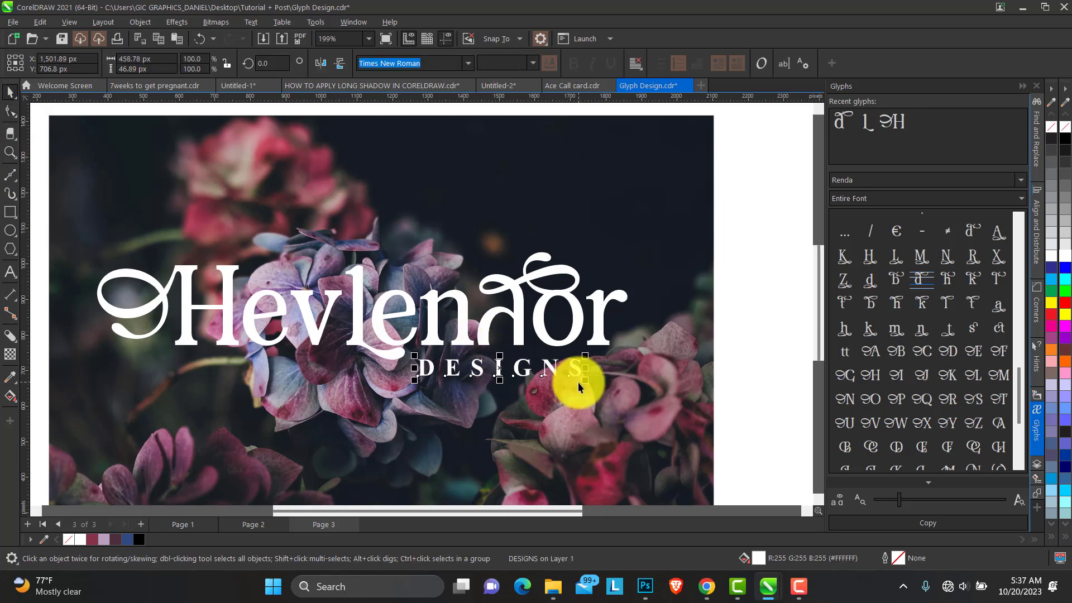
mouse_move(587, 385)
left_mouse_down()
mouse_move(576, 387)
mouse_move(581, 378)
mouse_move(592, 390)
left_mouse_up()
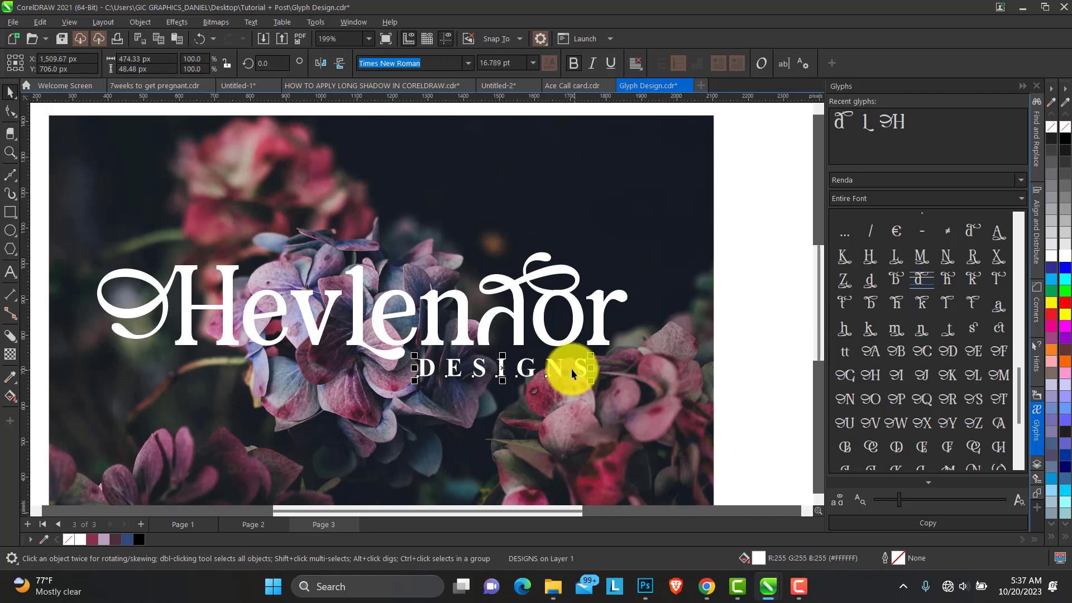
Step: Collapse the Glyphs docker and enlarge both lines of the logo text together to about 1,653 px wide
left_click(1021, 86)
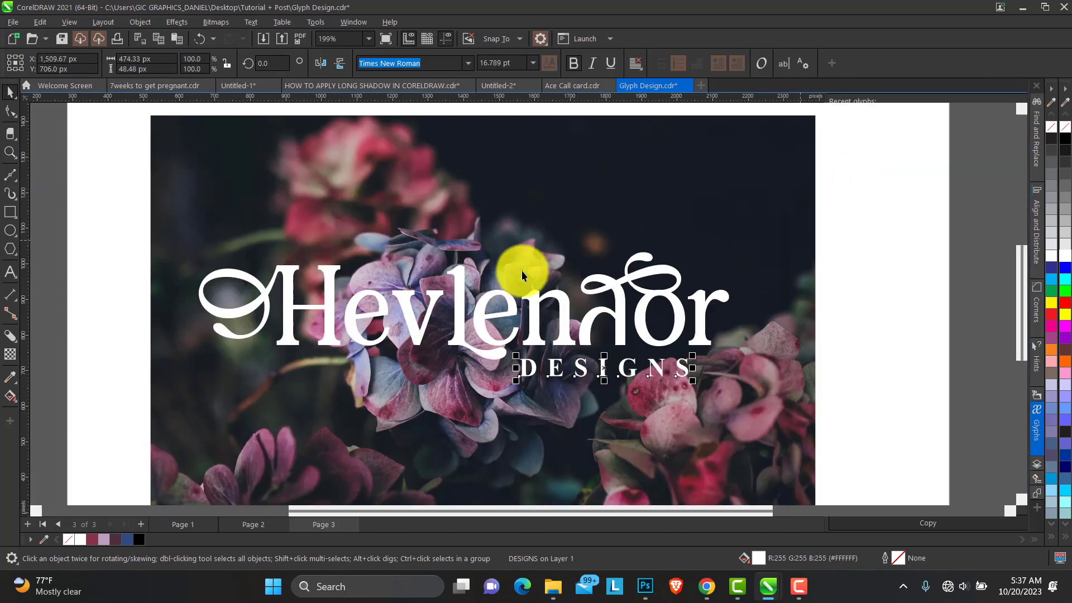
left_click(8, 153)
right_click(467, 252)
left_click_drag(289, 220, 754, 454)
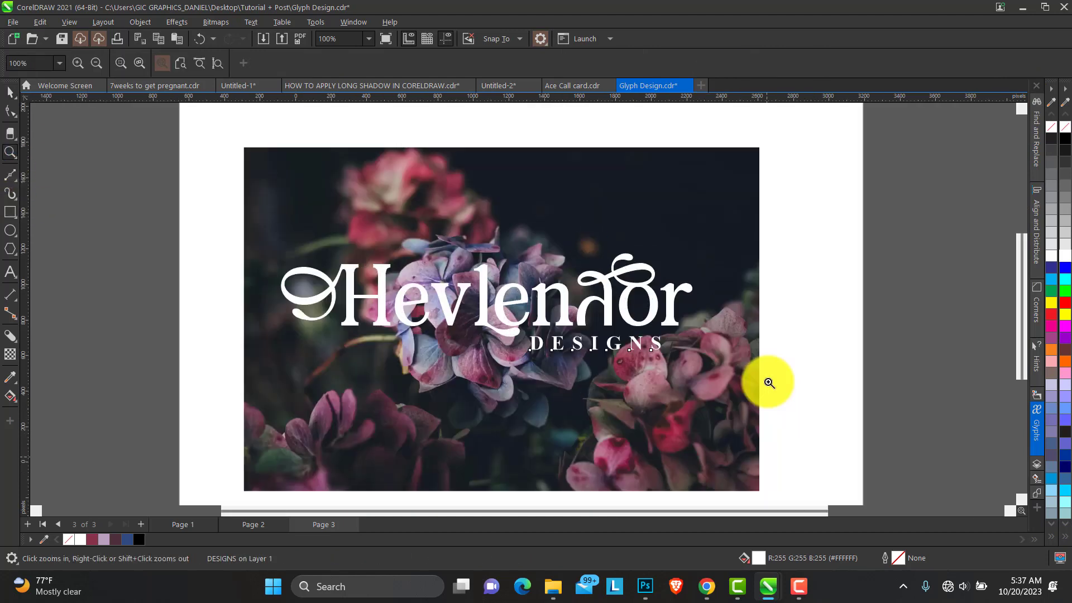
left_click(10, 92)
left_click_drag(233, 211, 726, 385)
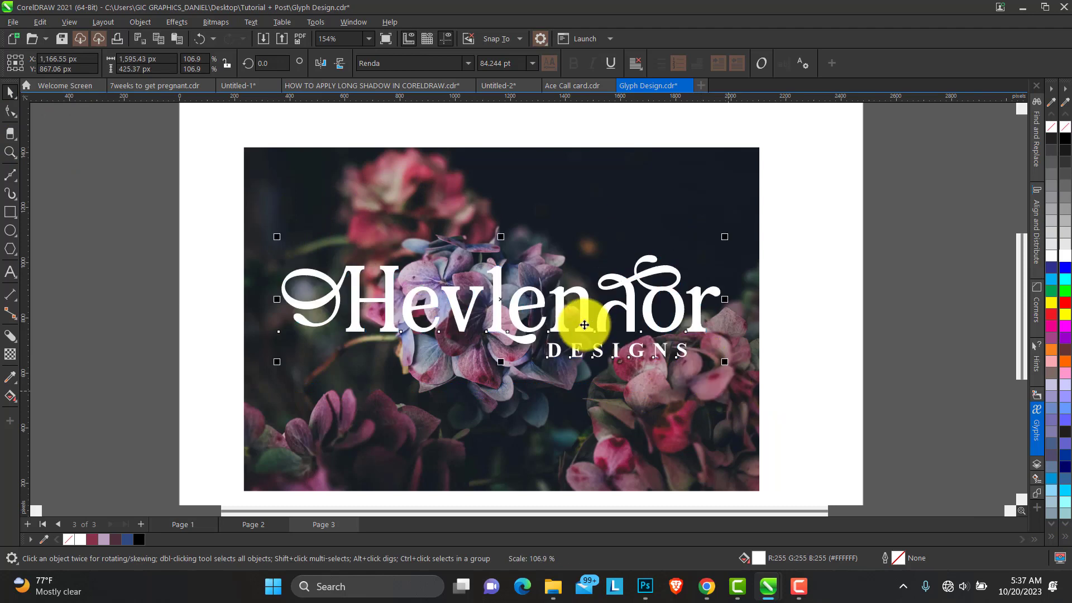
left_click_drag(278, 362, 269, 373)
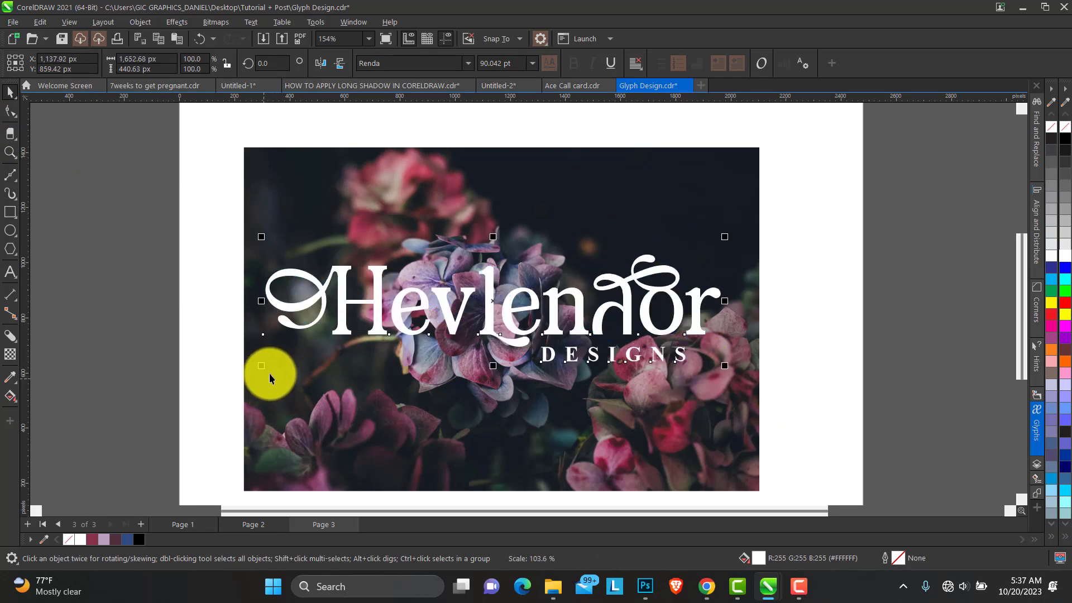
Step: Convert the "Hevlendor" text alone to curves
left_click(10, 152)
left_click_drag(217, 140, 778, 490)
left_click(11, 91)
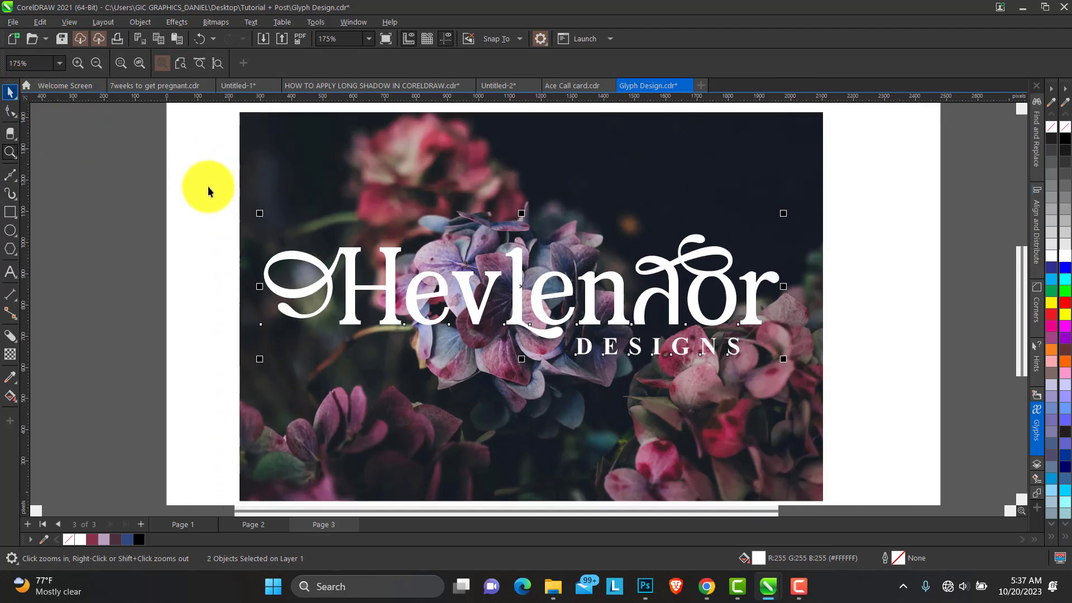
left_click(225, 243)
left_click(543, 303)
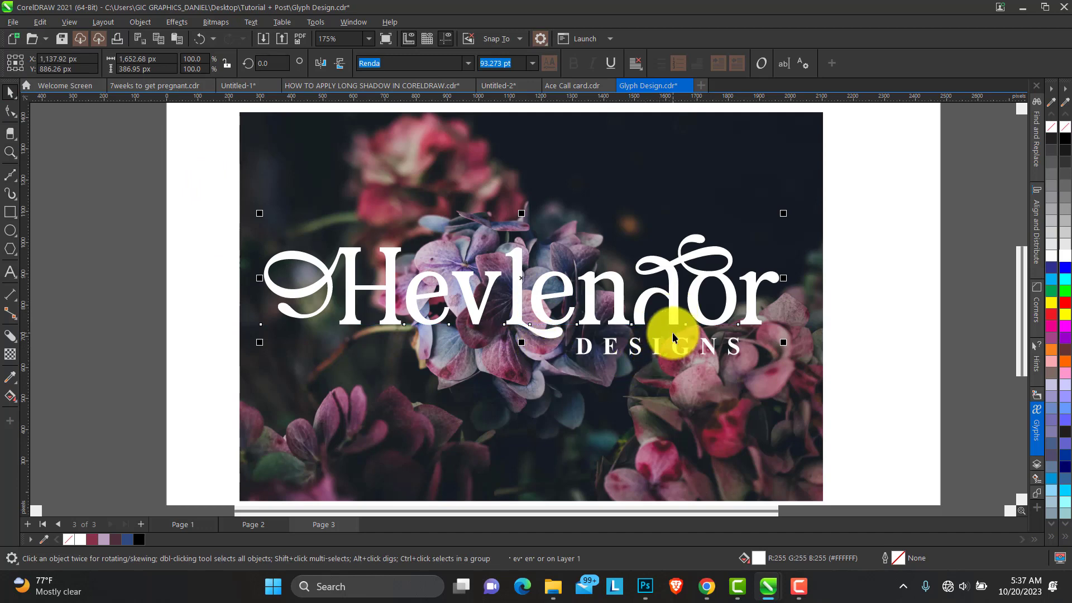
key("ctrl+q")
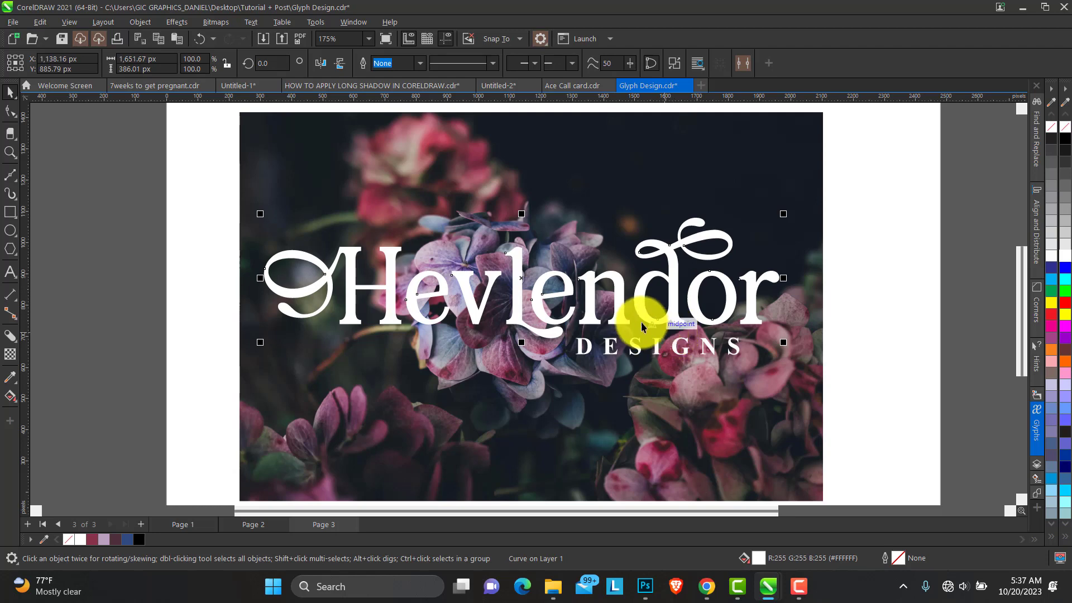
Step: Try an inner shadow on the "Hevlendor" curves, offset about 18 px horizontally and -17 px vertically
left_click(172, 232)
left_click(321, 290)
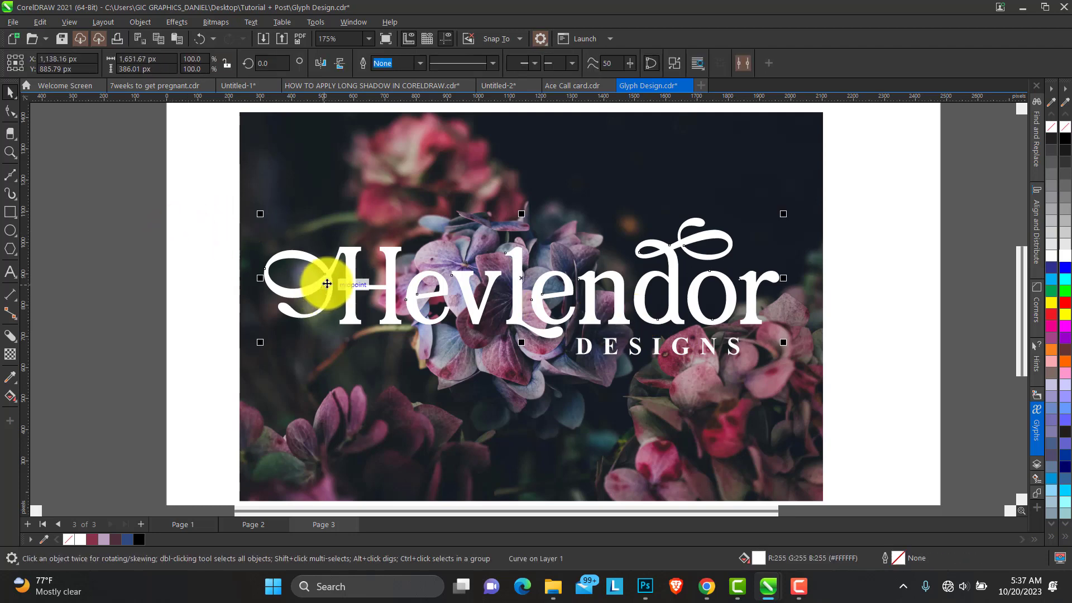
left_click(14, 342)
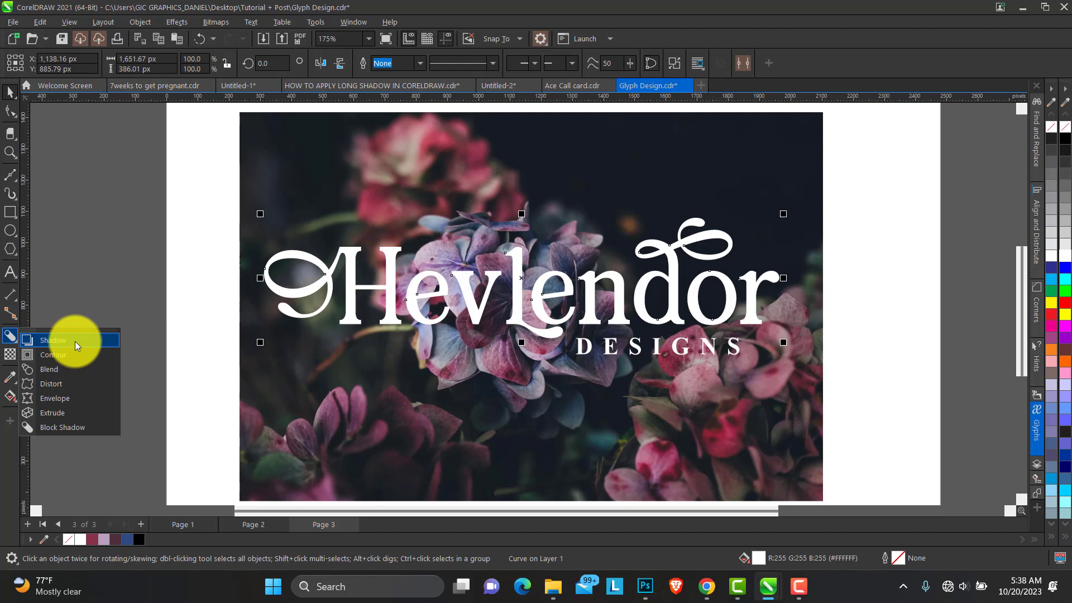
left_click(75, 340)
left_click_drag(567, 302, 598, 300)
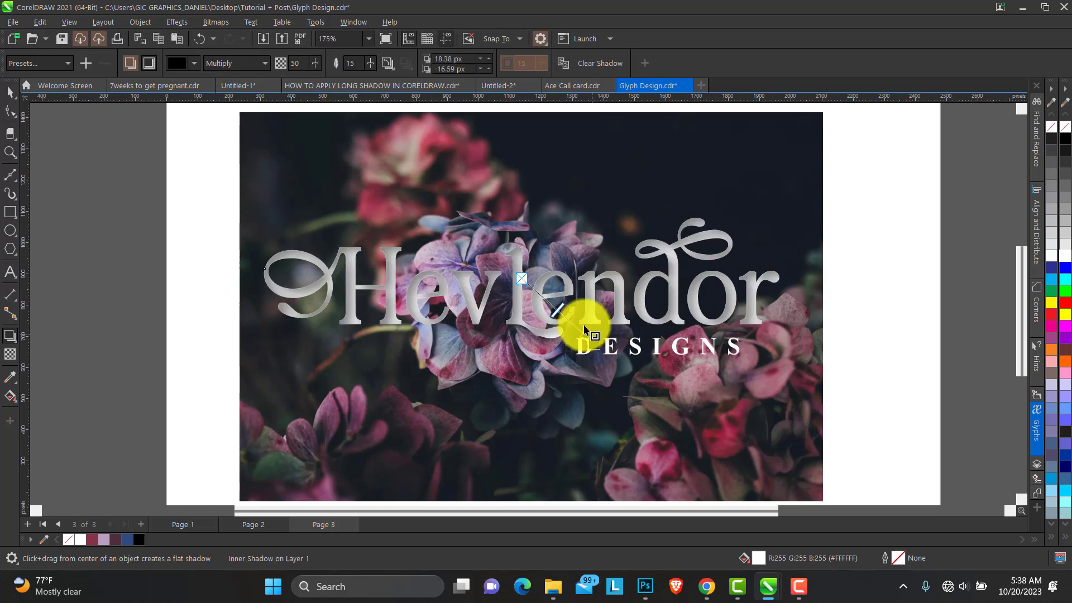
Step: Try a drop shadow on "Hevlendor" instead of the inner shadow, and clear the shadow
left_click(132, 65)
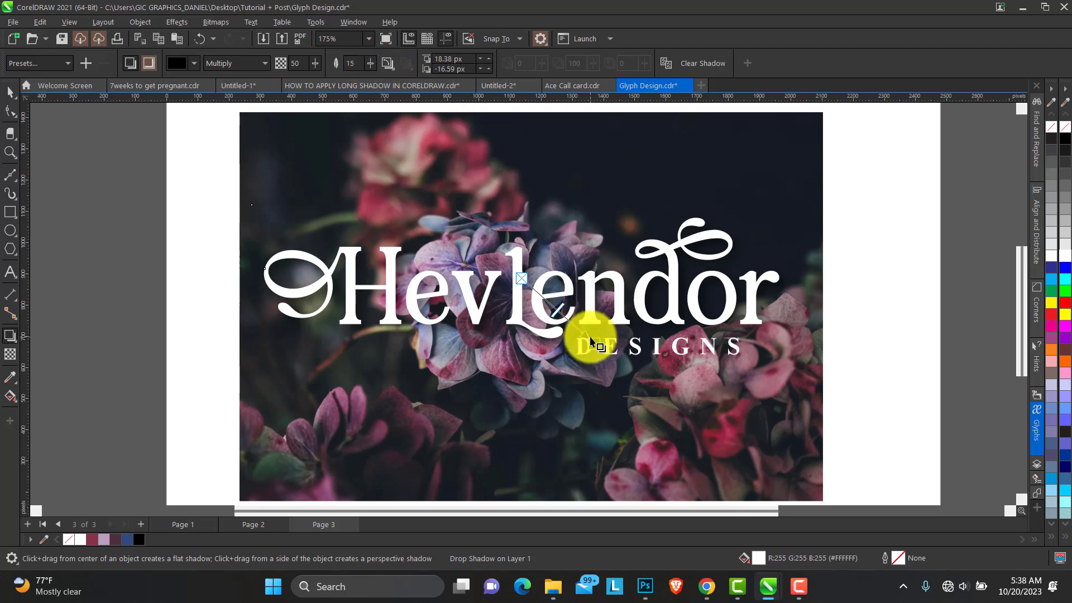
left_click_drag(586, 336, 516, 233)
left_click(697, 64)
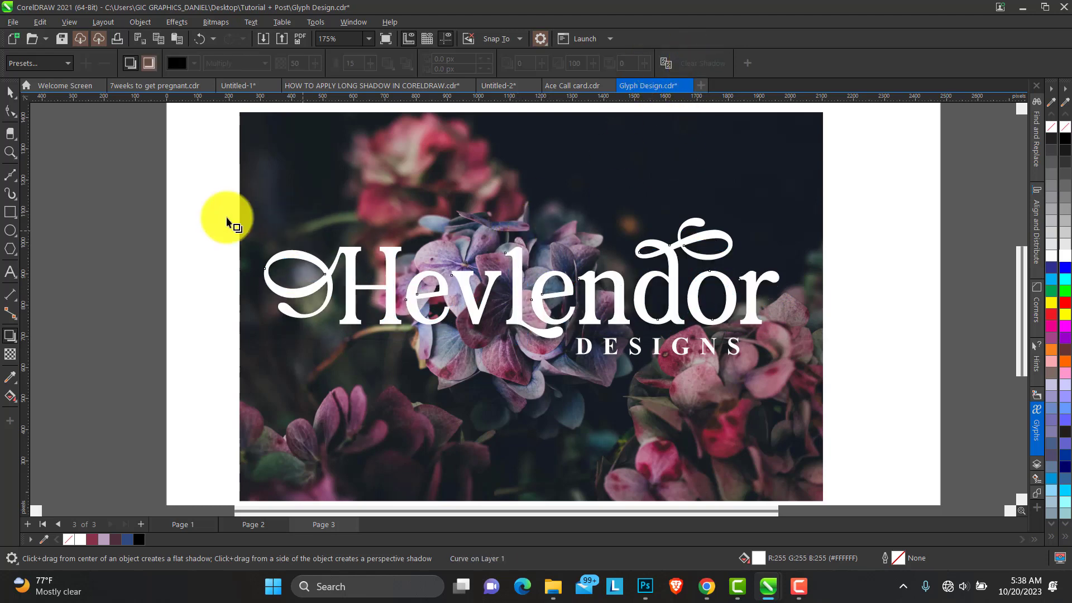
left_click(10, 91)
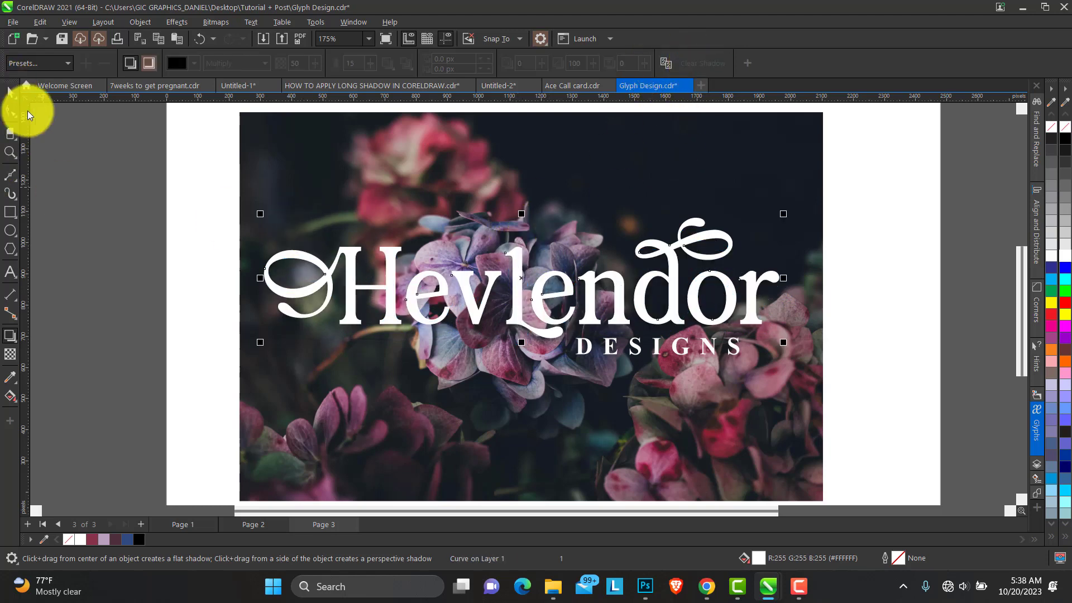
Step: Apply a red one-step outside contour to the "Hevlendor" curves with an offset of about 20 px
left_click(16, 341)
left_click(72, 357)
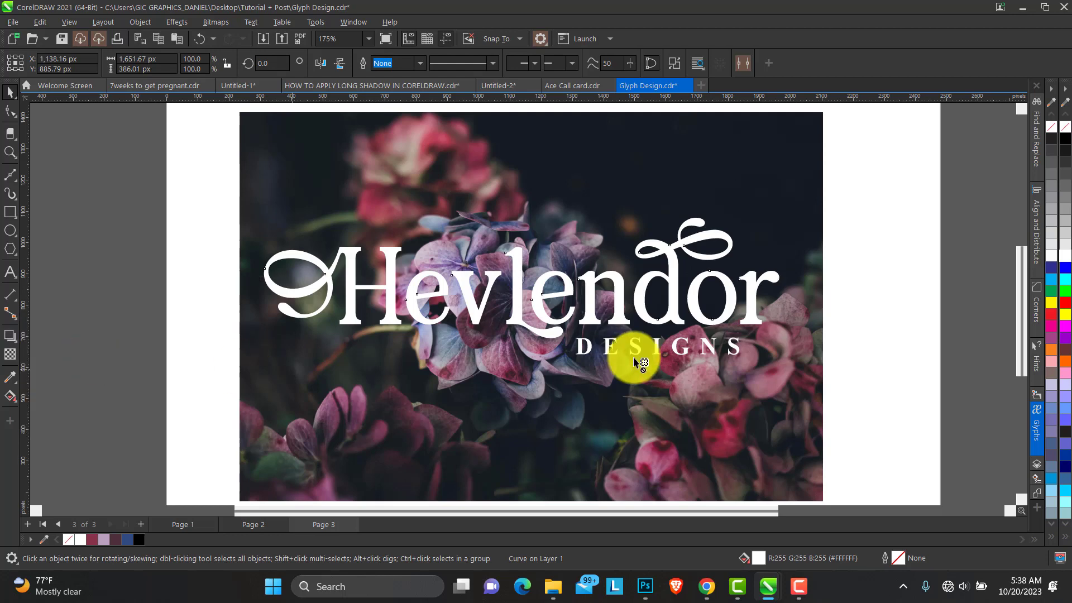
left_click_drag(599, 324, 609, 346)
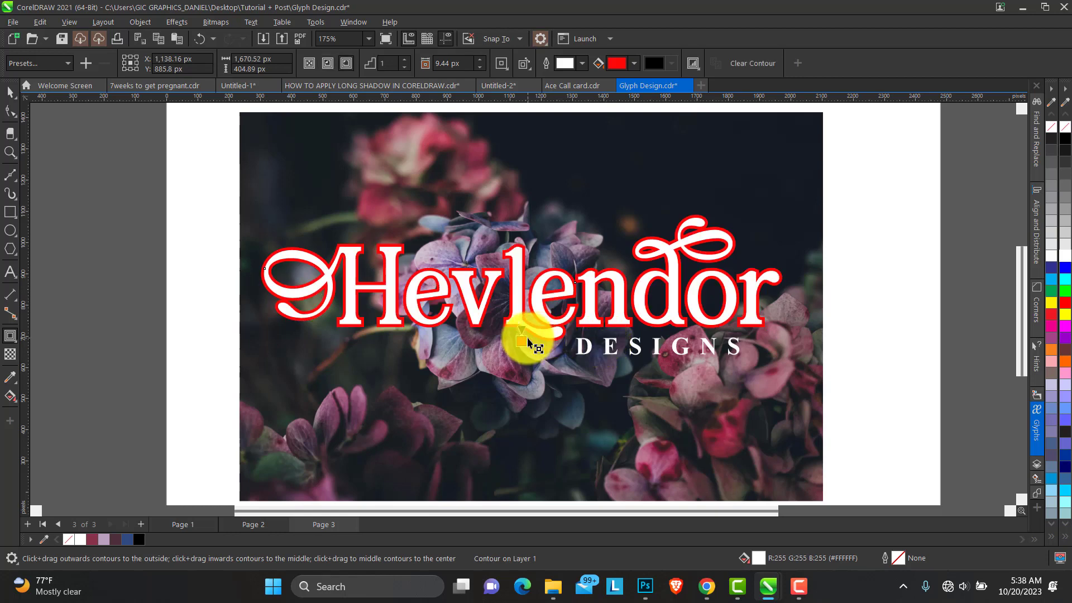
left_click_drag(522, 340, 525, 349)
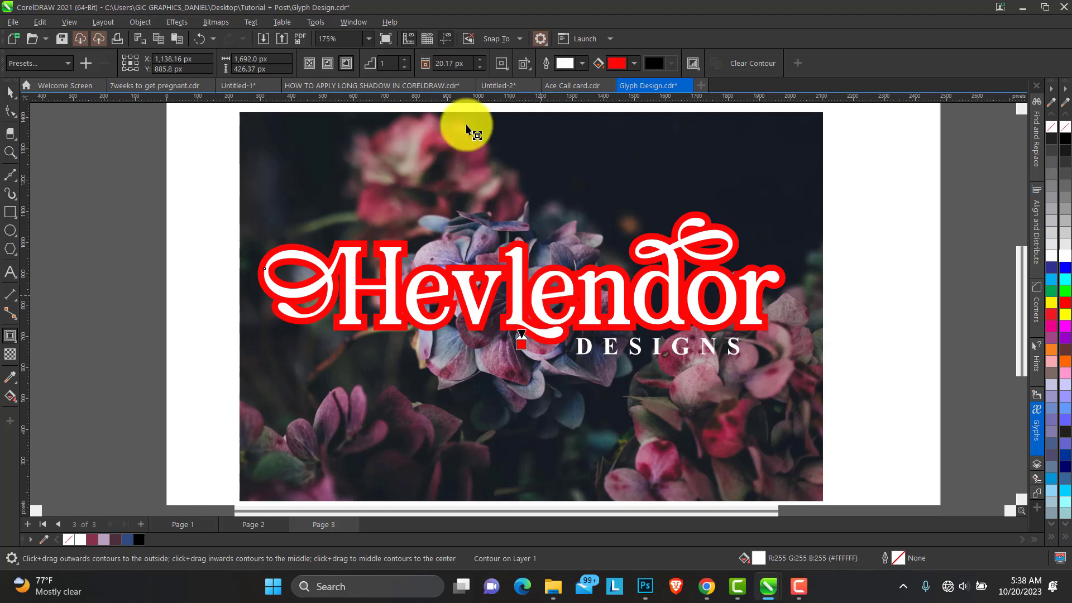
Step: Try round corners on the "Hevlendor" contour, and return to mitered corners
left_click(505, 70)
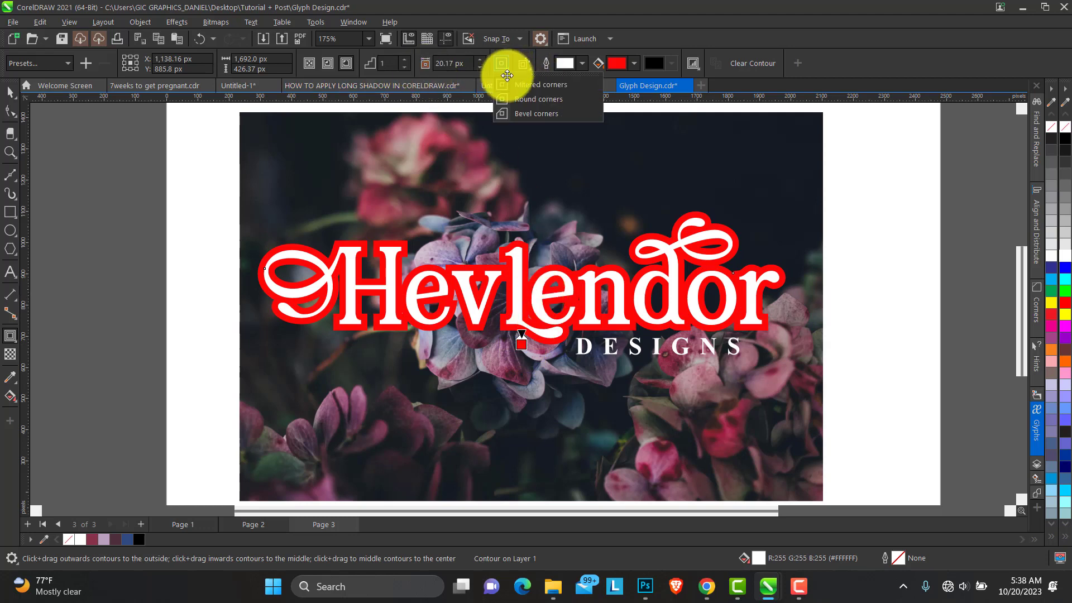
left_click(531, 99)
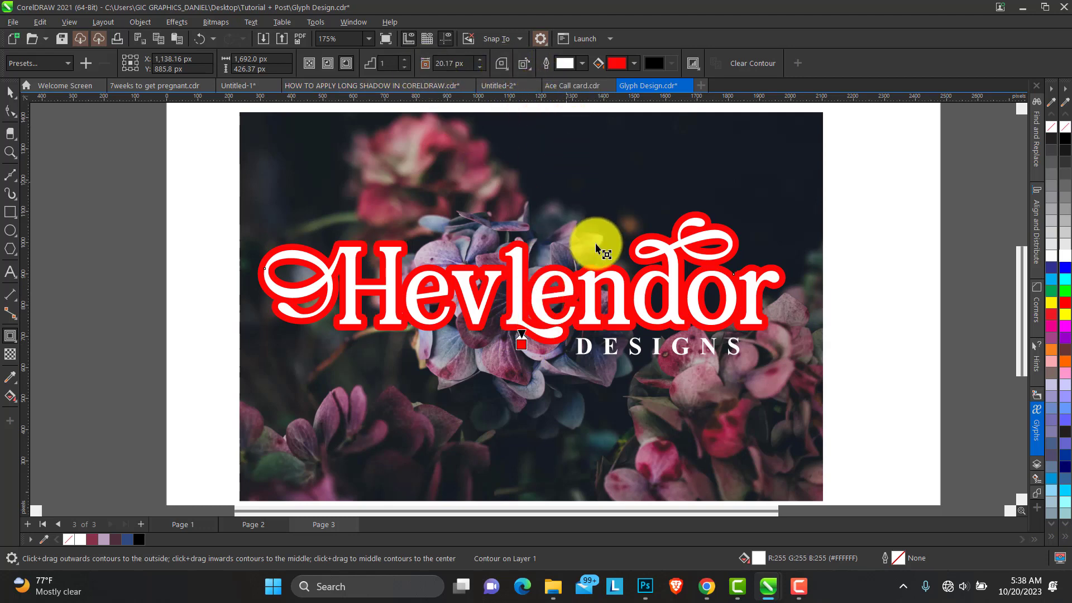
left_click(506, 67)
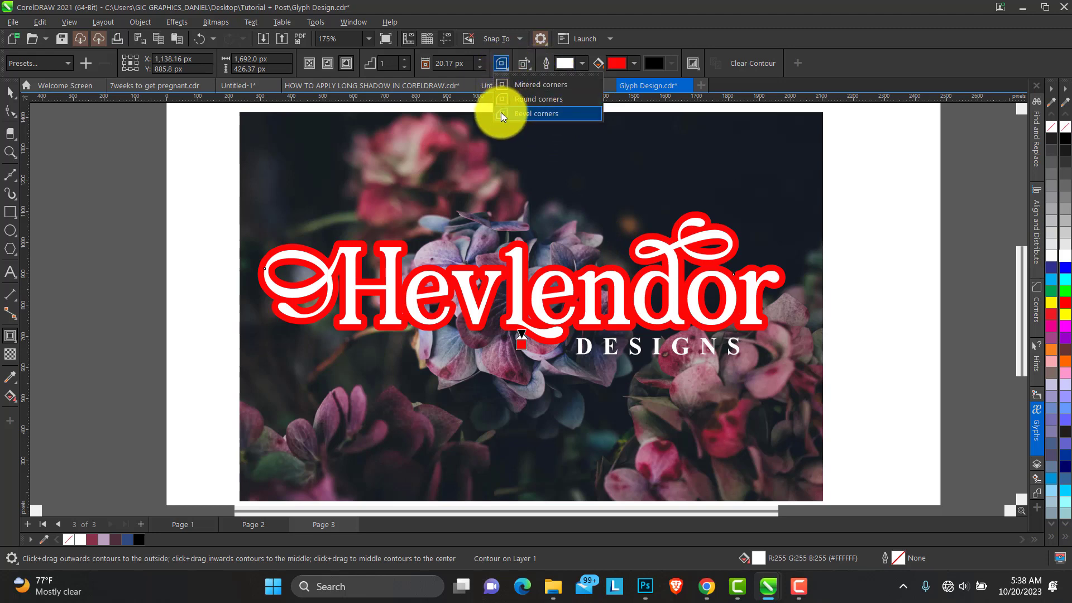
left_click(506, 82)
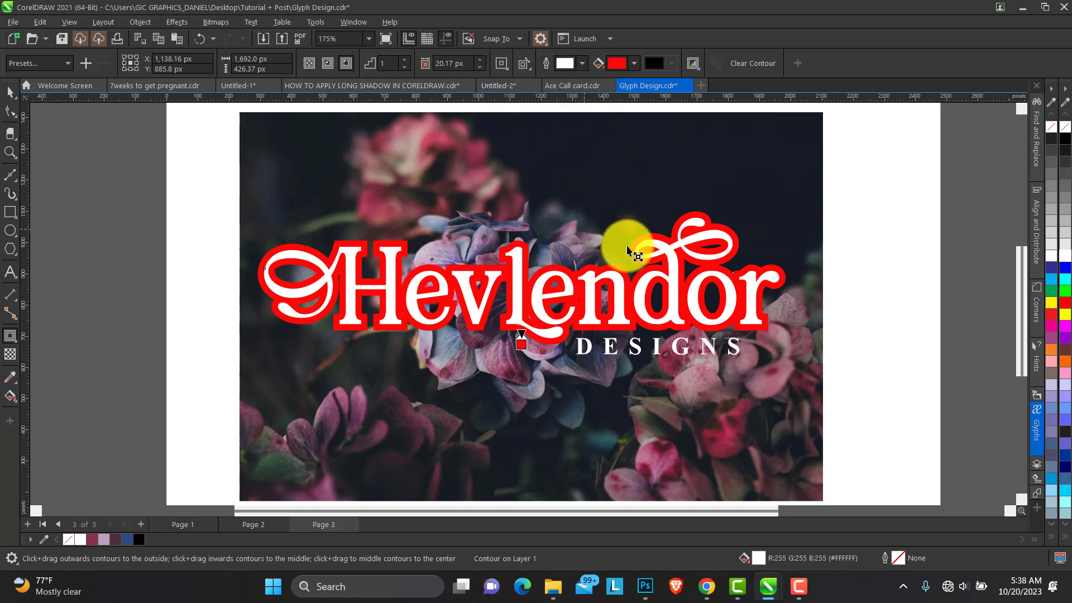
Step: Reduce the contour offset to 14.17 px and break the contour apart from the "Hevlendor" lettering
left_click(480, 66)
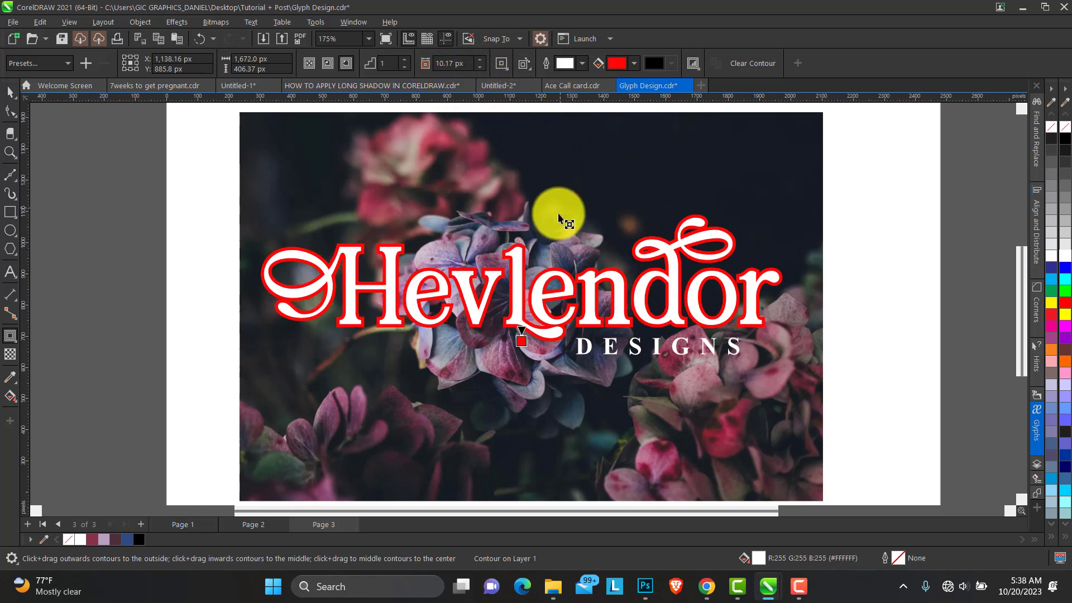
left_click(480, 60)
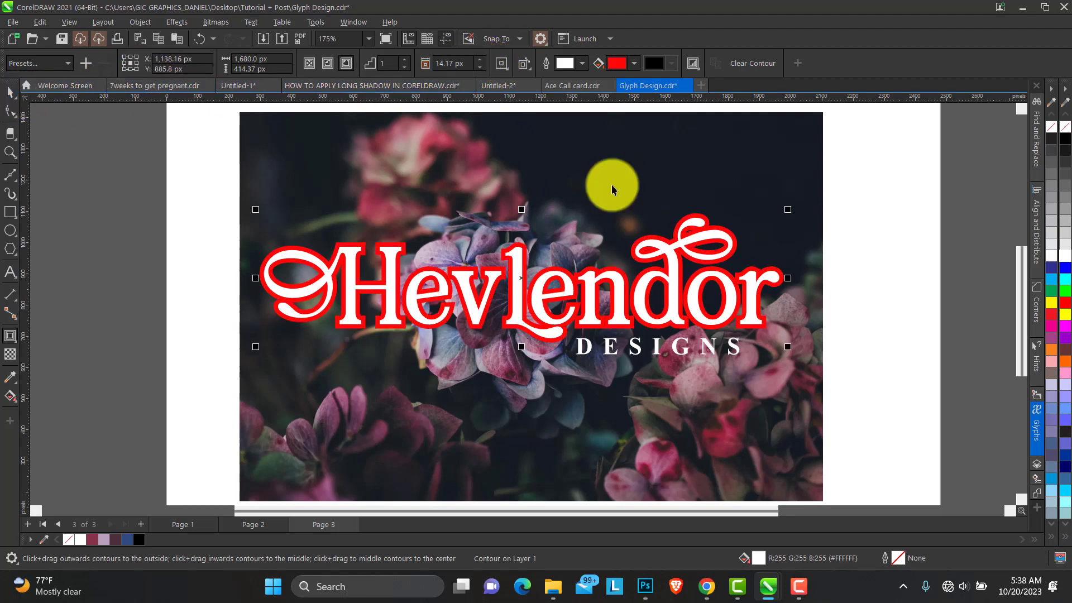
key("space")
right_click(701, 212)
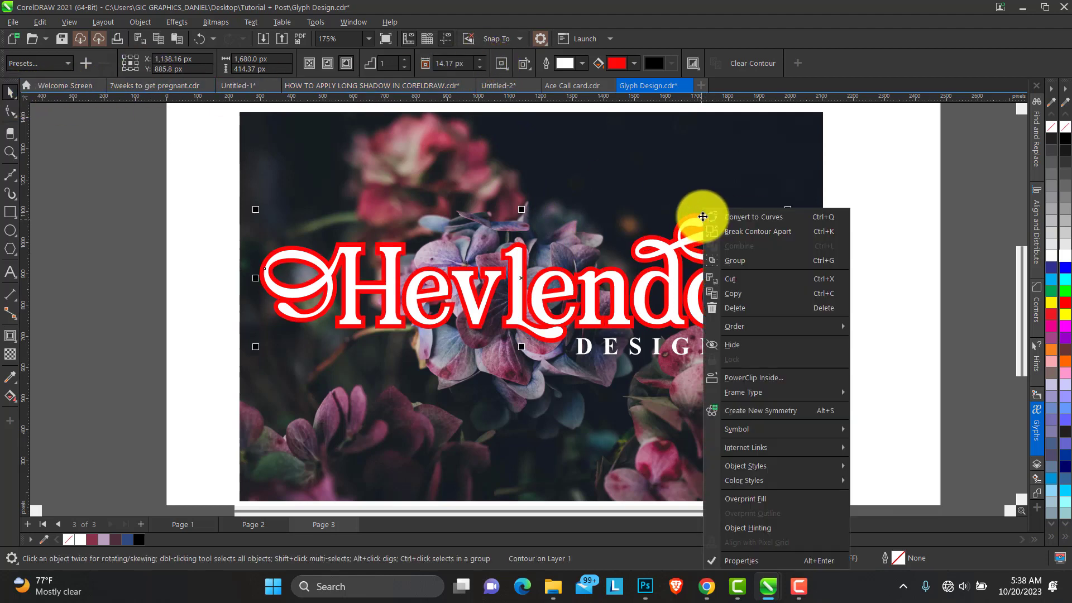
left_click(751, 231)
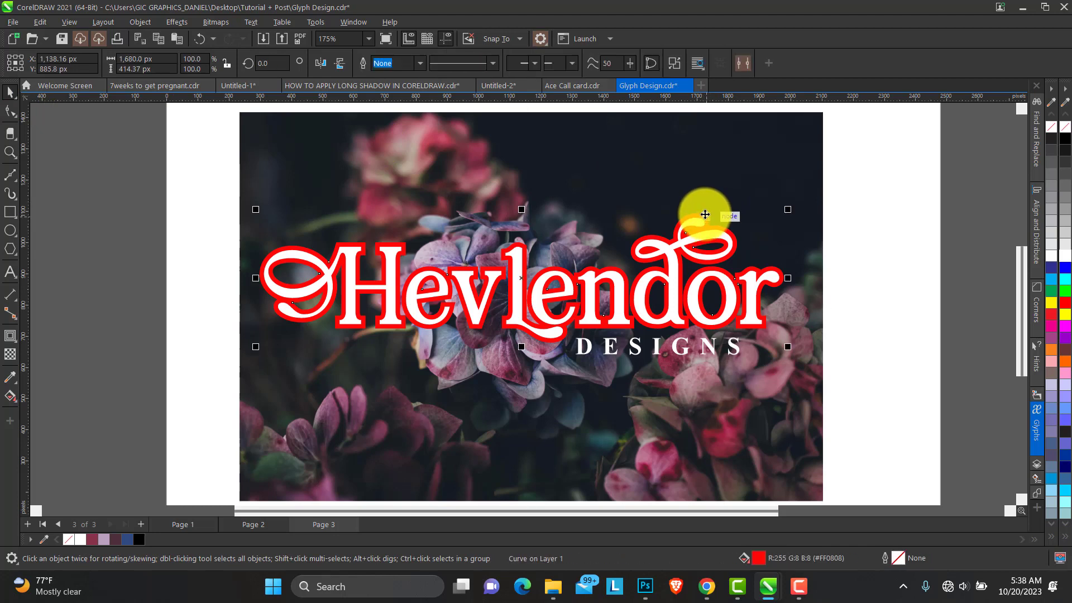
Step: Try burgundy (#873249) and lilac (#BAA1BD) fills on the separated contour shape
left_click(91, 539)
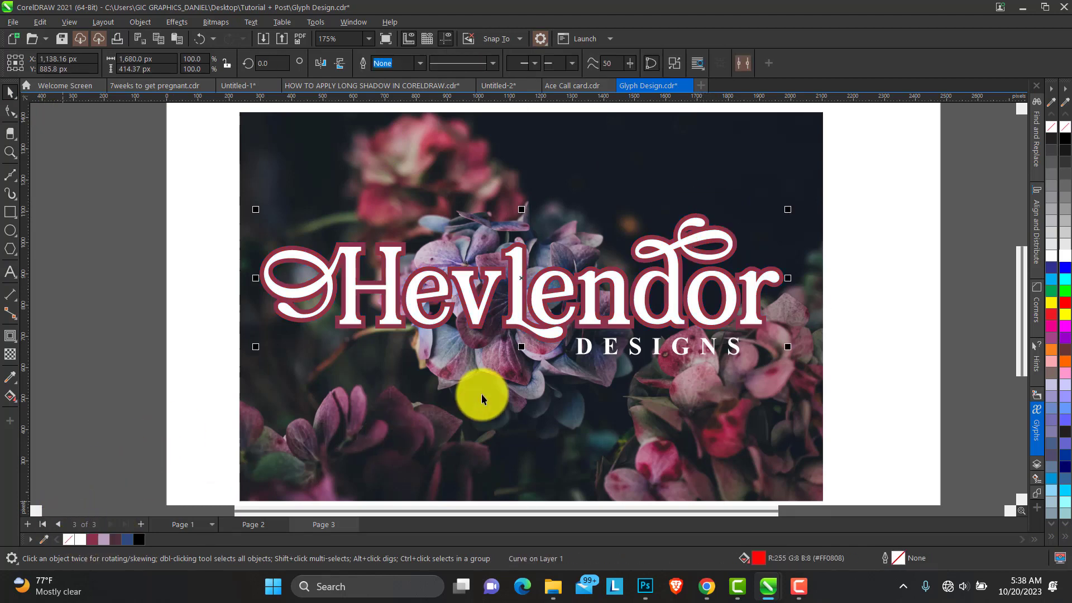
left_click(105, 539)
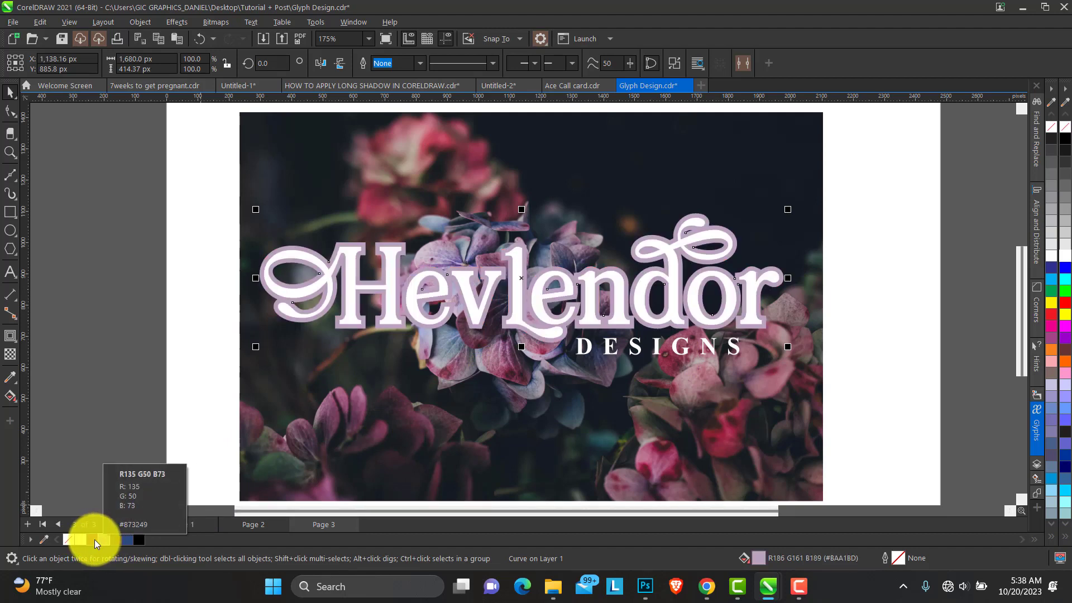
left_click(92, 539)
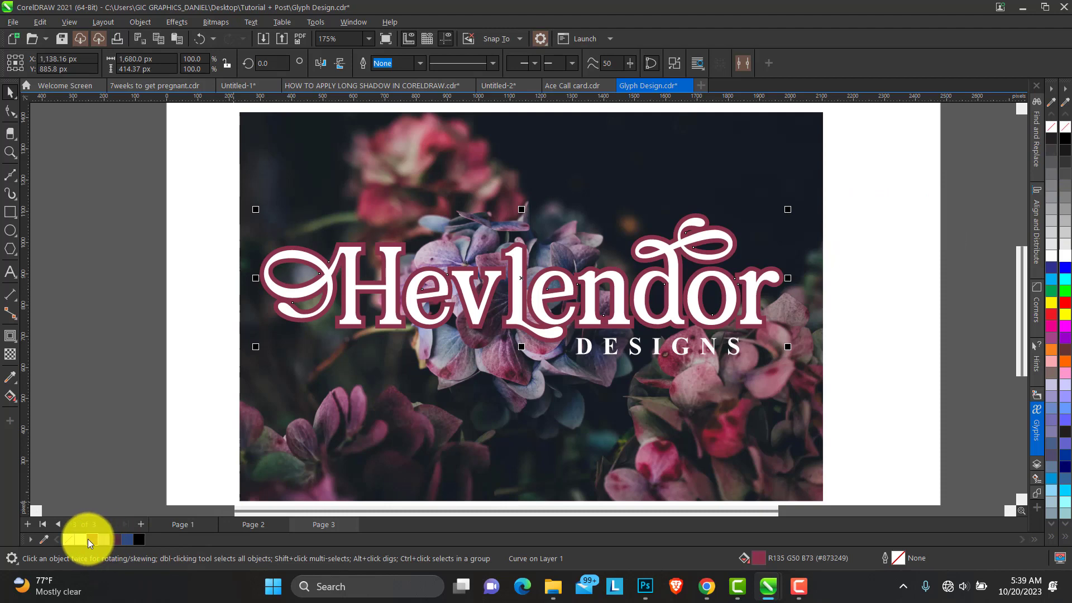
Step: Remove the fill of the separated contour shape and give it a white 2 px outline
left_click(71, 541)
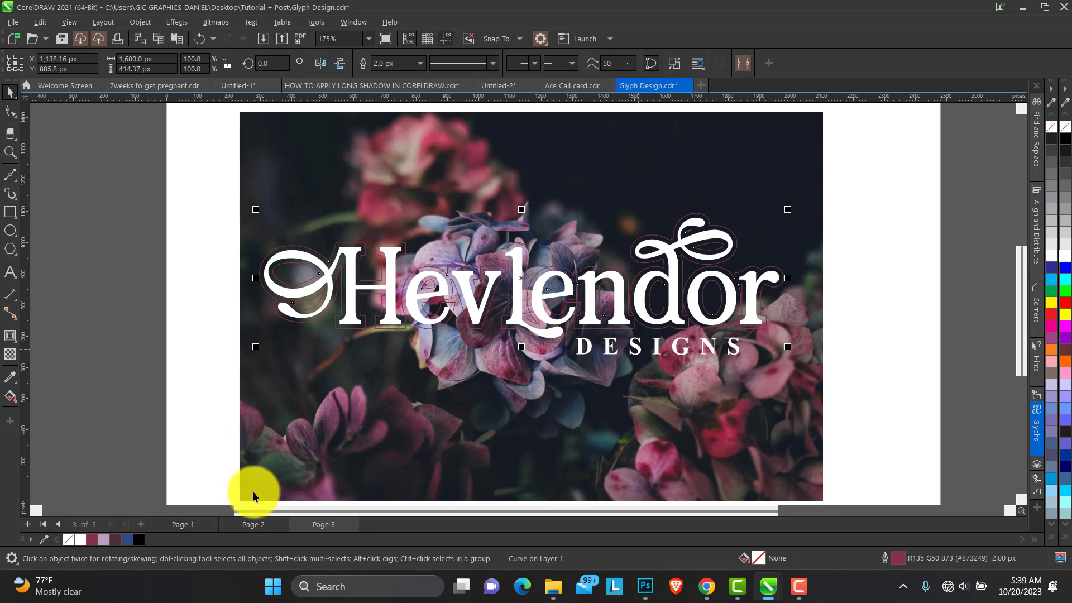
left_click(223, 278)
left_click(327, 262)
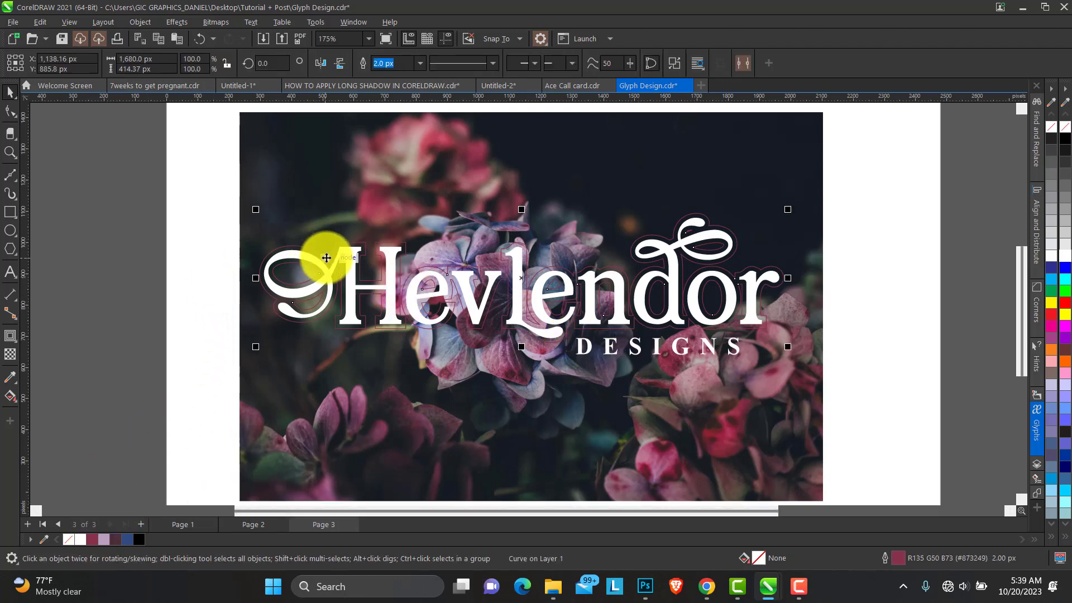
right_click(85, 538)
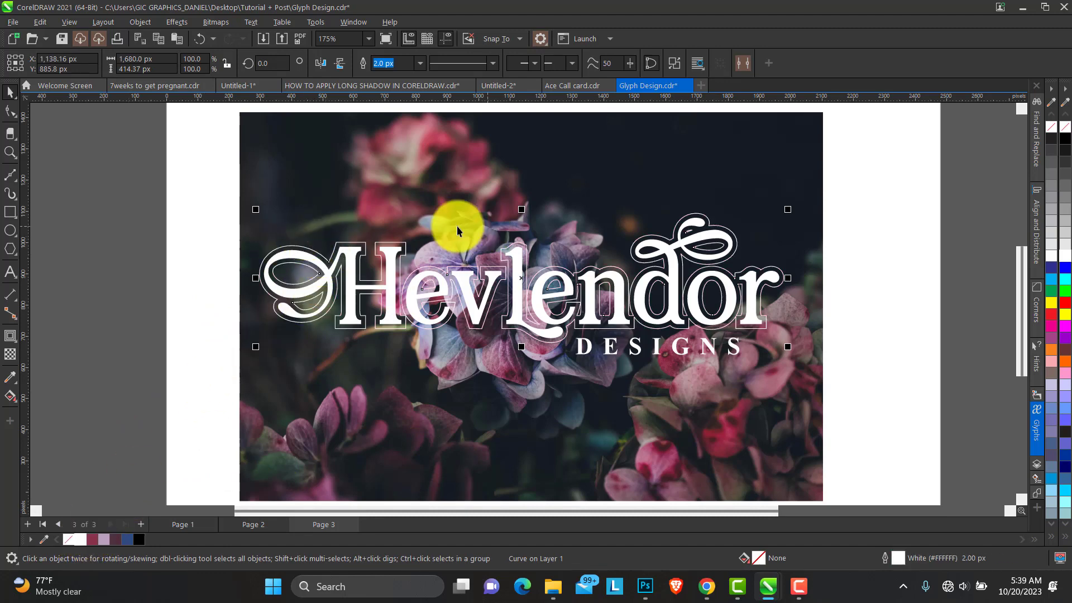
Step: Examine up close how the thin white outline runs around the "Hevlendor" lettering
left_click(10, 151)
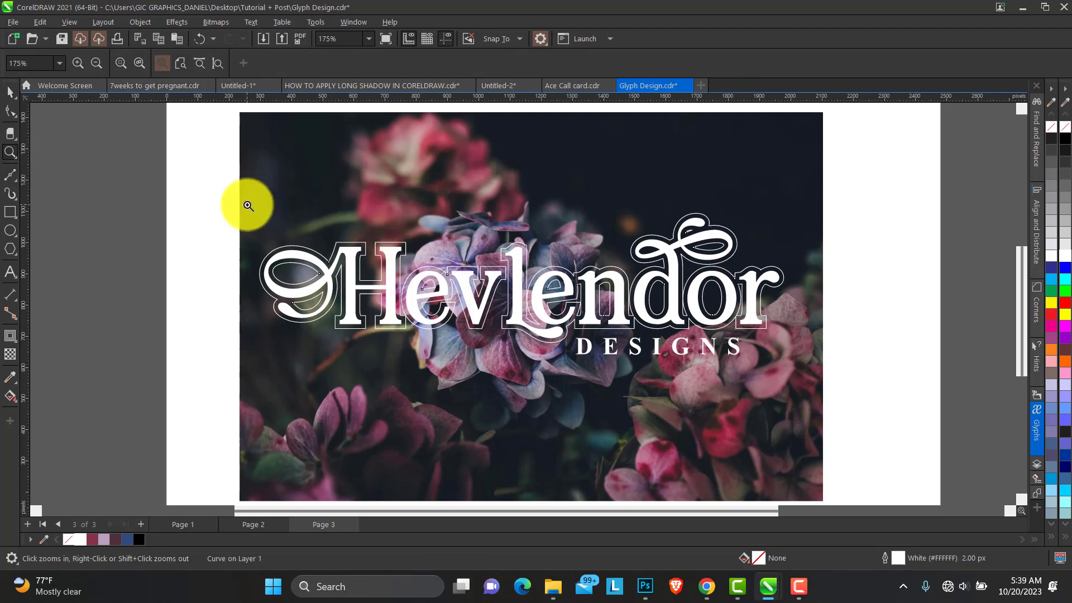
left_click_drag(242, 182, 868, 422)
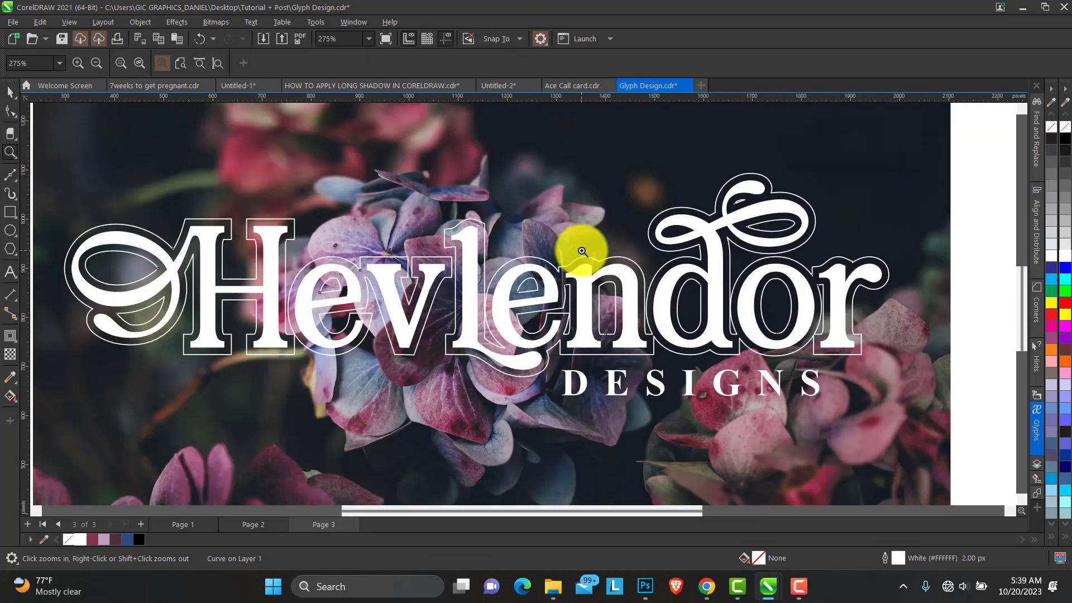
right_click(522, 240)
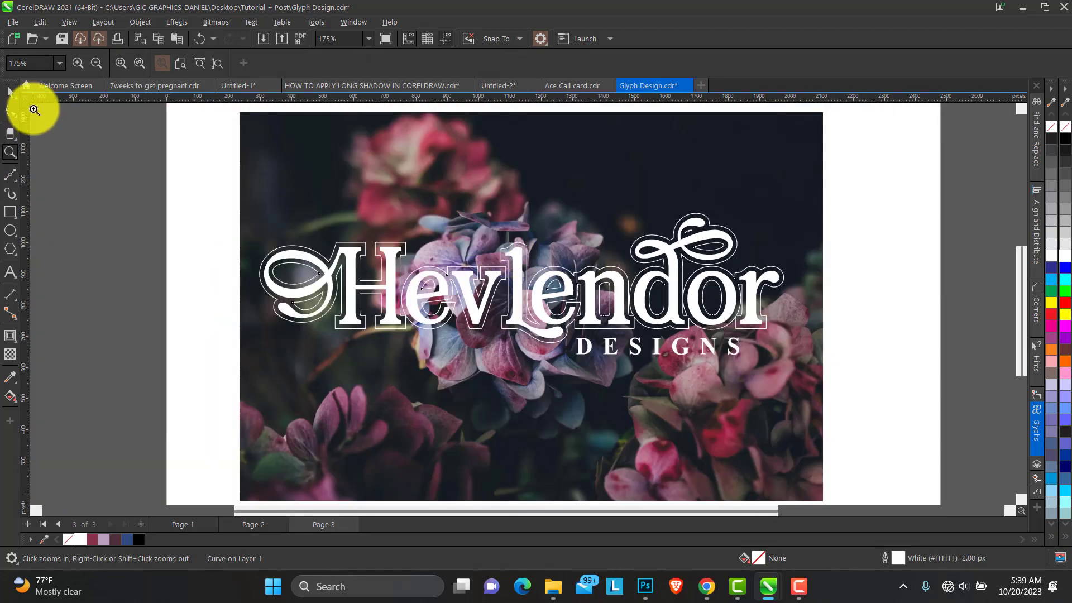
left_click(10, 91)
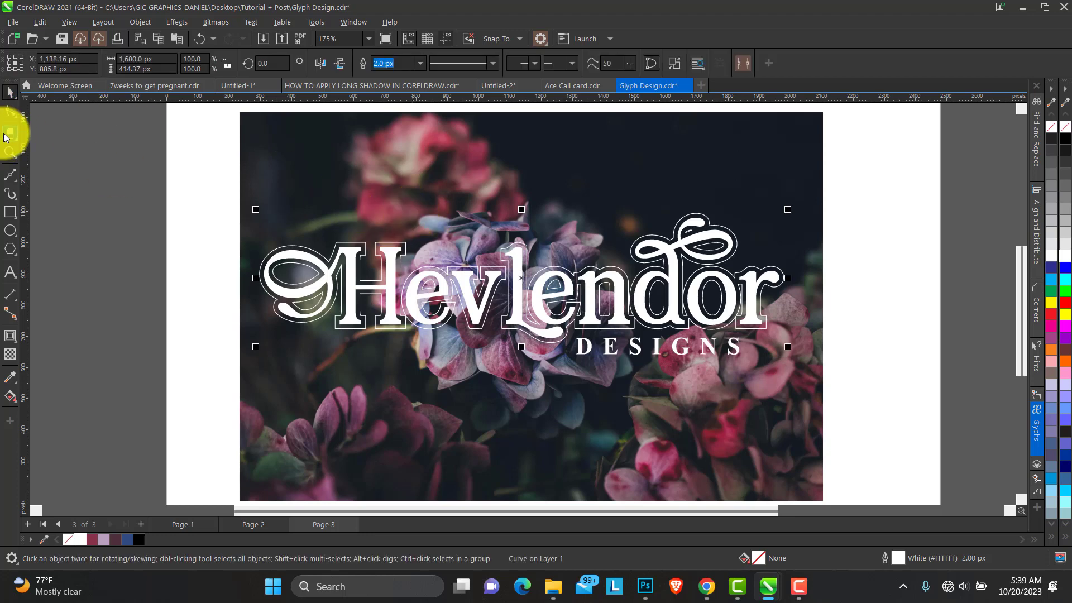
left_click(10, 150)
left_click_drag(241, 118, 826, 445)
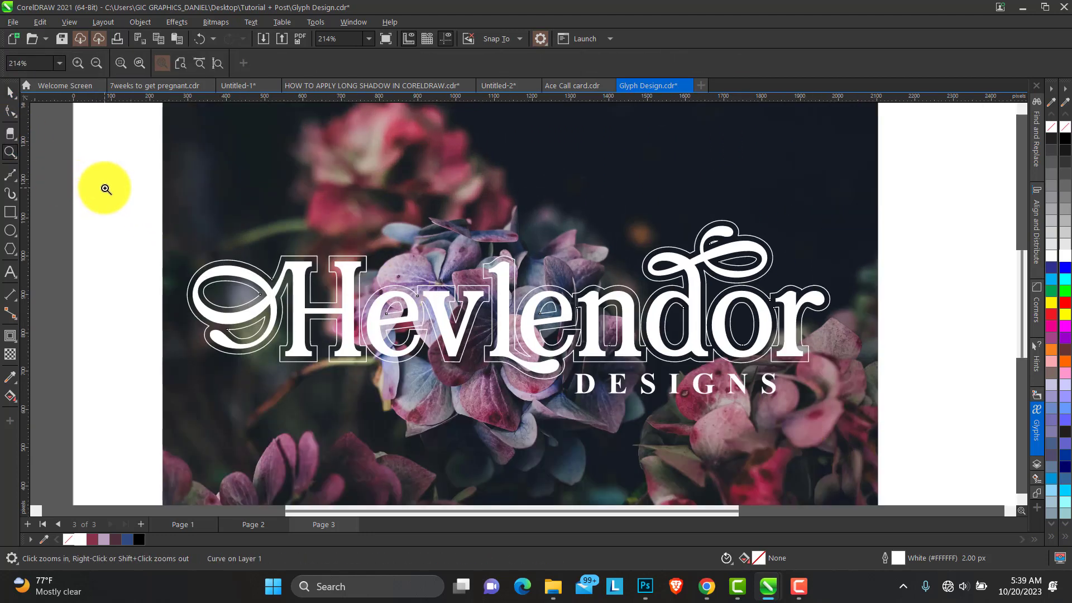
left_click(10, 91)
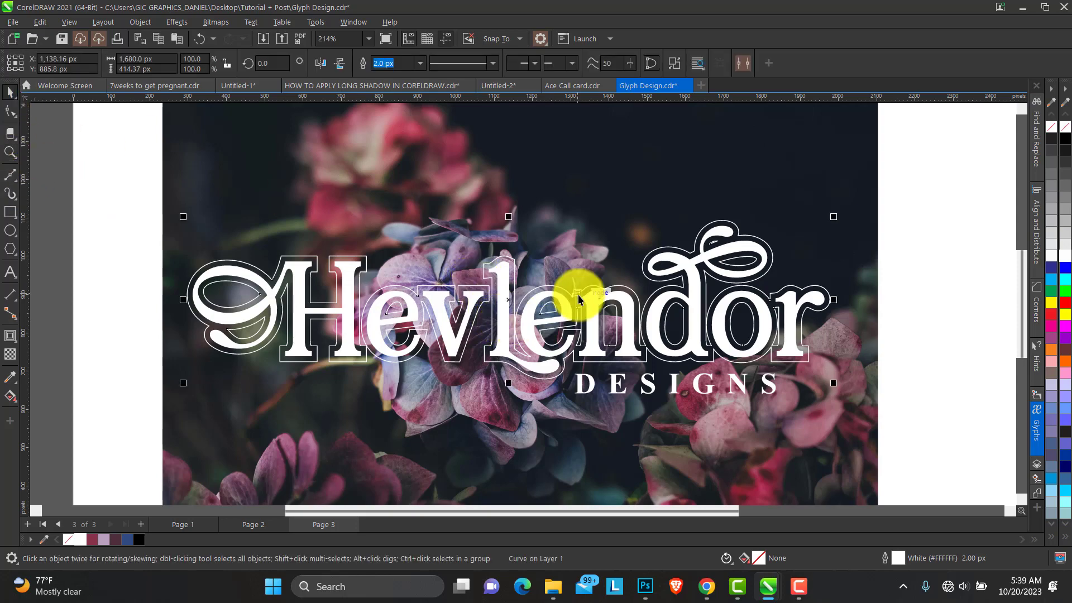
Step: Switch to Photoshop
mouse_move(646, 583)
left_click(644, 536)
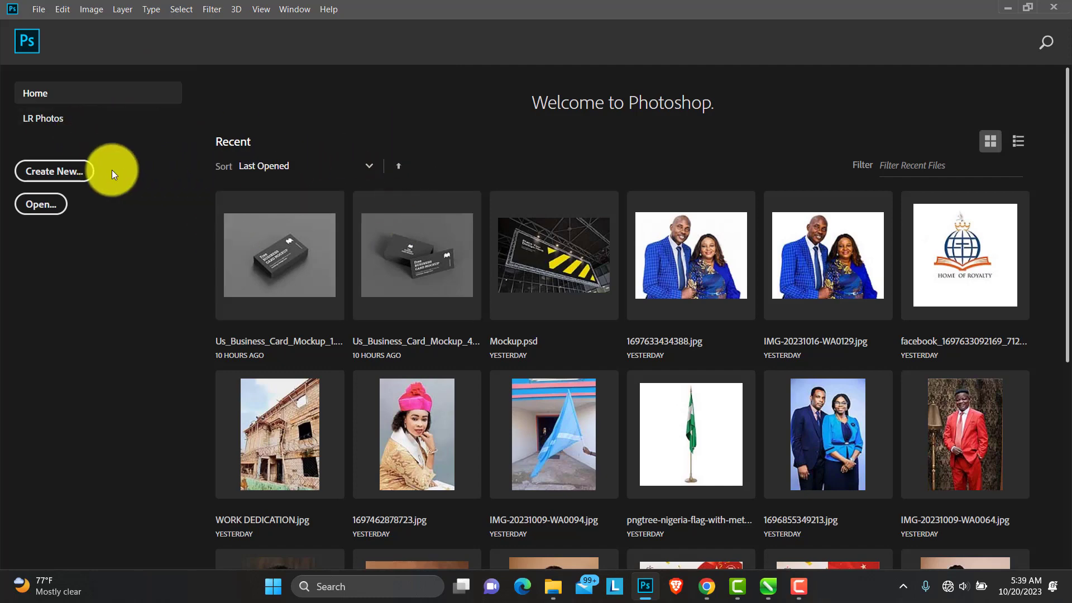
Step: Try a new 1920 x 1080 px, 72 ppi document with an artboard, and close it
left_click(42, 170)
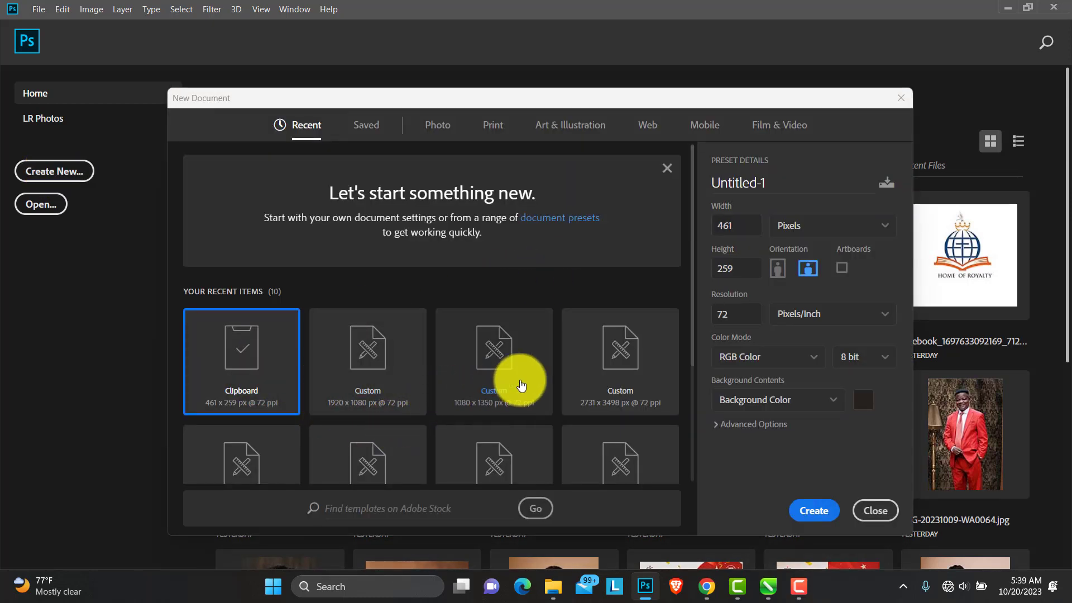
scroll(658, 353, "down", 3)
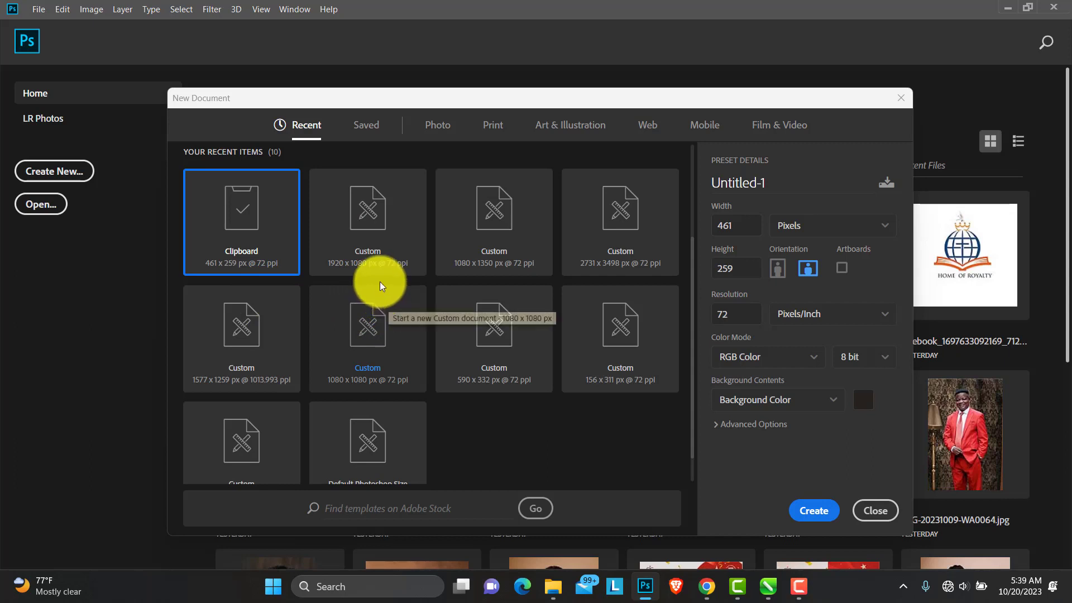
left_click(370, 234)
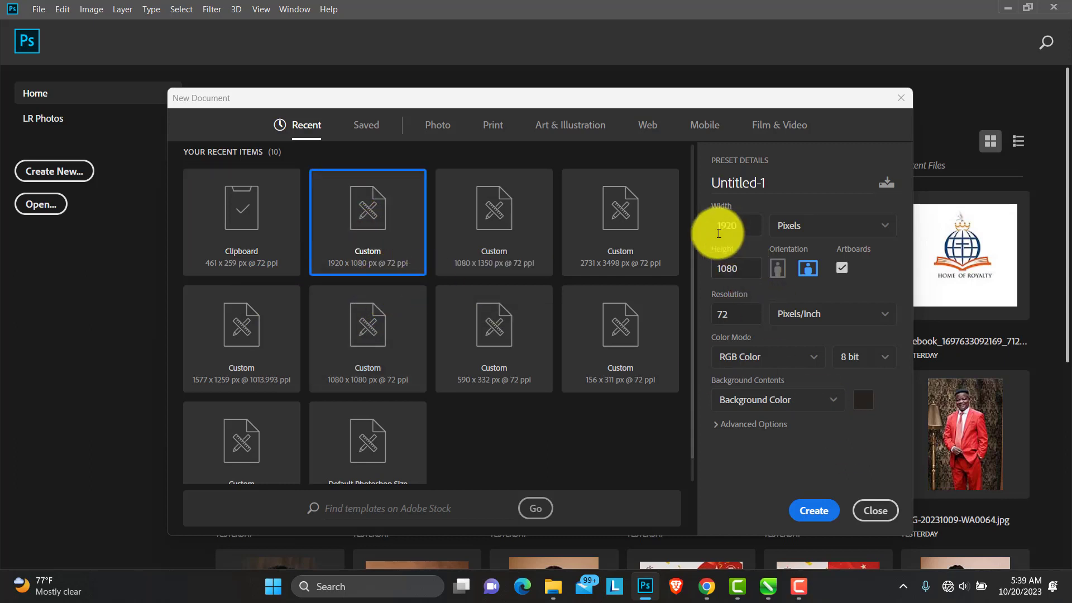
left_click(823, 512)
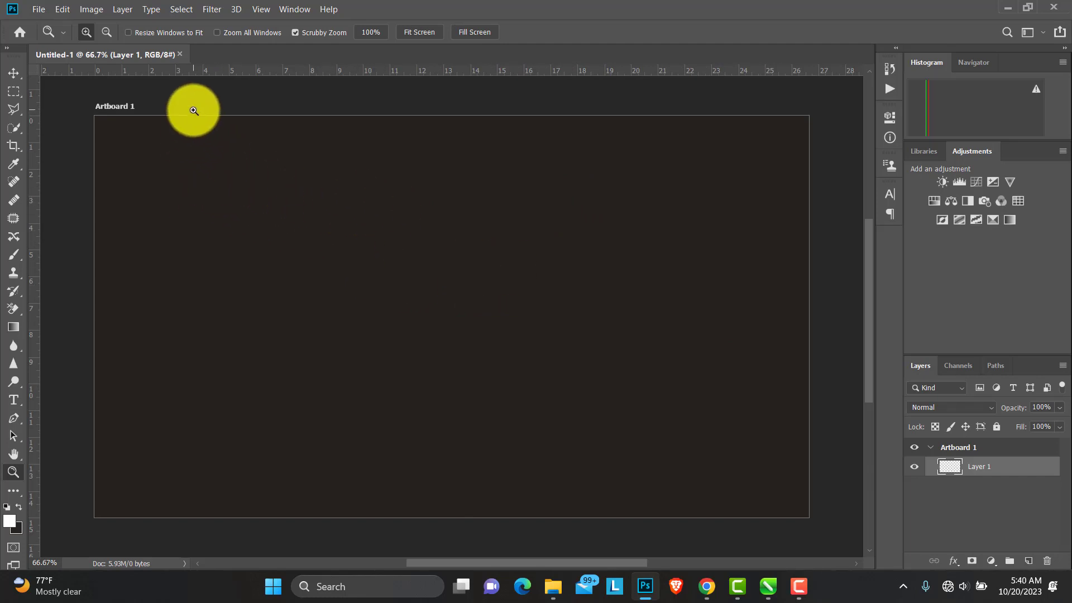
left_click(179, 54)
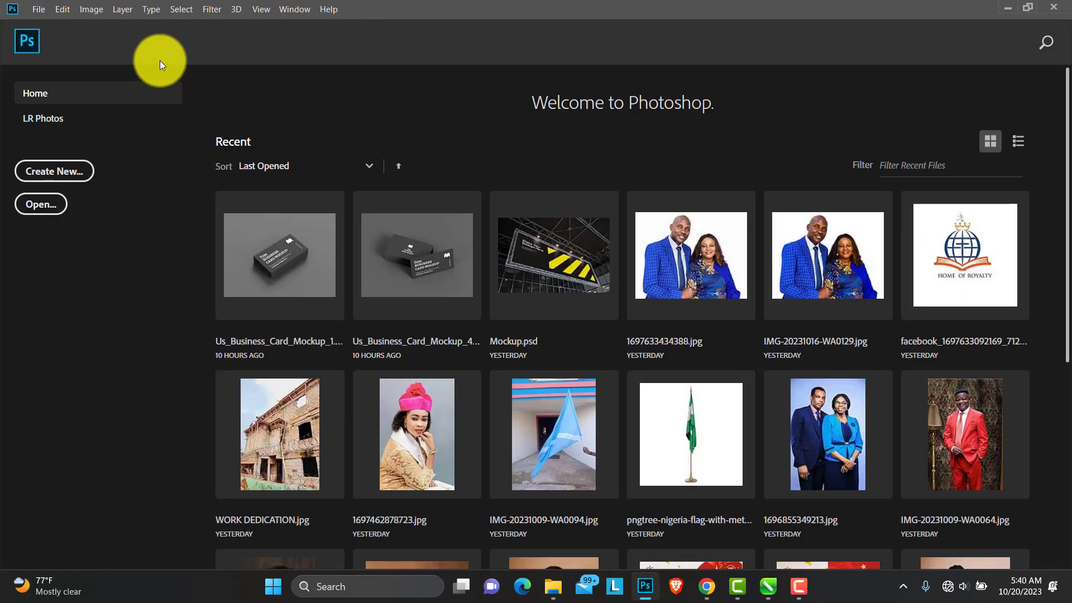
Step: Create a new 1920 x 1080 px document at 72 ppi in RGB Color without an artboard
left_click(53, 178)
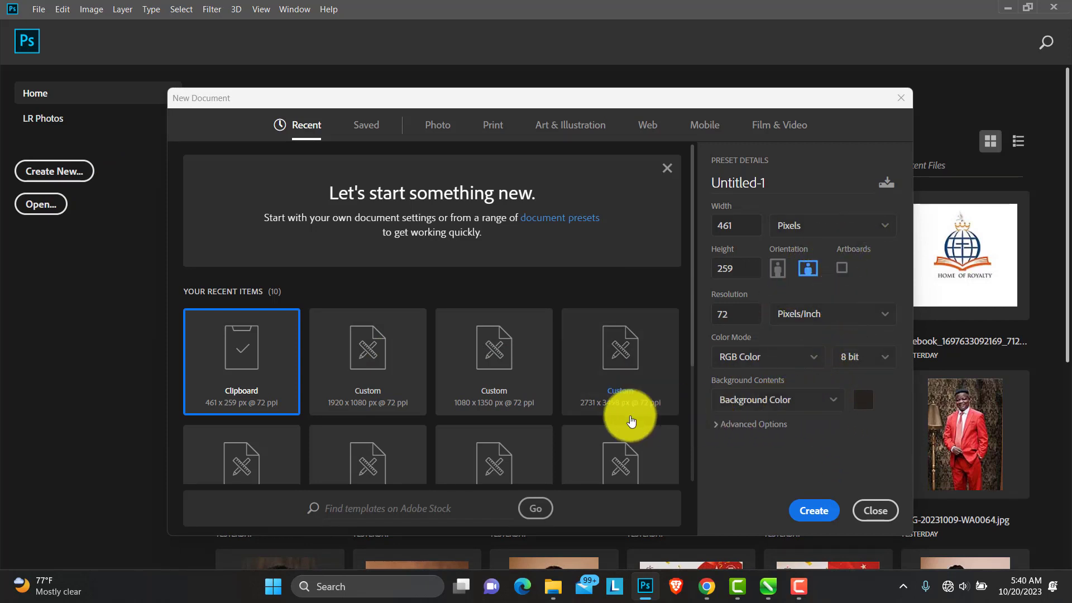
left_click(384, 364)
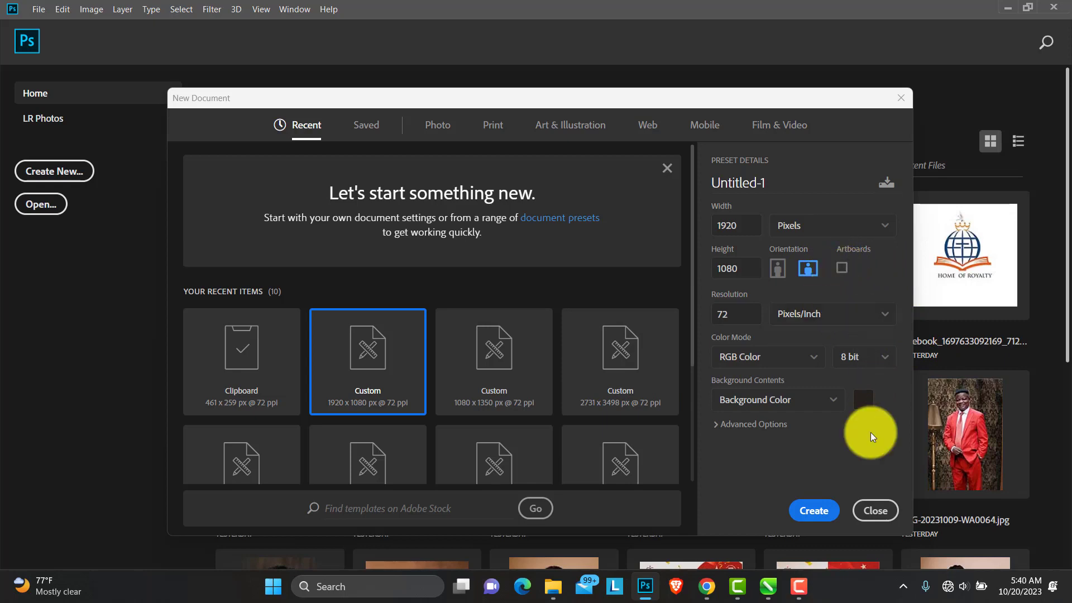
left_click(827, 513)
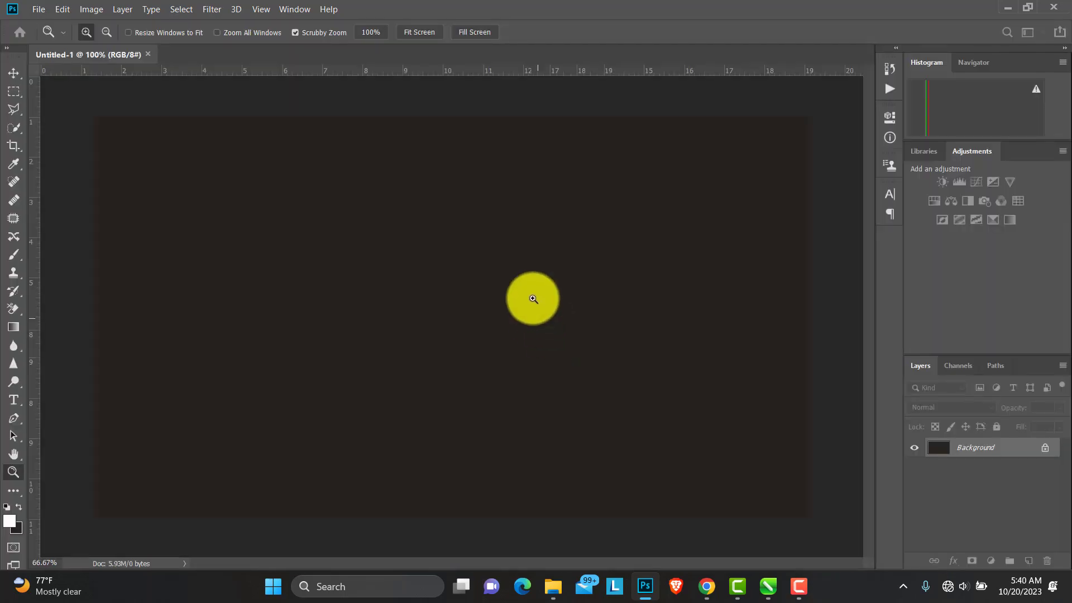
Step: Add the white Times New Roman Bold text "Hevlendor" and move it to the middle of the canvas
left_click(15, 74)
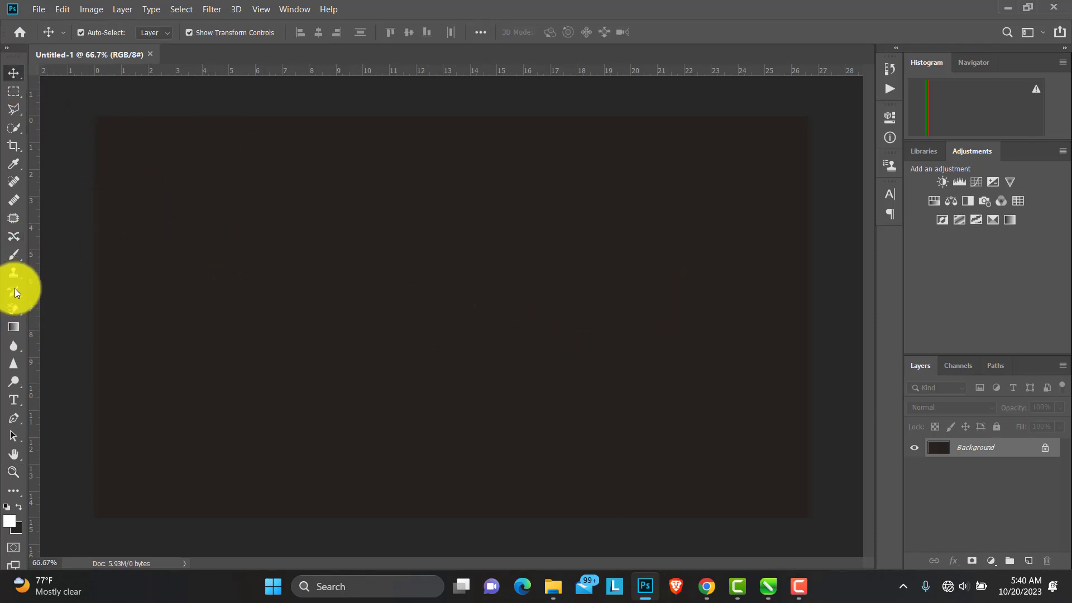
left_click(14, 400)
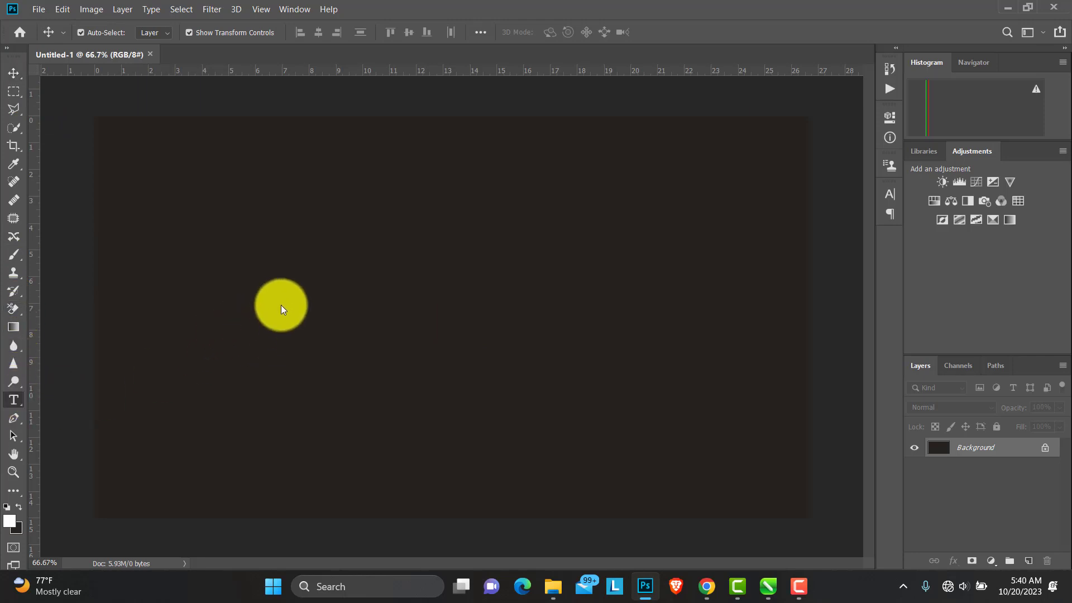
left_click(264, 304)
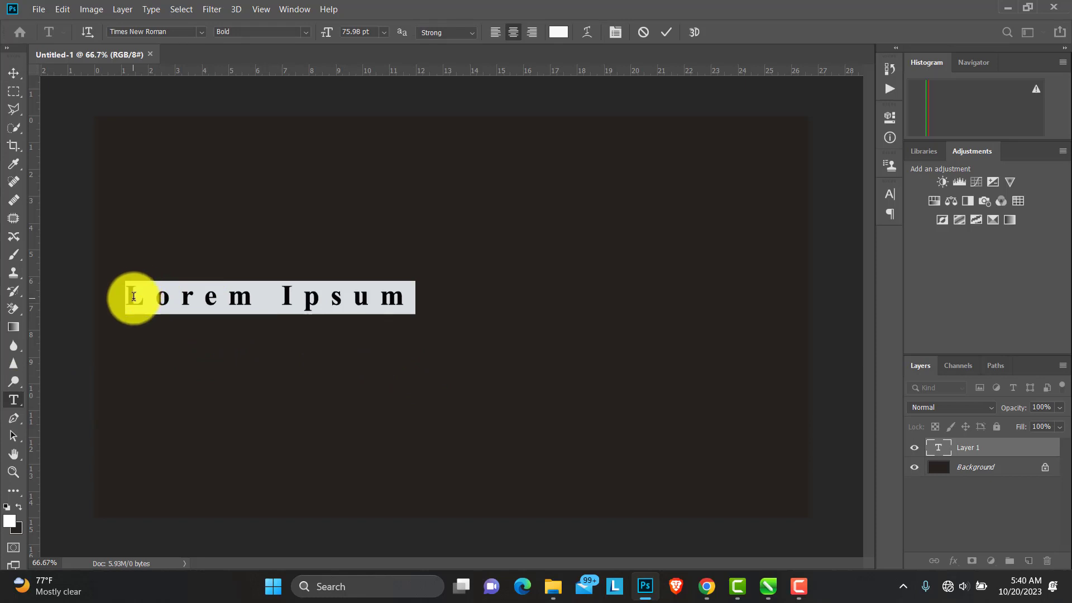
left_click_drag(133, 297, 510, 302)
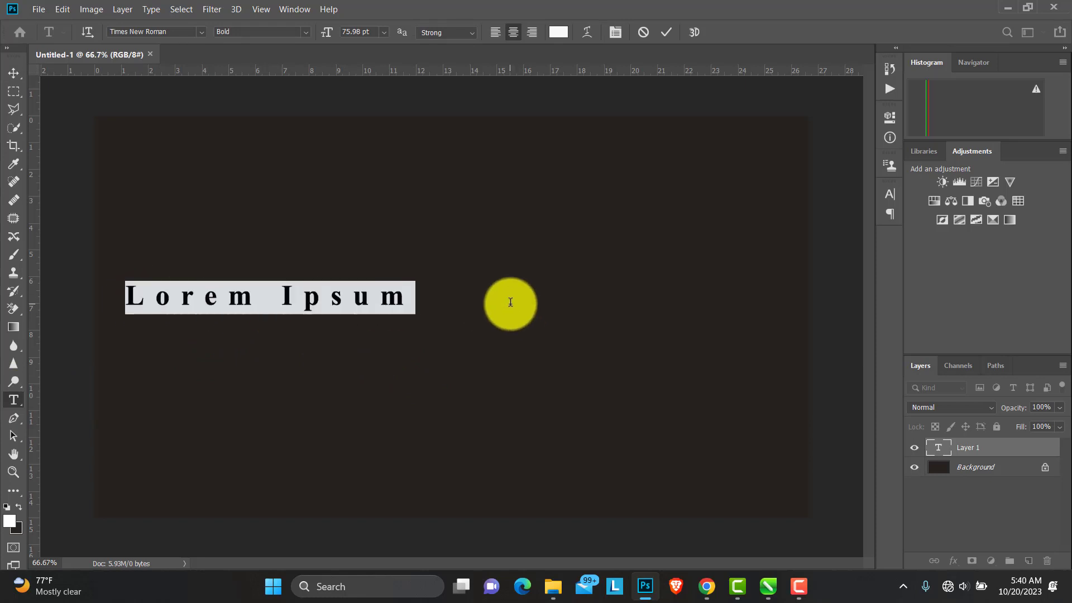
type("Hevl")
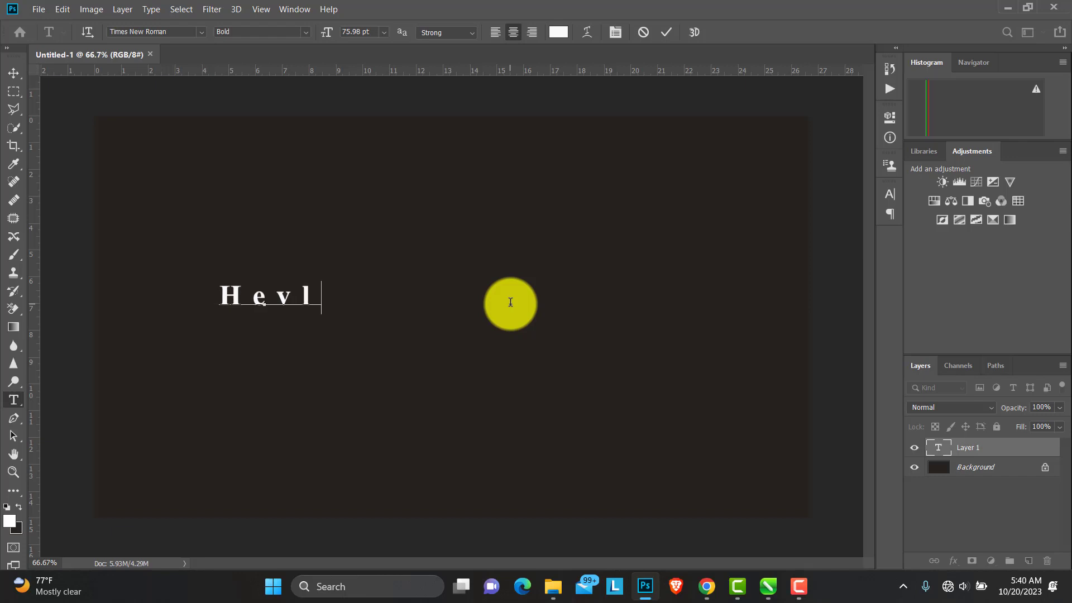
type("endor")
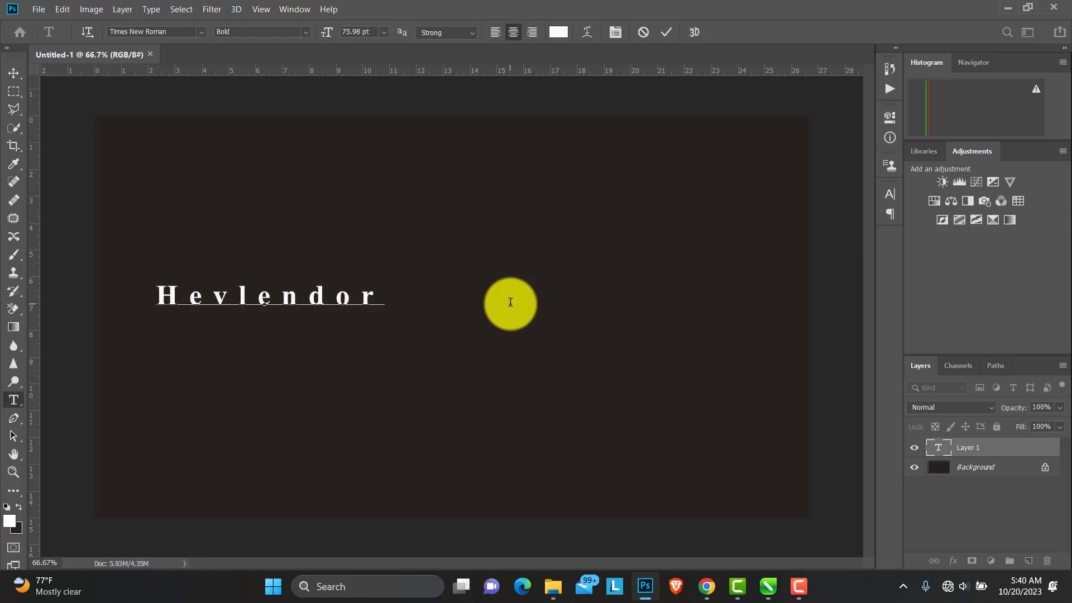
left_click(13, 73)
left_click_drag(342, 294, 494, 276)
Step: Add a second text layer reading "DESIGNS" in capitals below "Hevlendor"
left_click(14, 400)
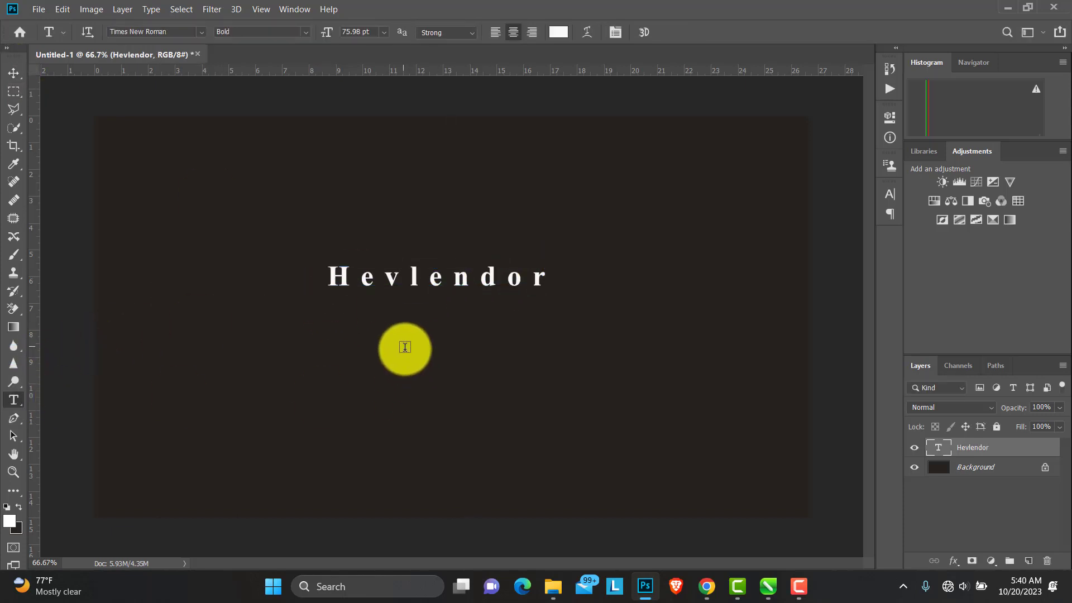
left_click(410, 347)
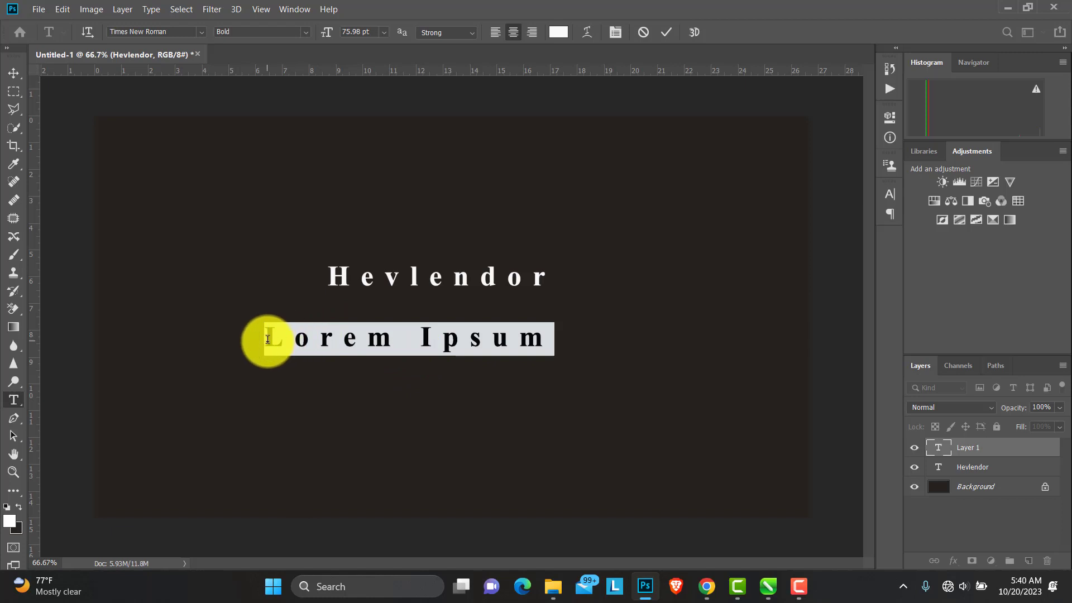
left_click_drag(268, 339, 589, 341)
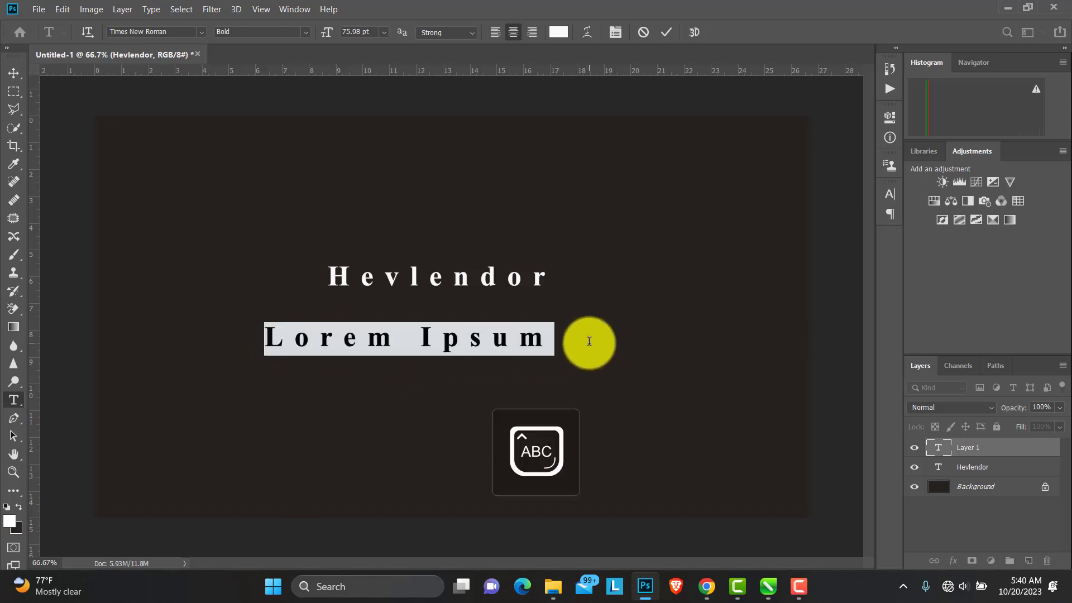
type("DES")
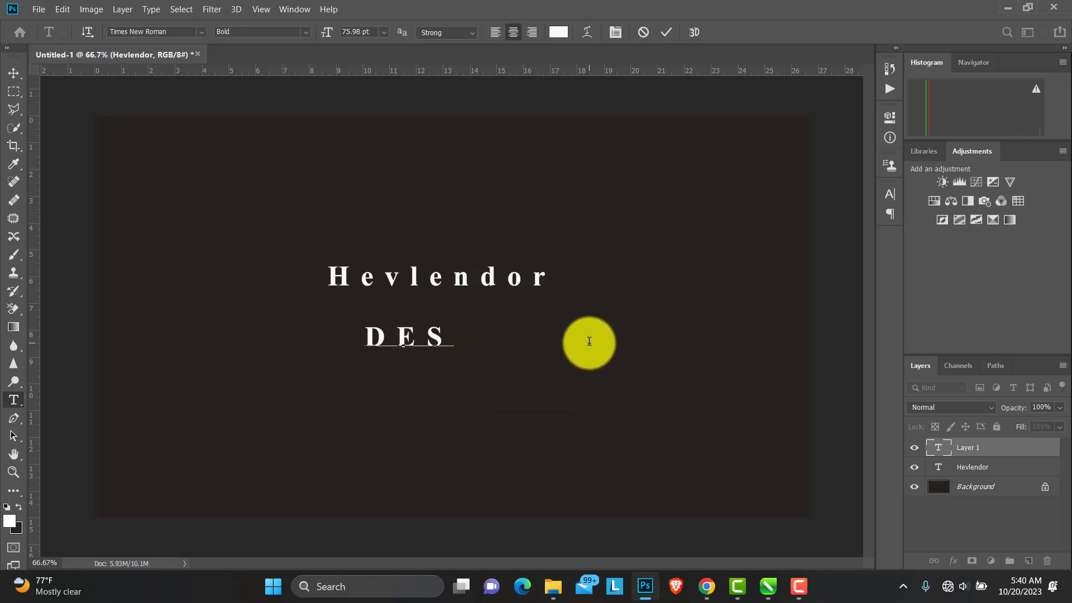
type("IG")
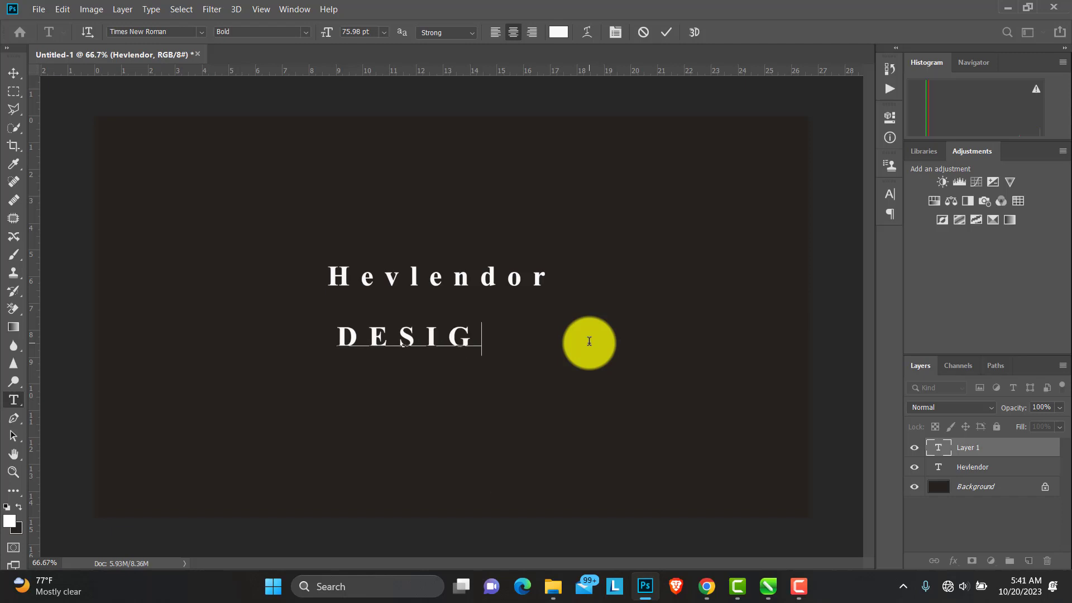
type("NS")
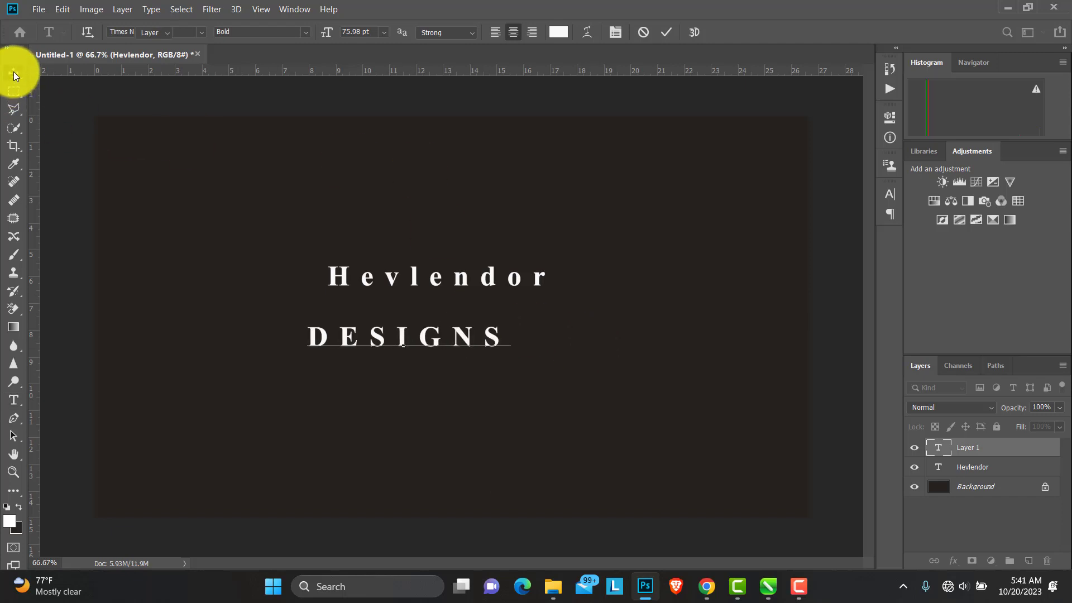
Step: Scale the "DESIGNS" text down proportionally to about 42% of its size
left_click(14, 74)
left_click(307, 349)
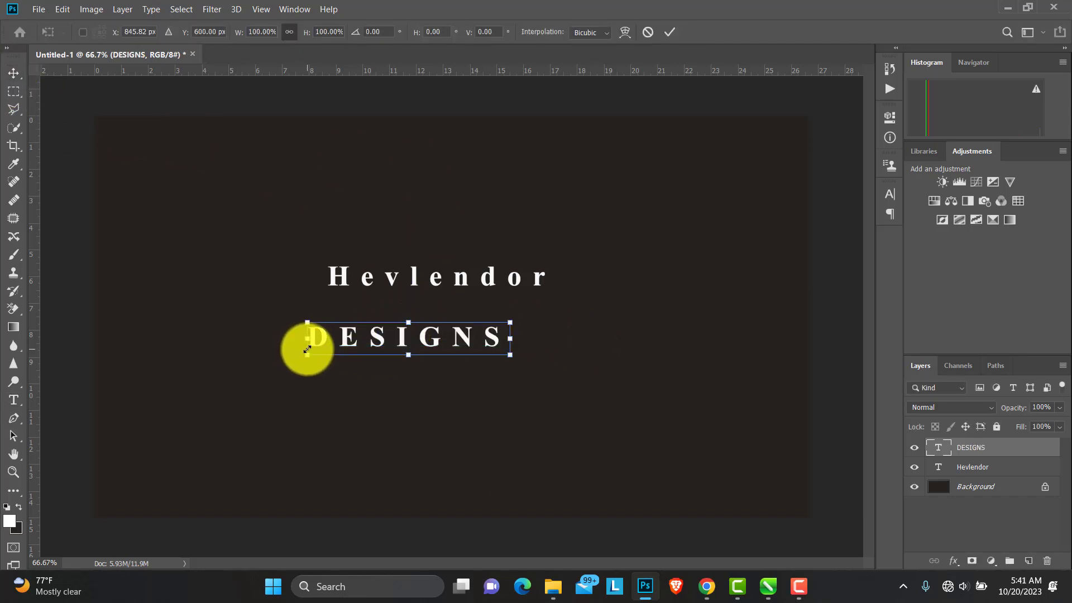
left_click_drag(307, 349, 426, 336)
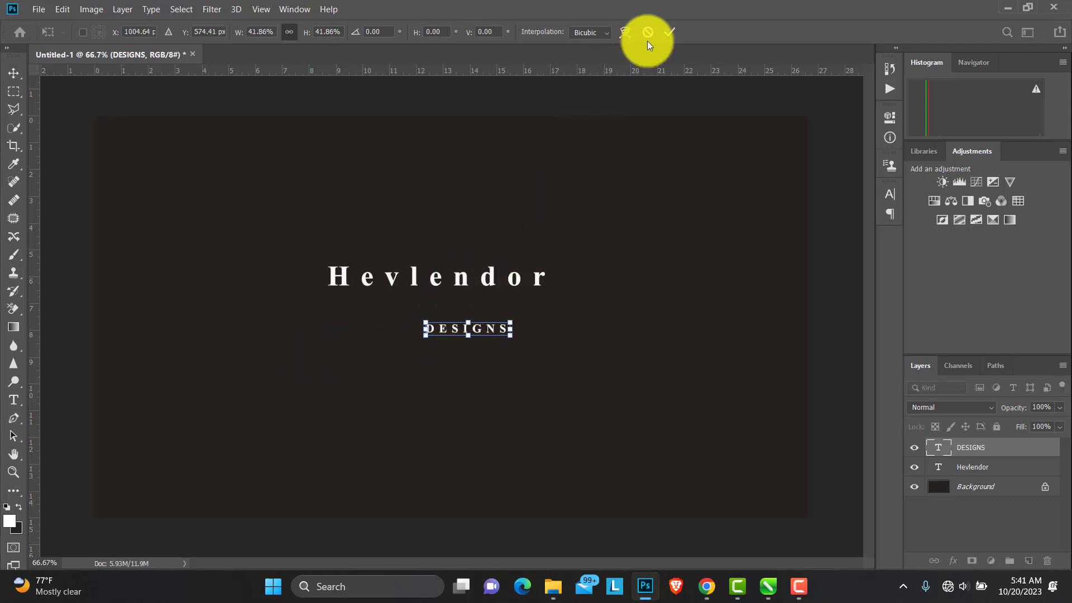
left_click(670, 32)
Step: Scale the "Hevlendor" text up proportionally to about 198% above "DESIGNS" and show its character settings
left_click(510, 280)
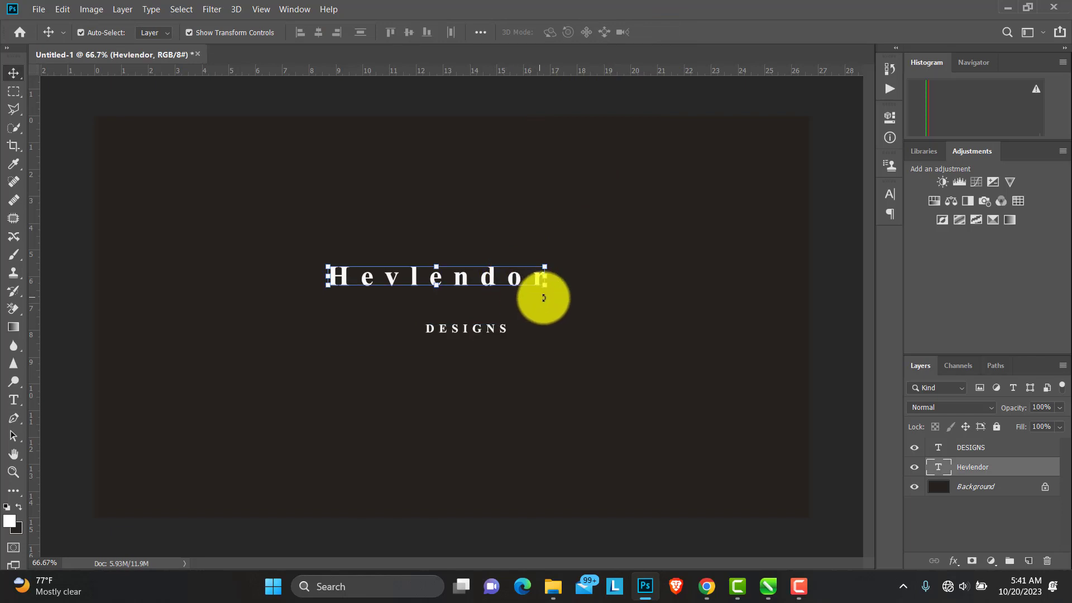
left_click_drag(550, 291, 634, 339)
key("ctrl+z")
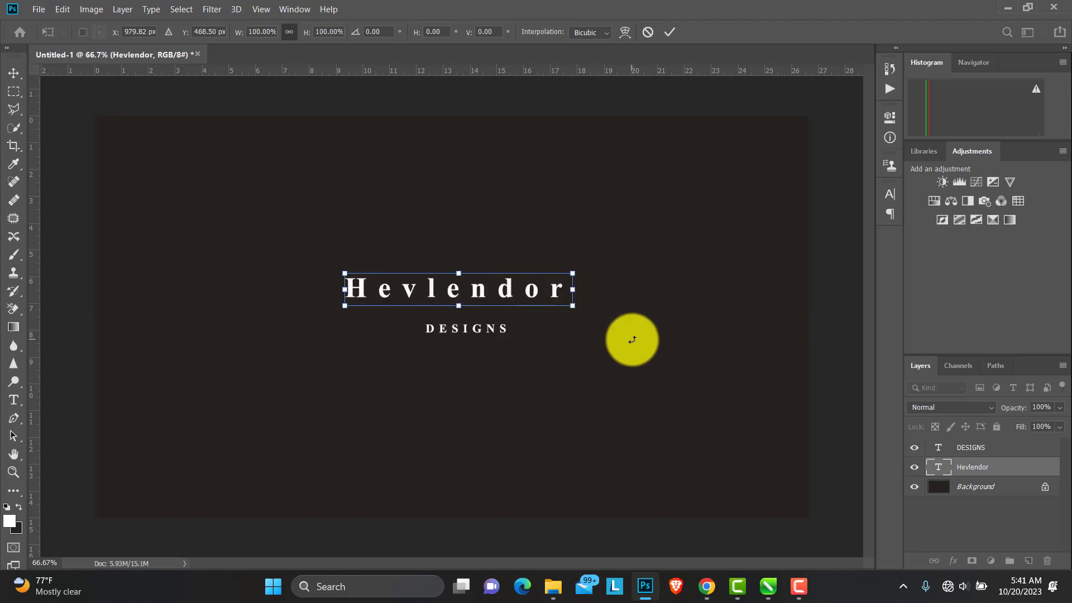
left_click_drag(573, 308, 682, 378)
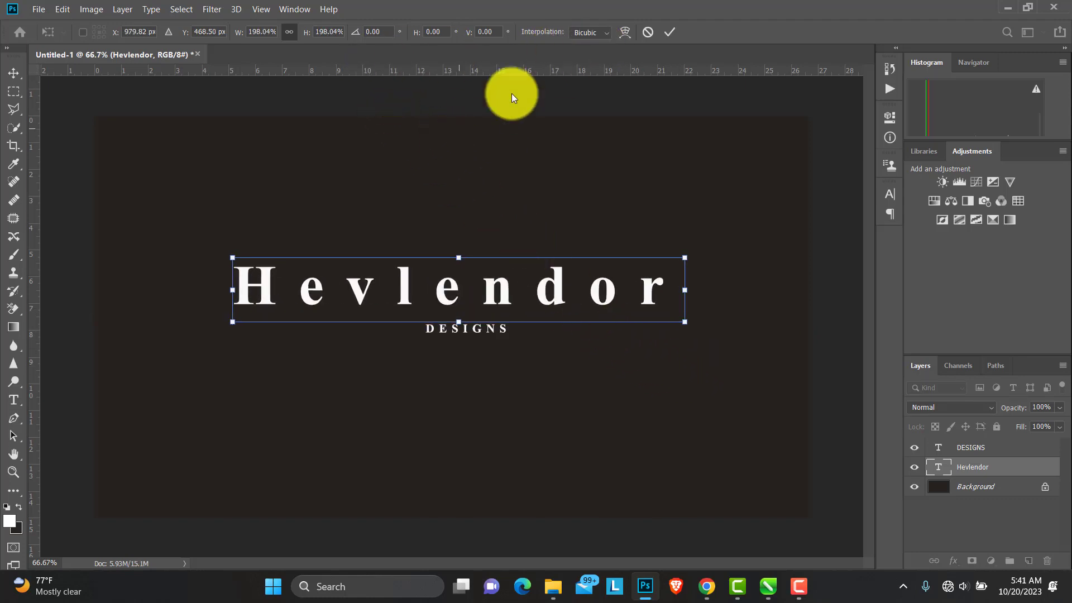
left_click(889, 118)
left_click(888, 119)
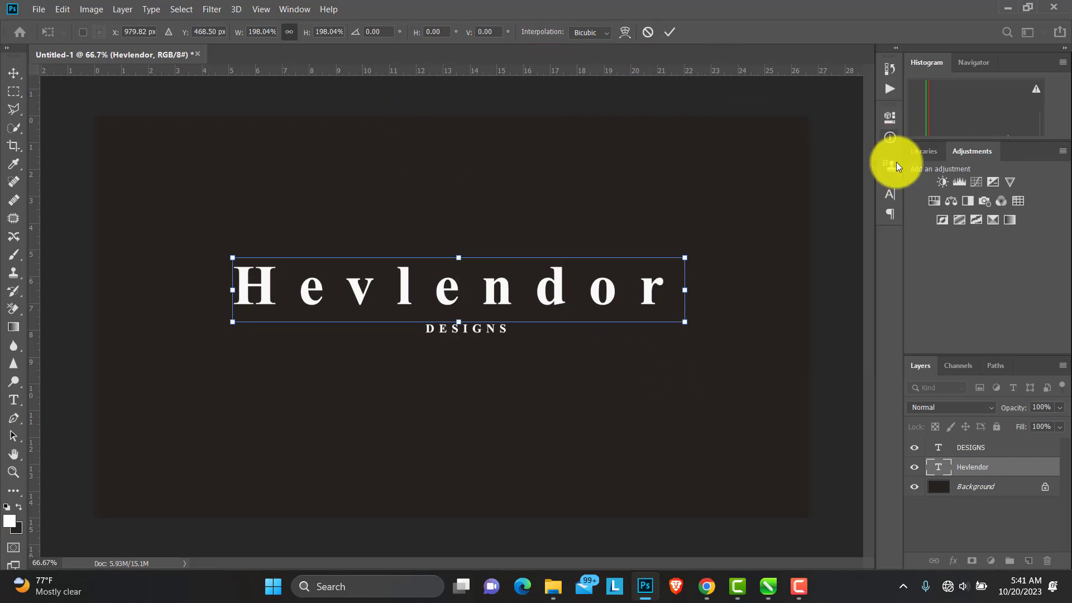
left_click(890, 201)
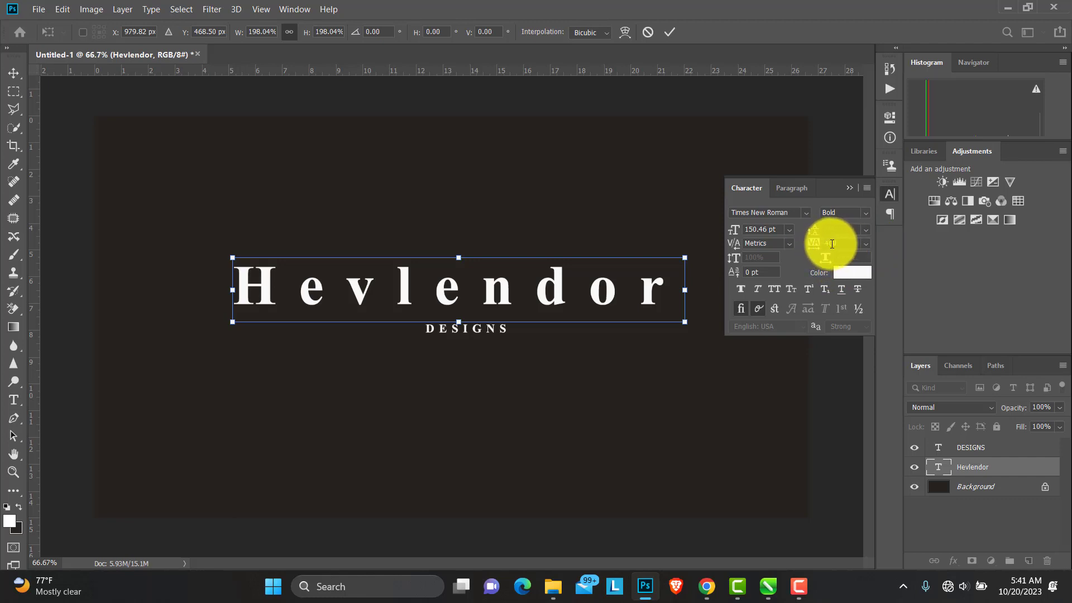
left_click(669, 34)
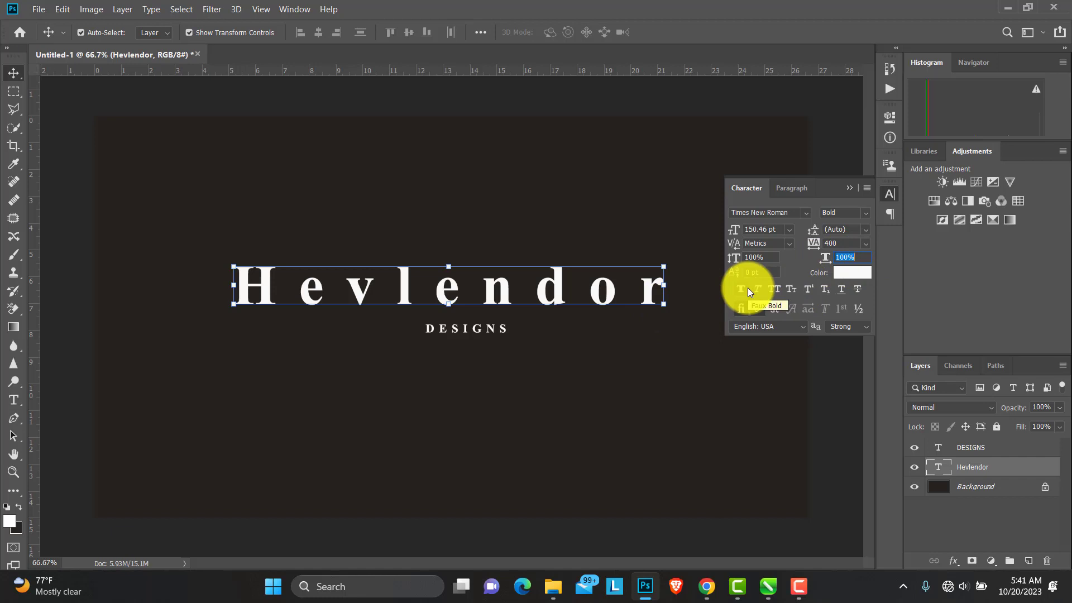
Step: Try horizontal scales of 50% and 0% on the "Hevlendor" text, and undo them
type("0")
key("Return")
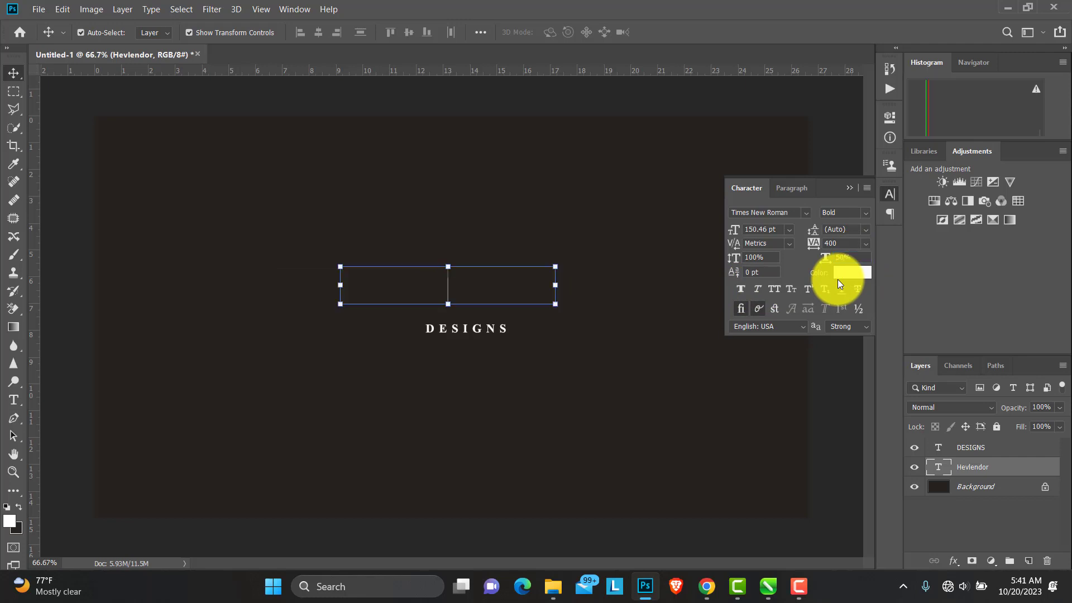
key("Return")
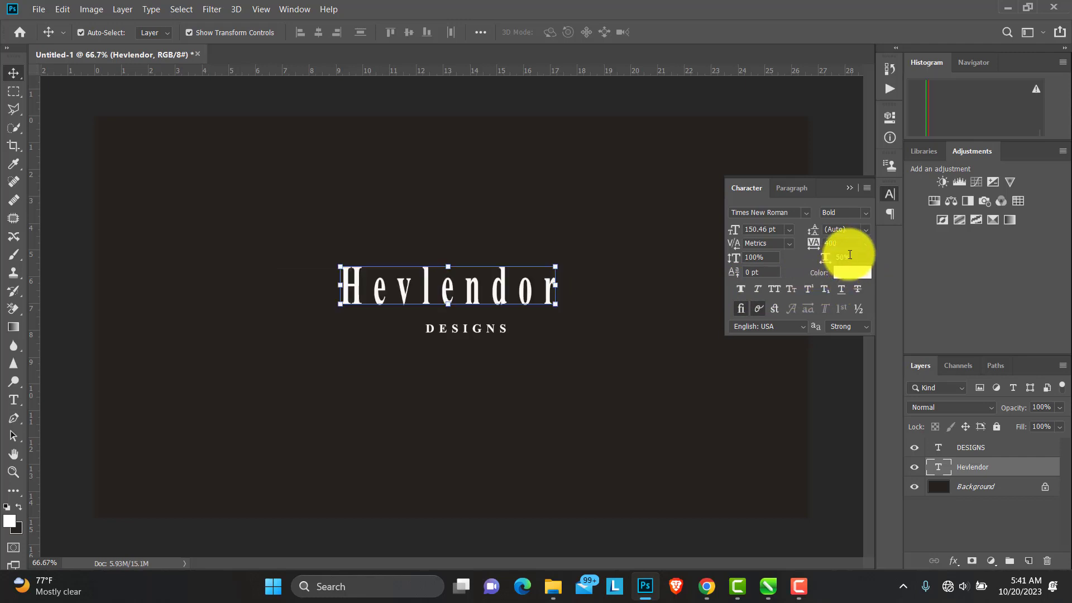
scroll(853, 252, "down", 5)
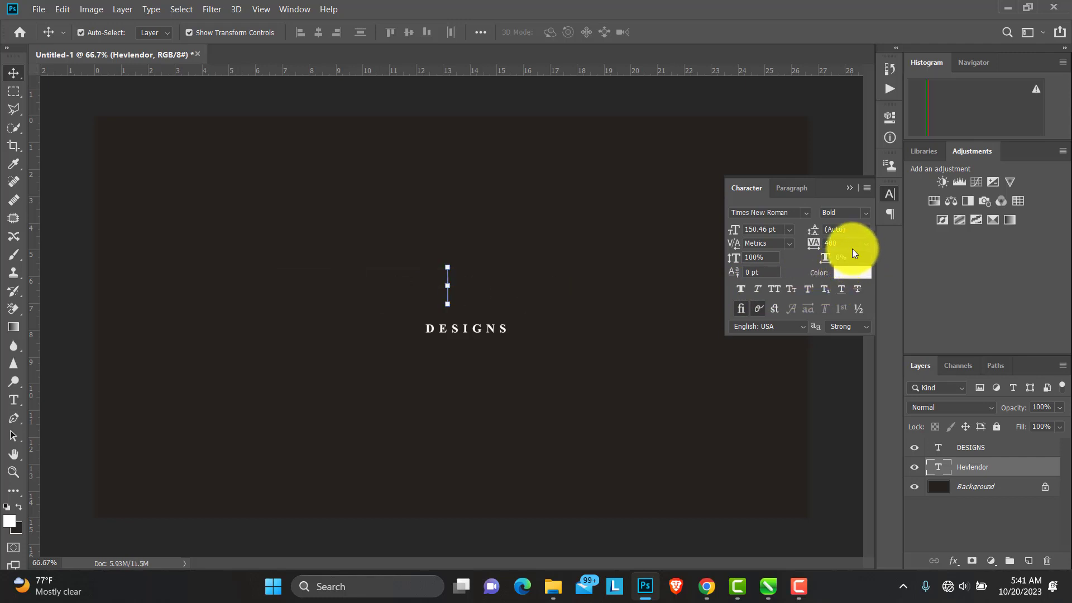
key("ctrl+z")
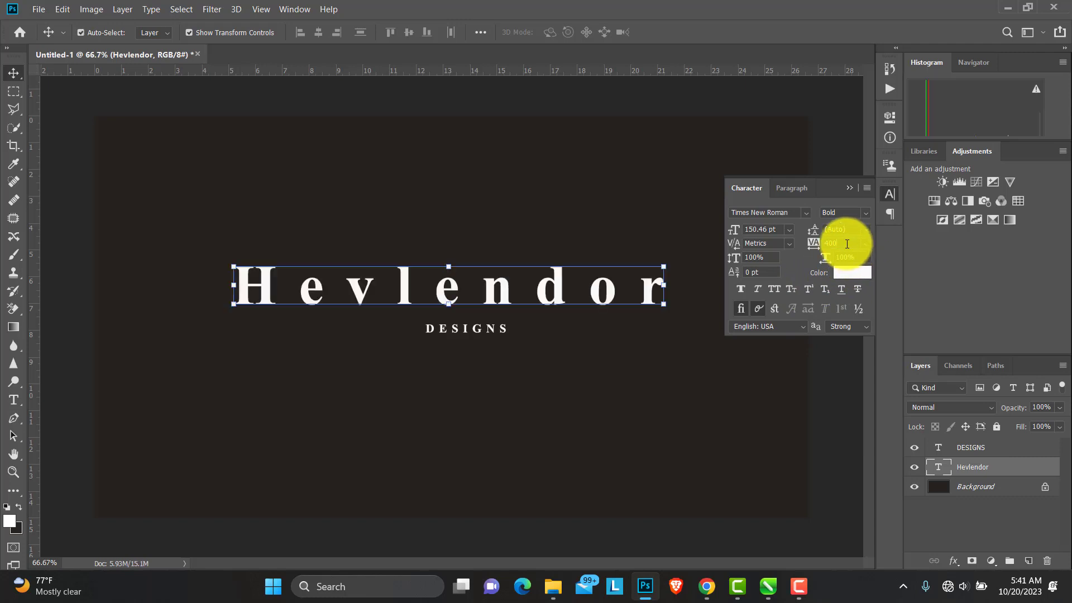
Step: Set the tracking of the "Hevlendor" text to 100
left_click_drag(845, 244, 825, 247)
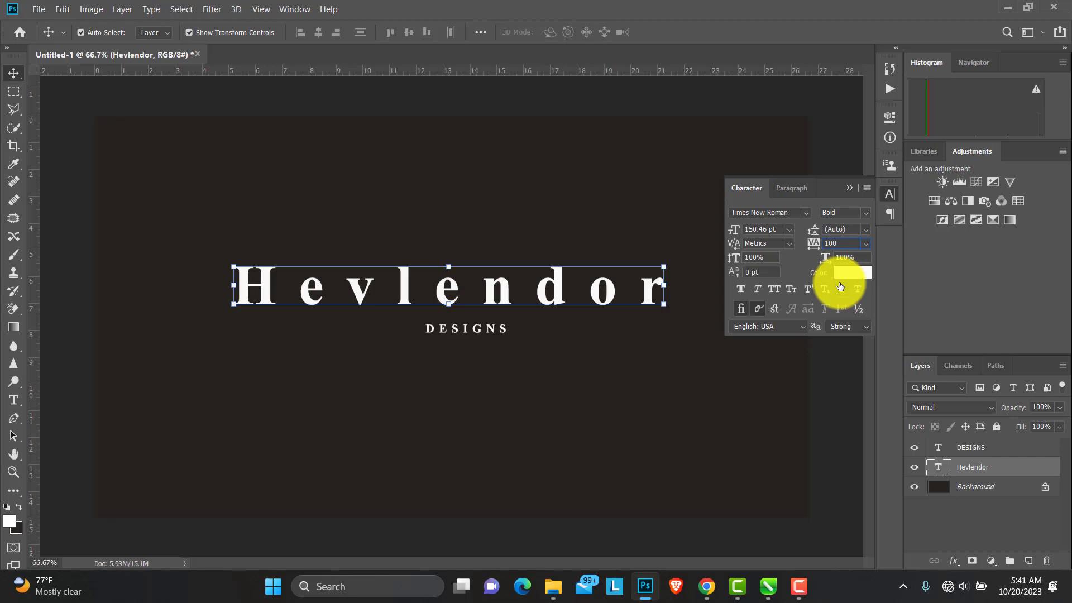
type("100")
key("Return")
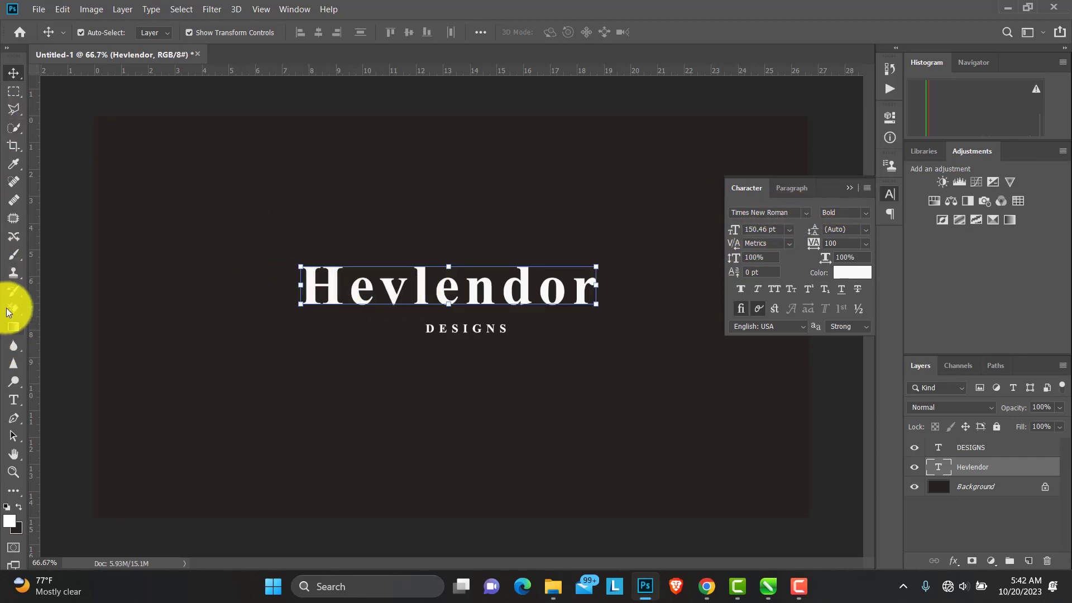
Step: Change the font of the whole "Hevlendor" text to Renda Regular
left_click(12, 401)
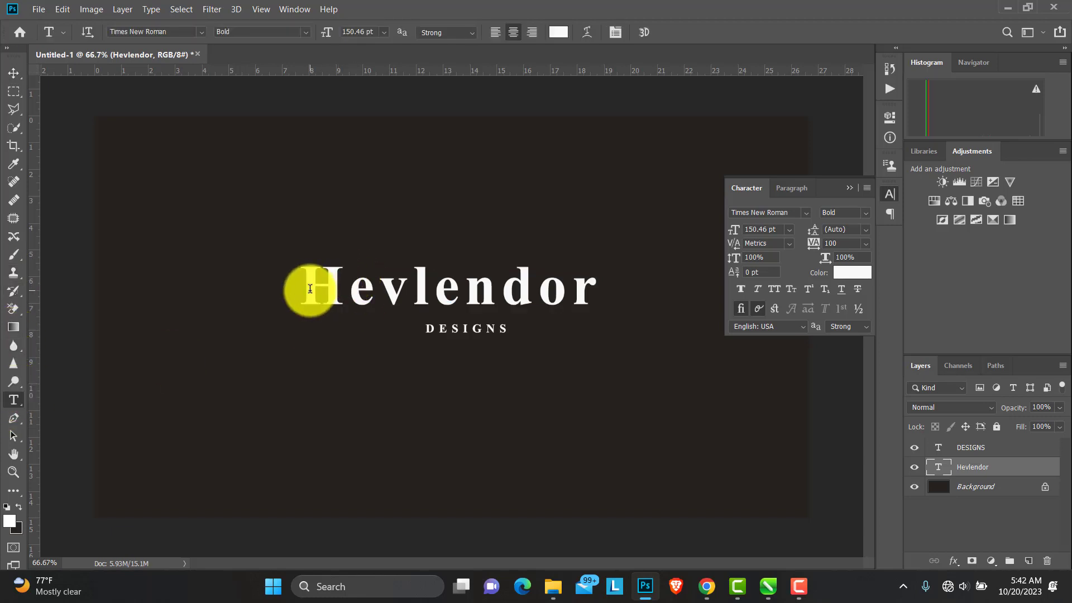
left_click_drag(310, 290, 615, 297)
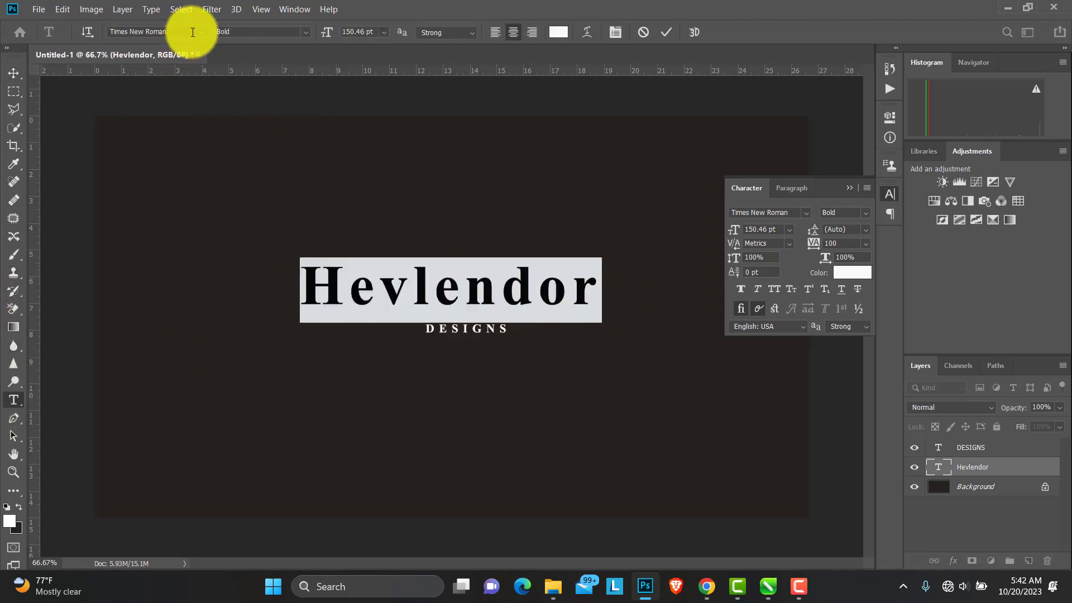
left_click(106, 31)
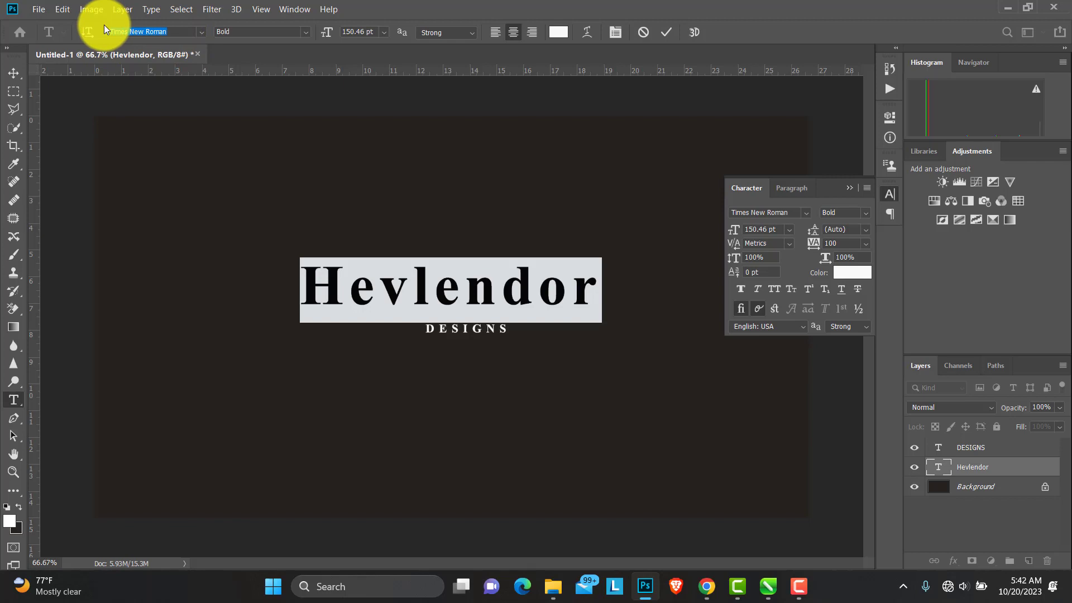
type("ren")
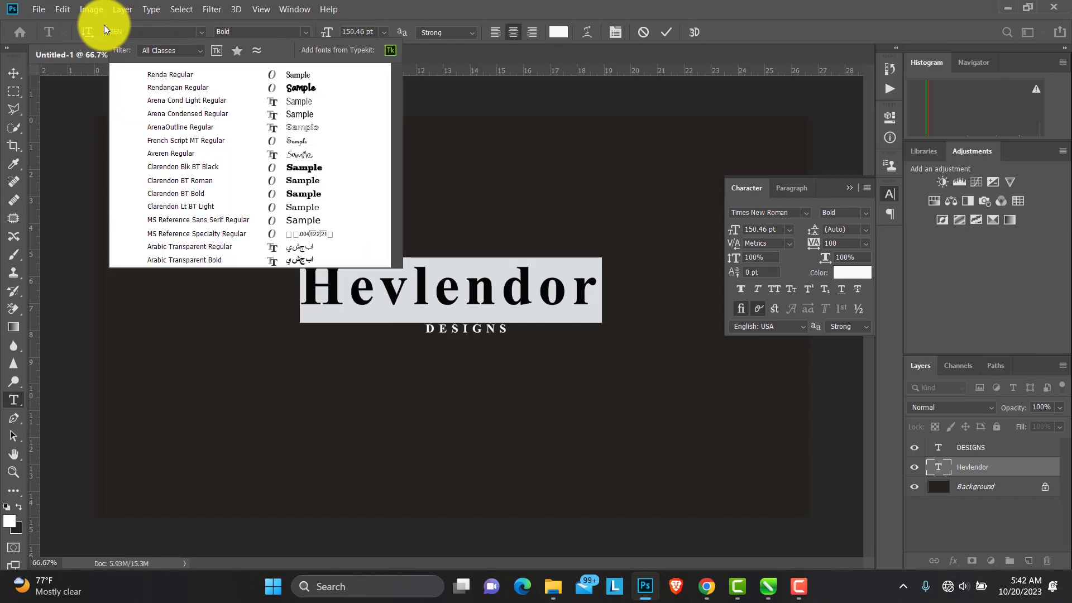
left_click(190, 74)
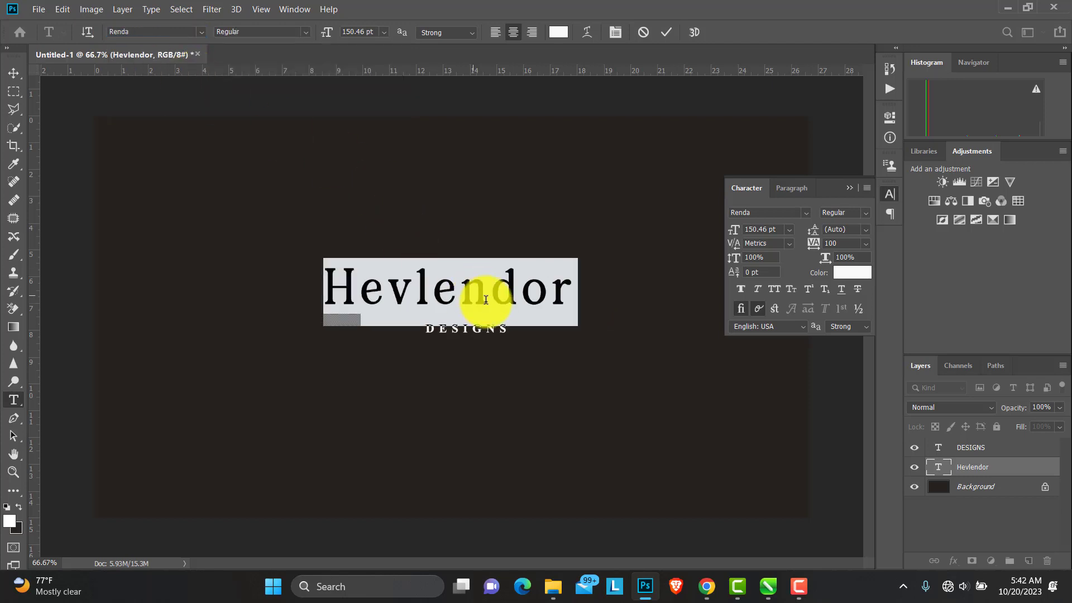
Step: Replace the "H" of "Hevlendor" with the alternate glyph that has a looped swash before the letter
mouse_move(357, 285)
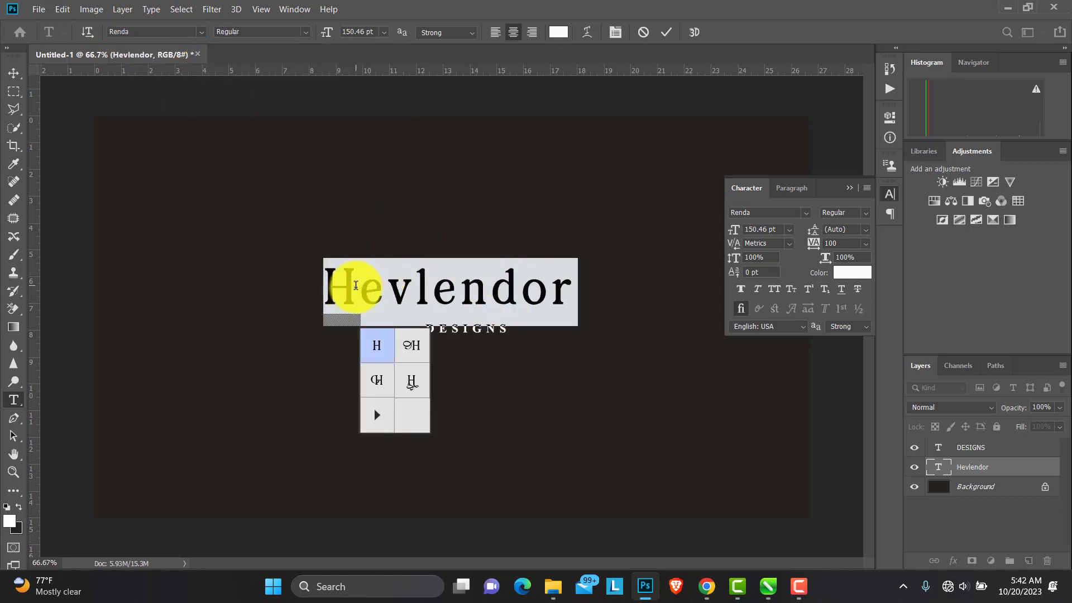
left_click(357, 271)
left_click_drag(352, 305, 314, 301)
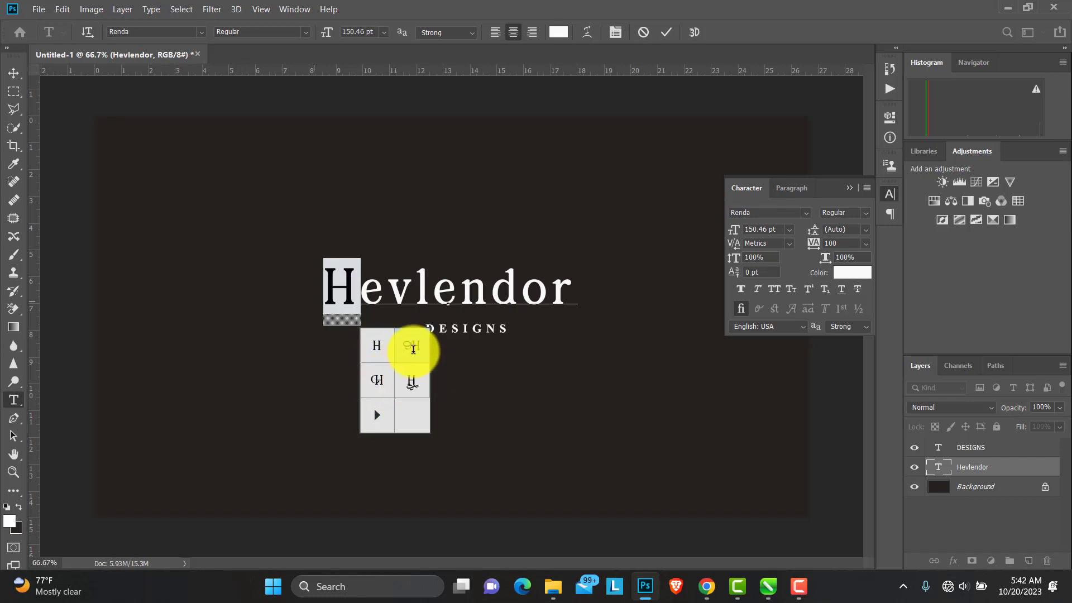
left_click(413, 348)
Step: Replace the "l" of "Hevlendor" with the alternate glyph that has a curled tail below the baseline
left_click(406, 299)
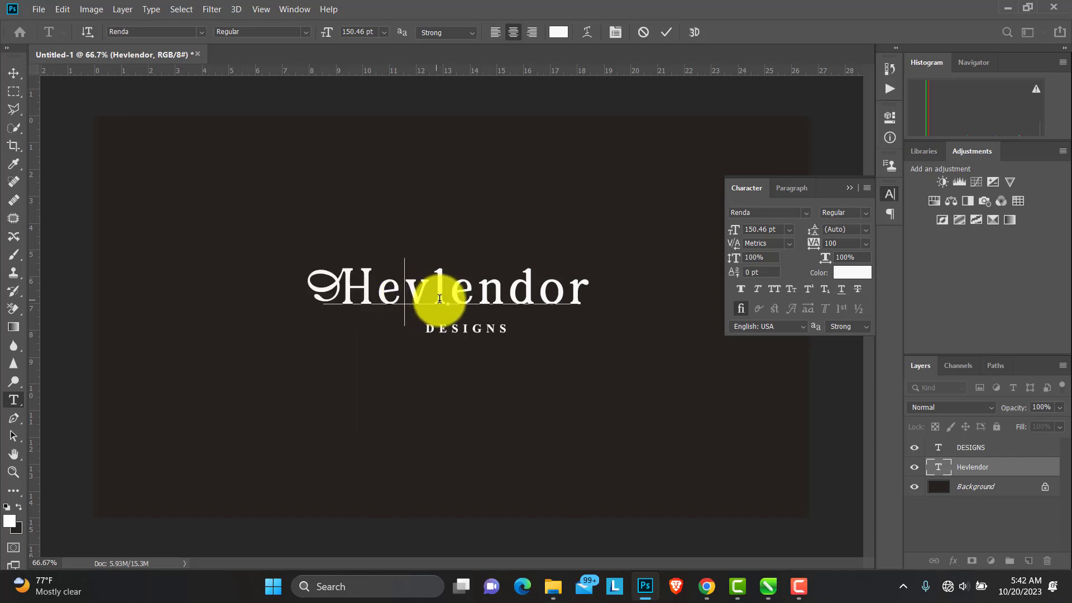
left_click_drag(450, 299, 437, 300)
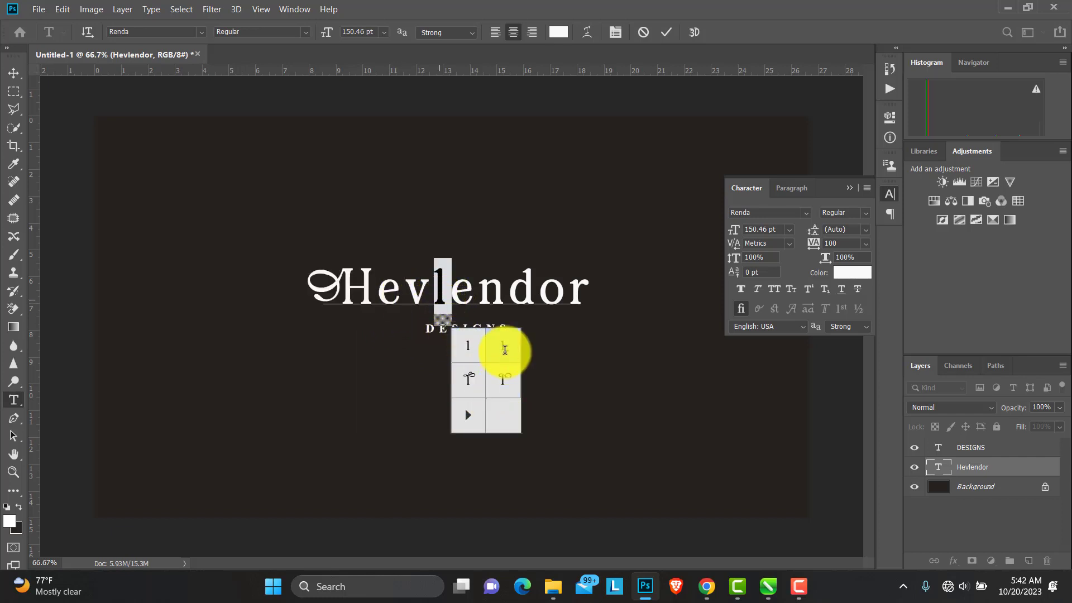
left_click(505, 350)
Step: Replace the "d" of "Hevlendor" with the alternate glyph that has a looped swash above it, and commit the text
left_click(519, 282)
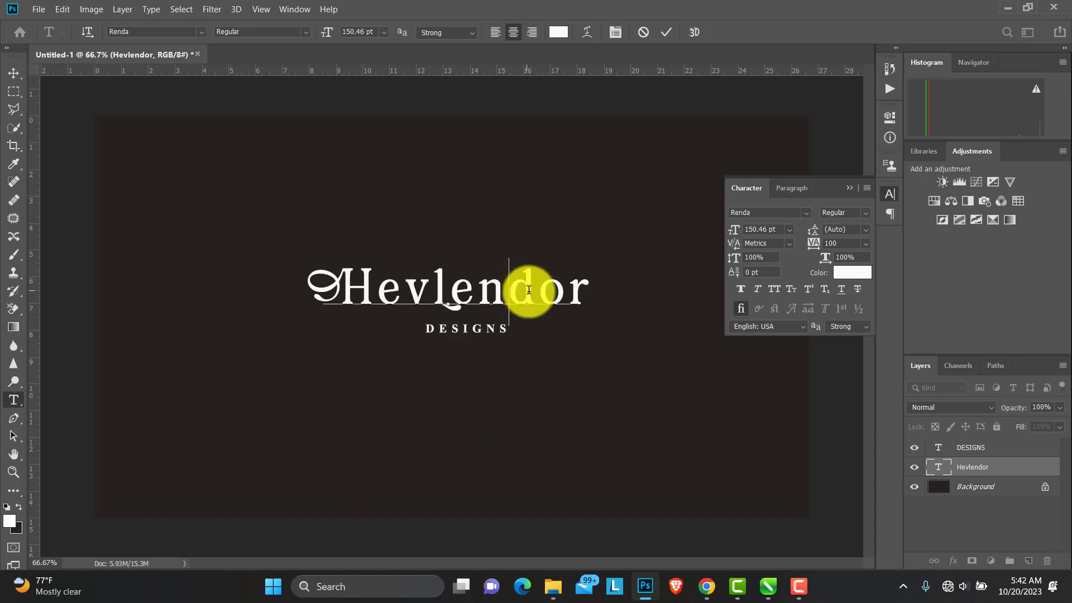
left_click_drag(529, 290, 517, 273)
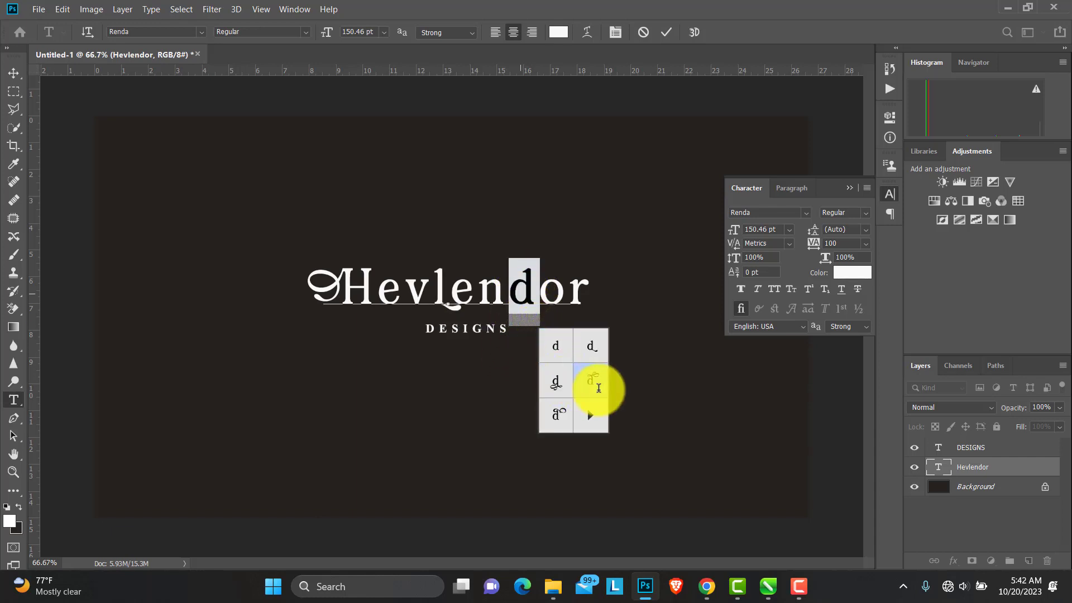
left_click(593, 384)
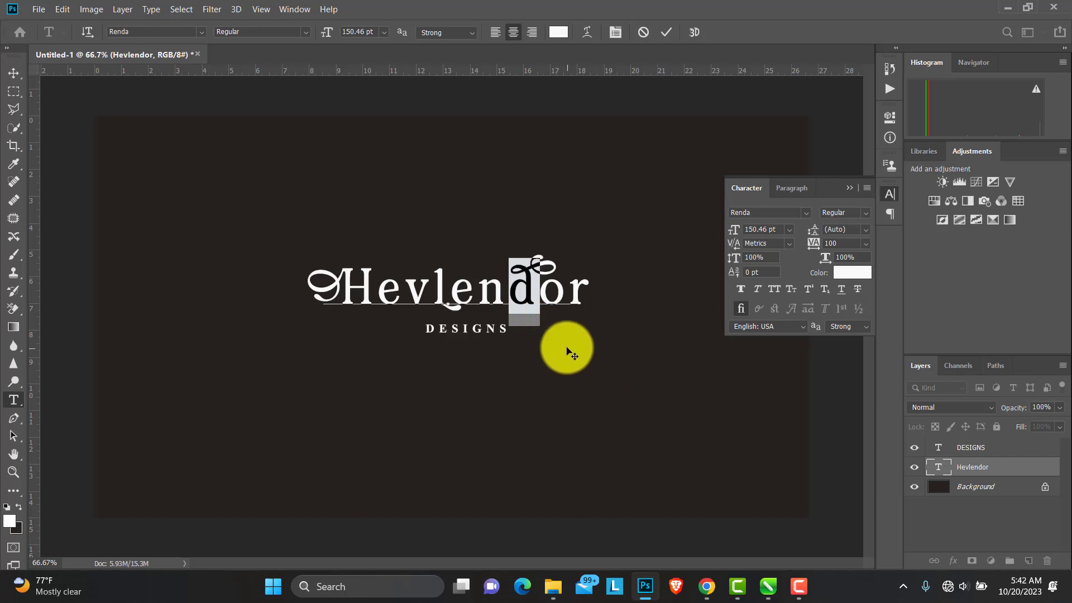
left_click(15, 77)
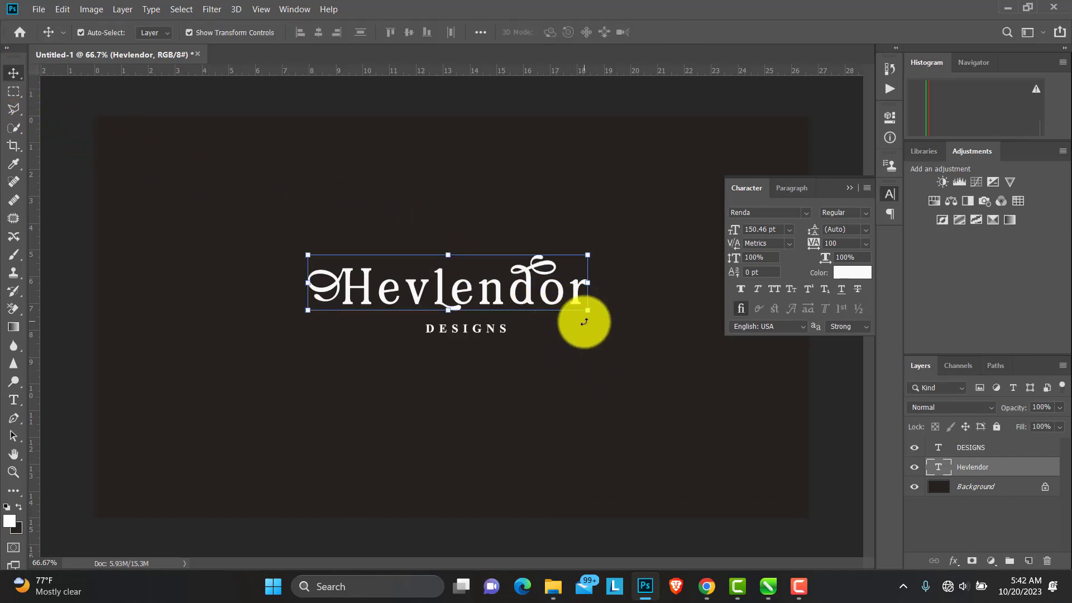
Step: Scale the "Hevlendor" text to about 196% and shift it slightly up and to the left on the canvas
key("ctrl+t")
left_click_drag(590, 317, 704, 488)
key("ctrl+z")
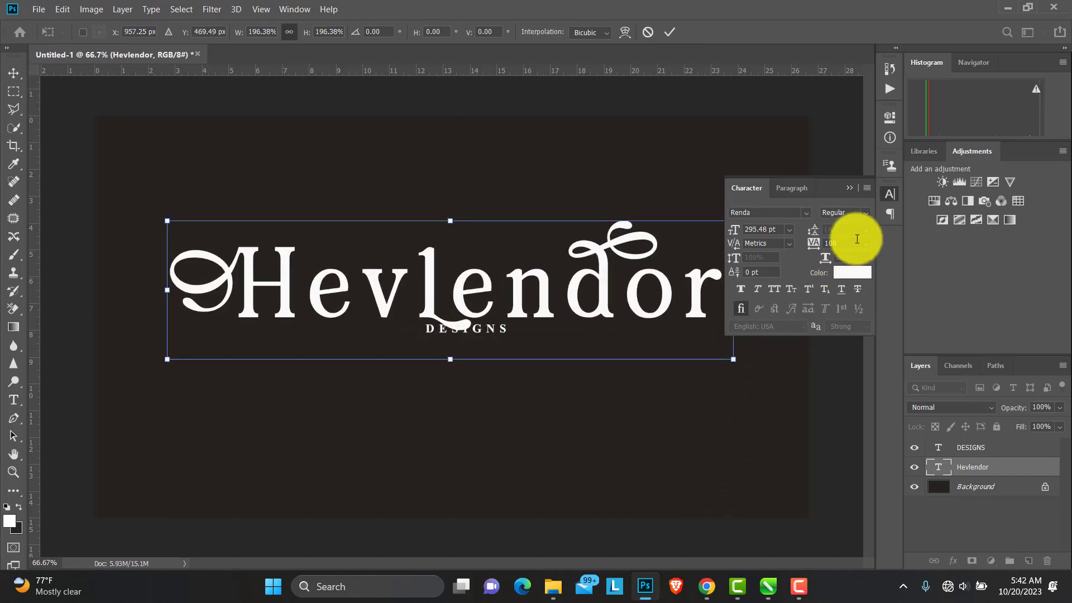
left_click(848, 188)
mouse_move(604, 276)
left_mouse_down()
mouse_move(605, 246)
mouse_move(610, 268)
left_mouse_up()
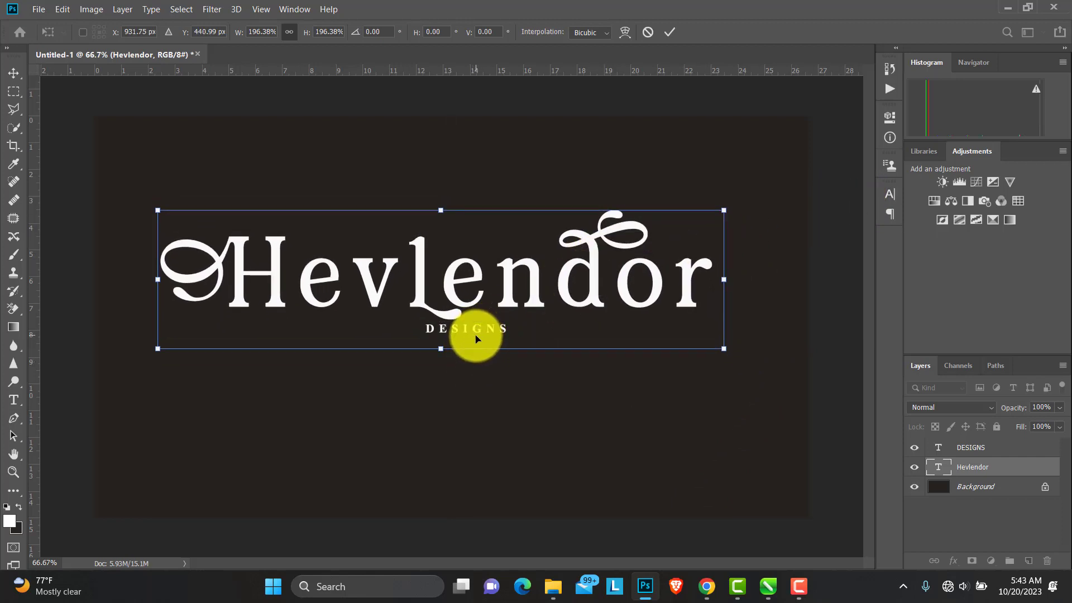
Step: Scale the "DESIGNS" text to about 223% and place it beneath the right half of "Hevlendor"
left_click(985, 450)
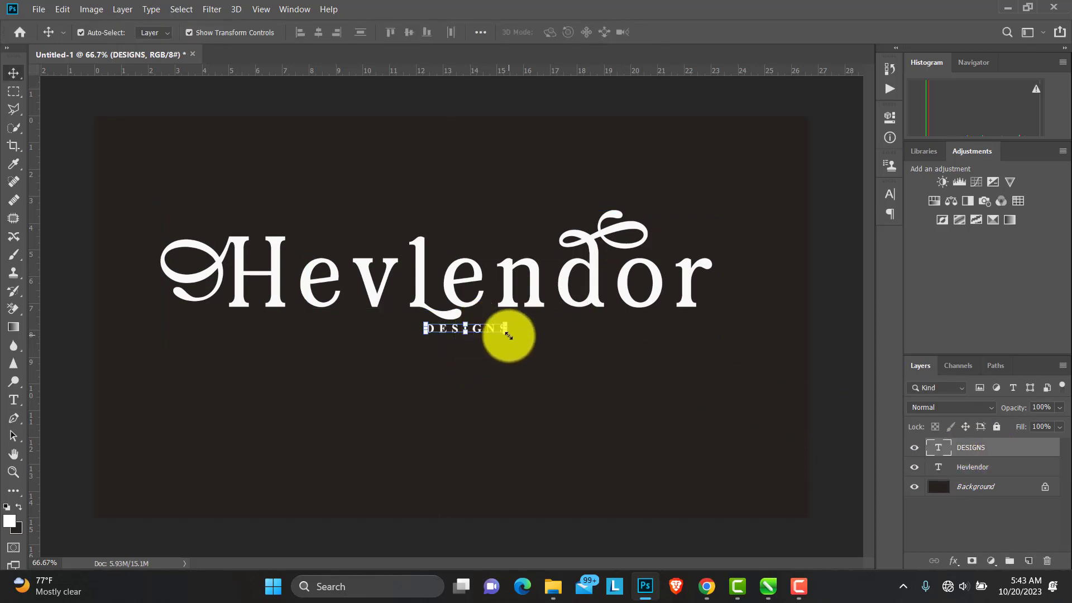
left_click_drag(507, 333, 555, 373)
left_click_drag(547, 335, 657, 334)
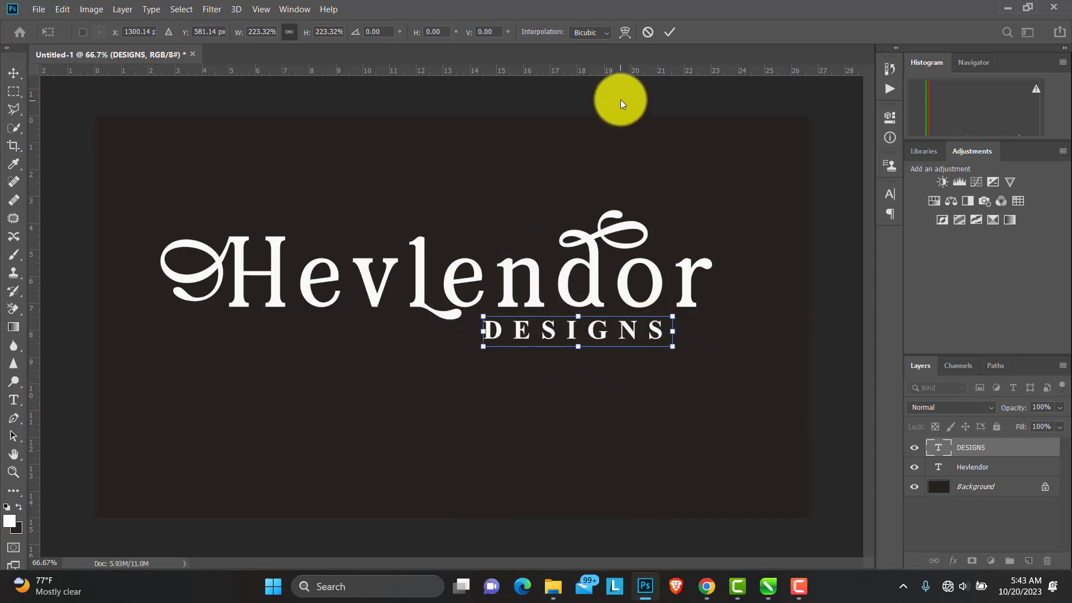
left_click(670, 31)
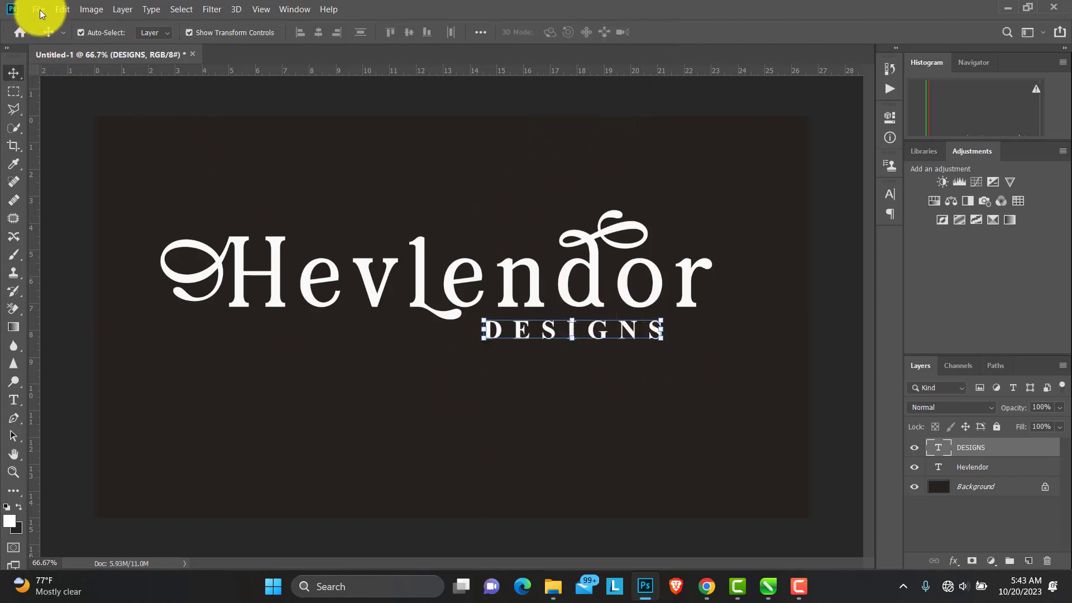
Step: Place the dark hydrangea photo from the Downloads folder into the document and rotate it about 90° to landscape
mouse_move(551, 584)
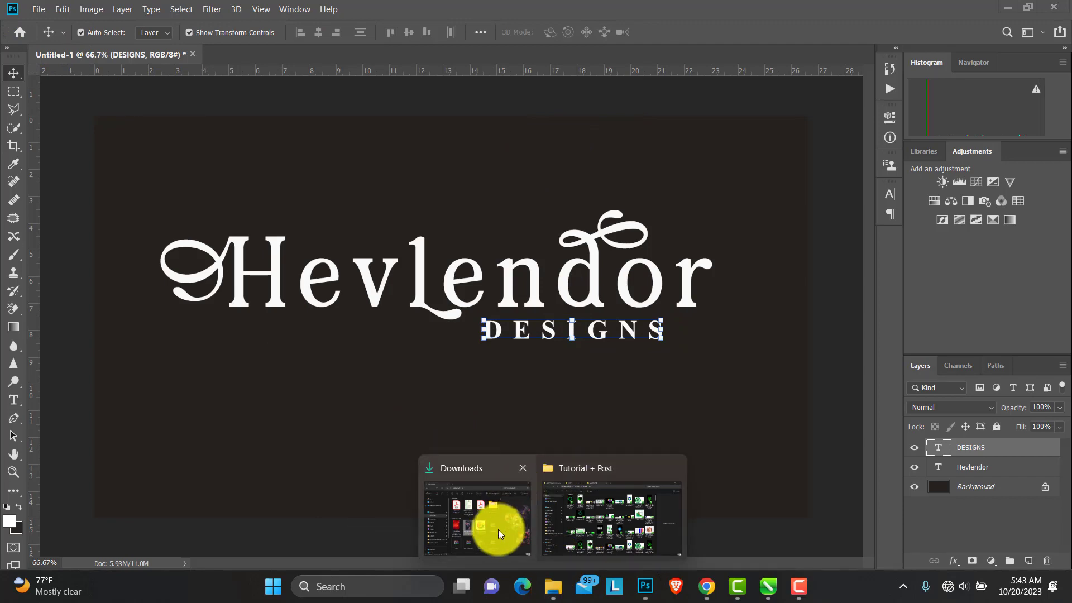
left_click(498, 534)
left_click_drag(355, 347, 812, 145)
left_click_drag(812, 98, 806, 97)
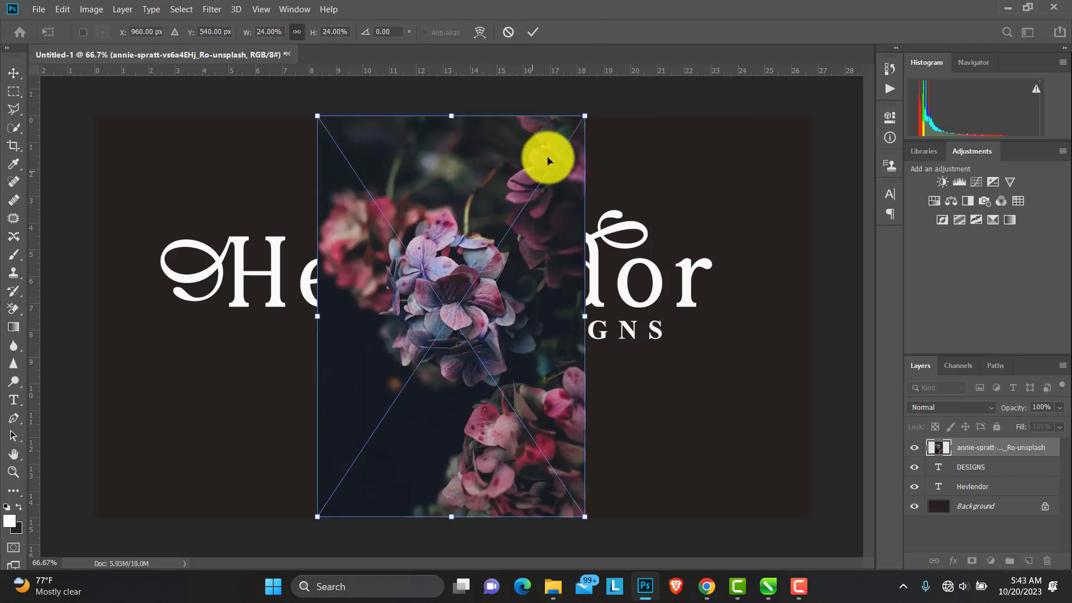
left_click_drag(594, 115, 610, 421)
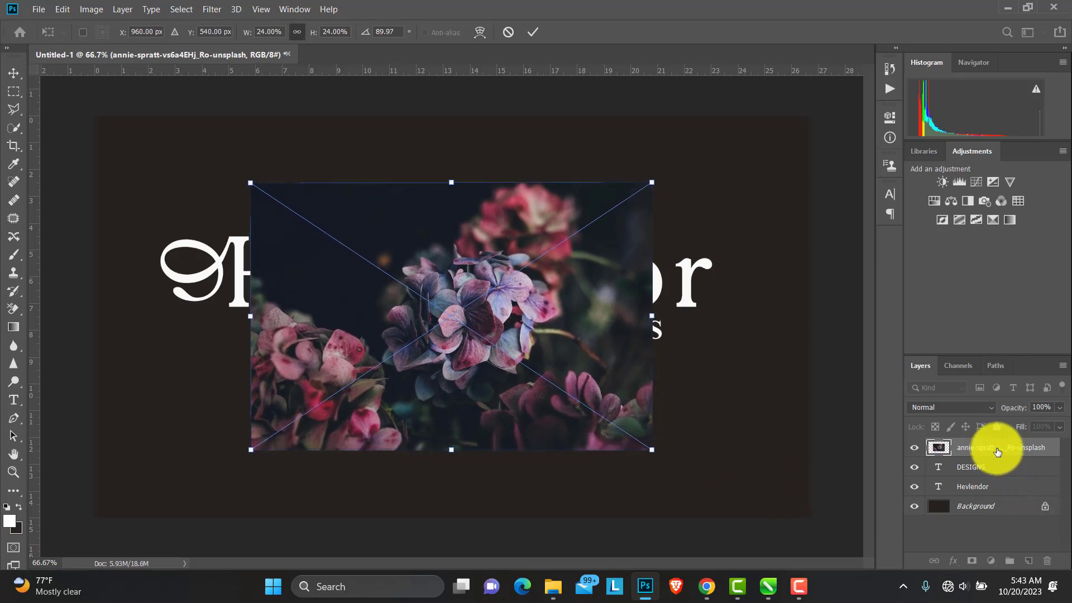
Step: Move the flower photo layer beneath both text layers and scale it to about 45% so it covers the canvas
left_click_drag(998, 451, 993, 487)
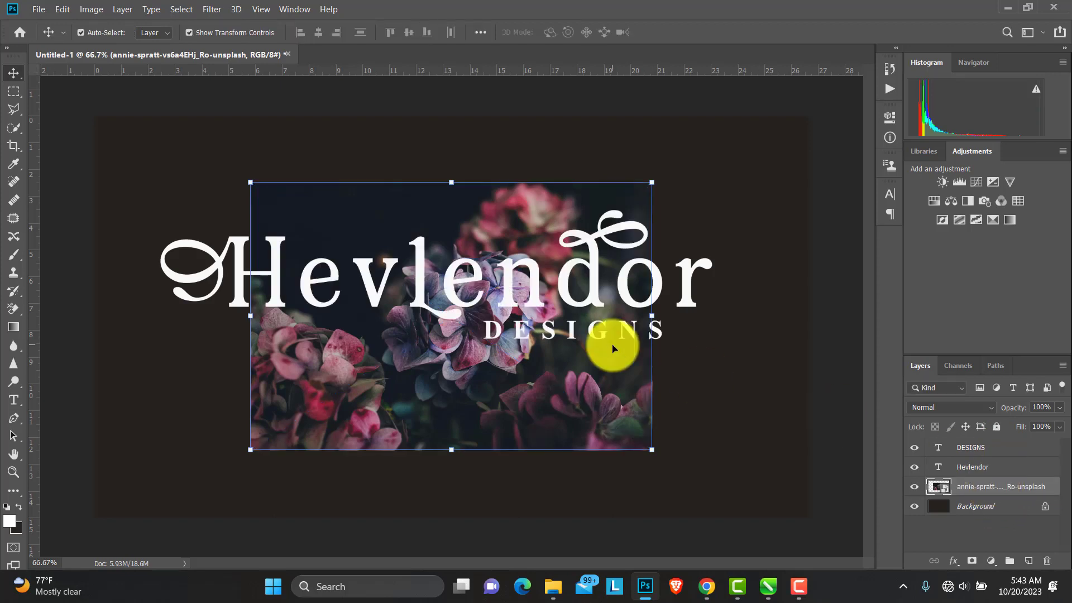
left_click_drag(651, 448, 800, 600)
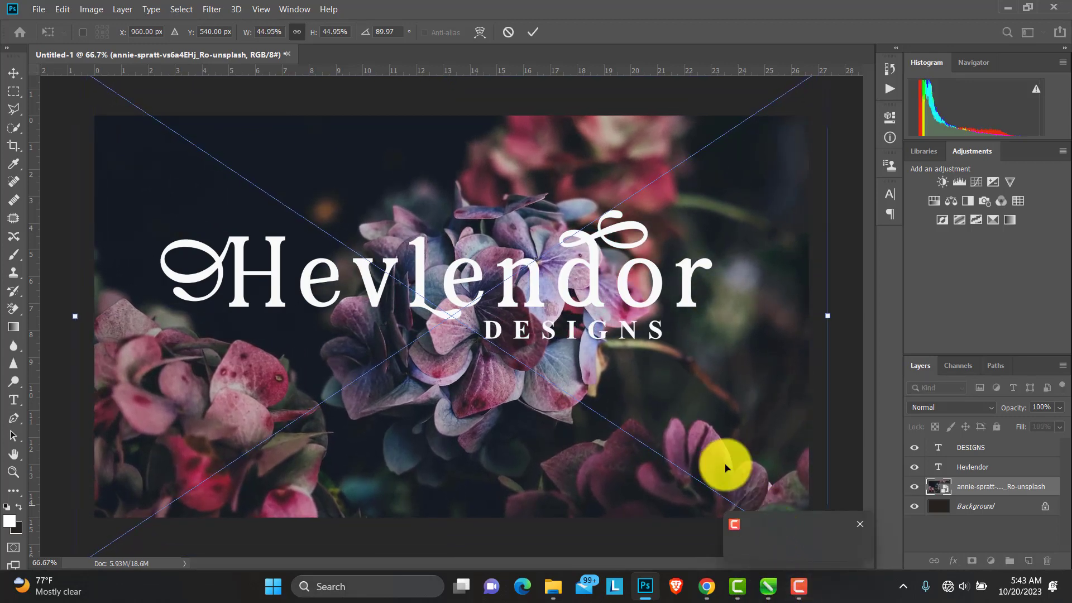
left_click(534, 33)
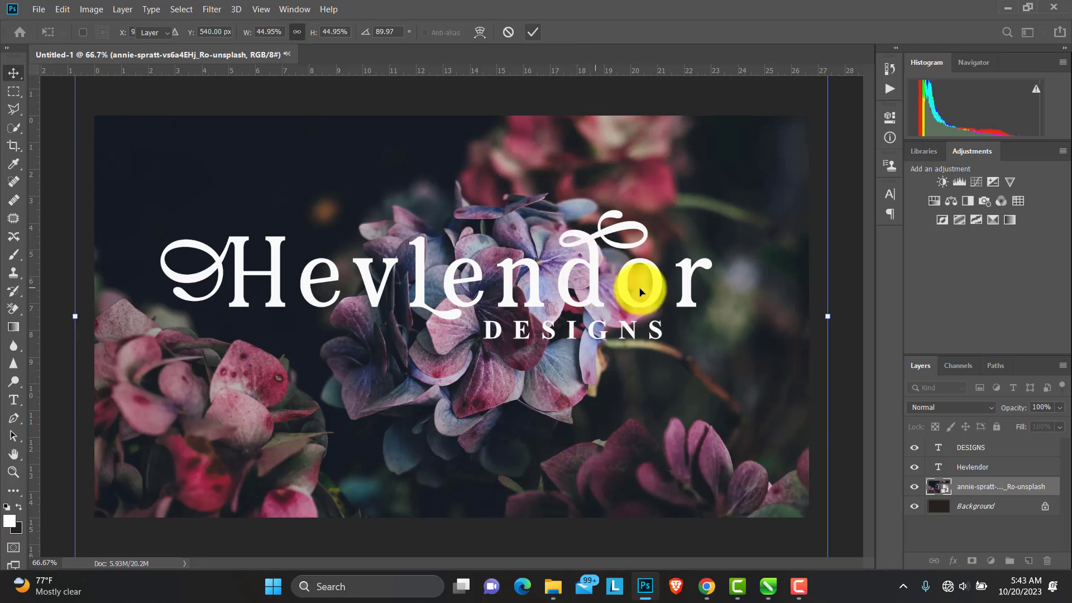
Step: Scale the "DESIGNS" and "Hevlendor" layers together to about 115% and center them on the canvas
left_click(972, 453)
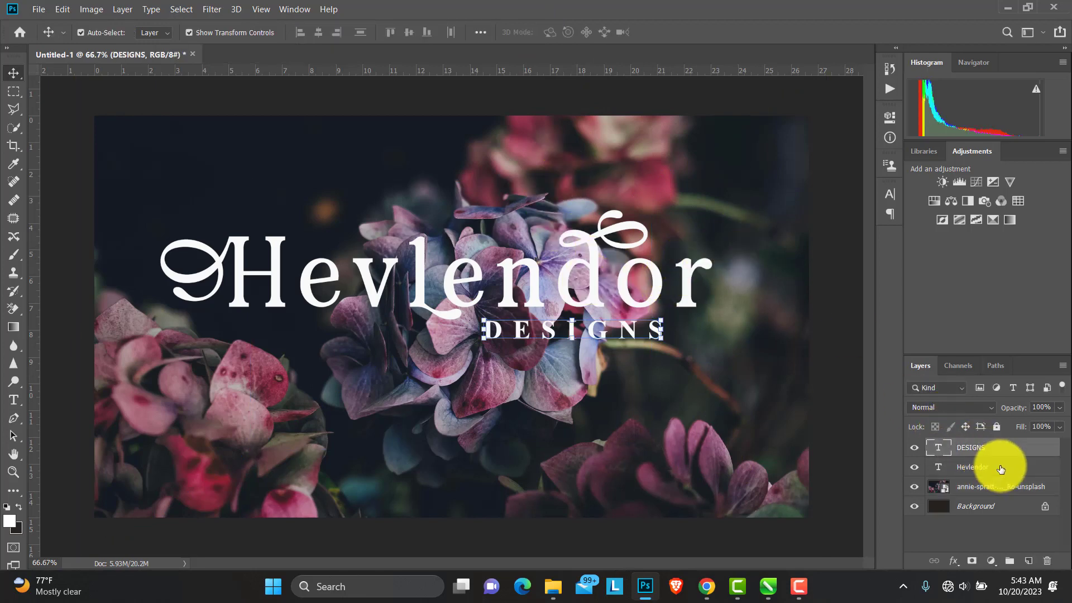
left_click(989, 468, "shift")
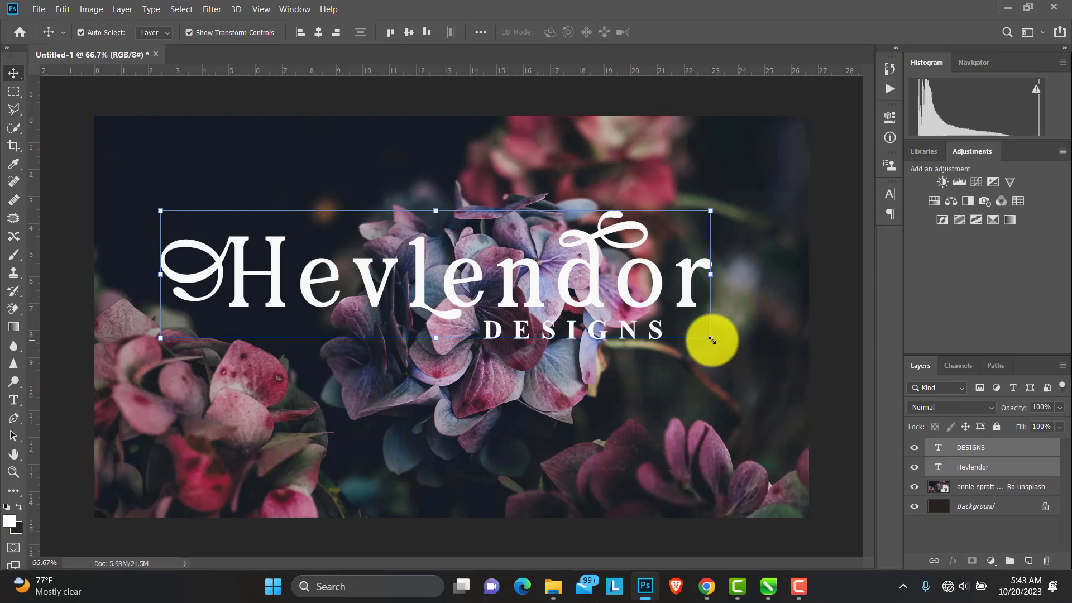
left_click_drag(712, 340, 743, 392)
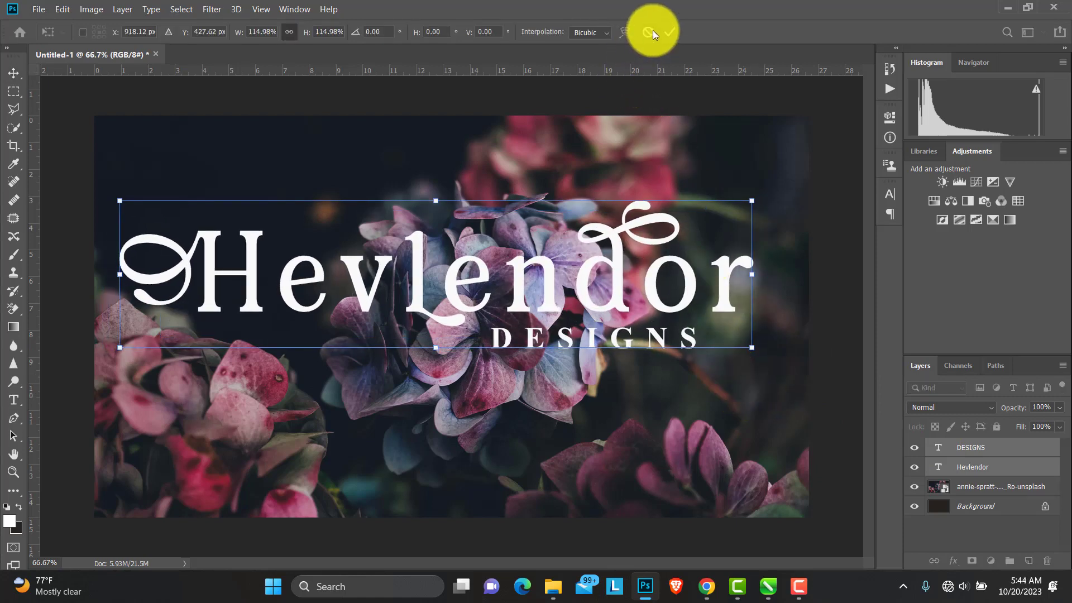
left_click(669, 34)
left_click_drag(617, 265, 638, 288)
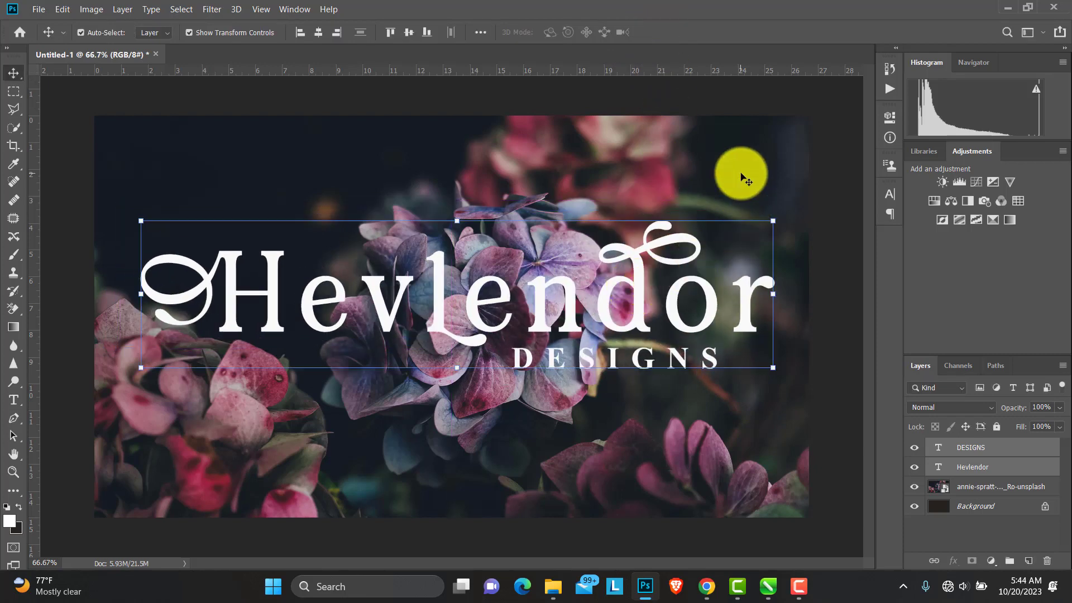
Step: Select only the "Hevlendor" text layer
left_click(741, 172)
left_click(635, 276)
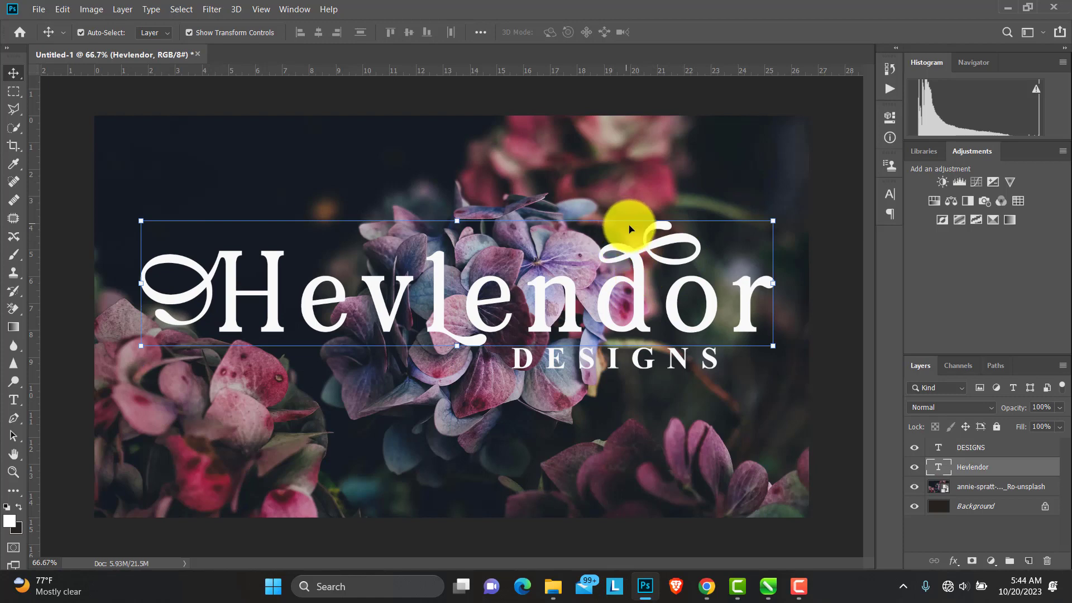